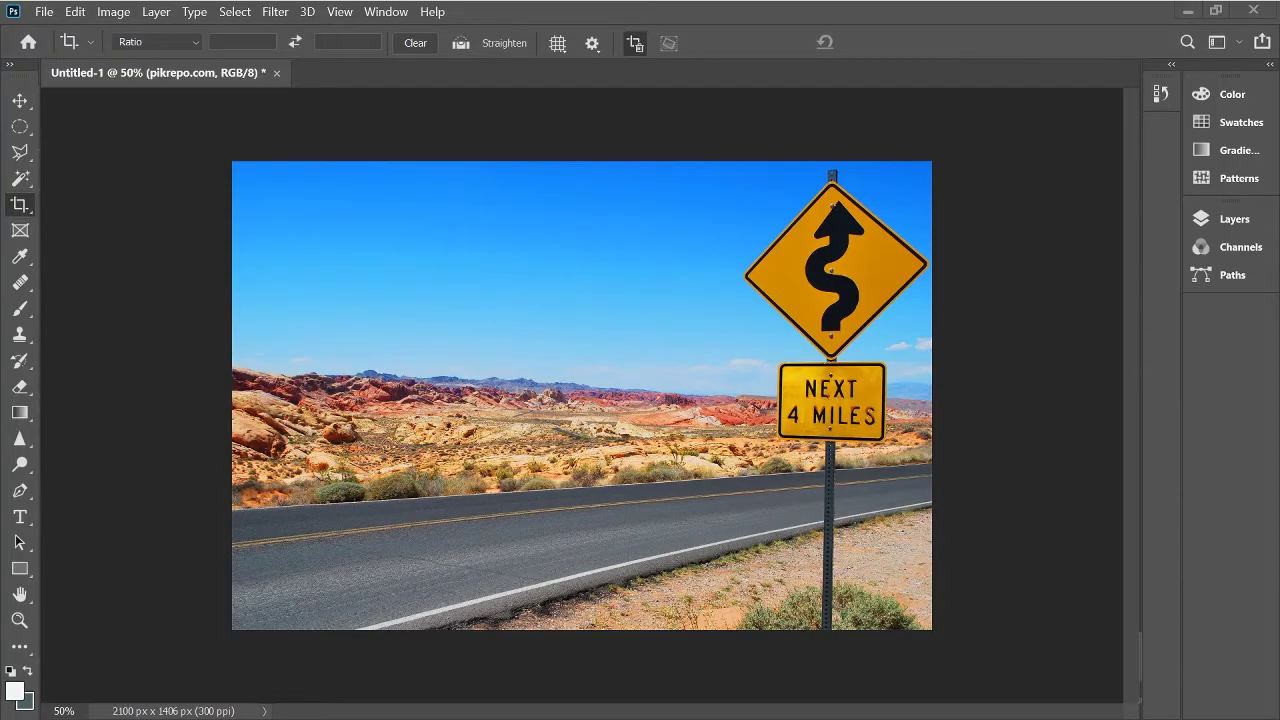
Step: Outline the lower NEXT 4 MILES plate with the Polygonal Lasso and copy it to a new layer
left_click(20, 334)
left_click(20, 126)
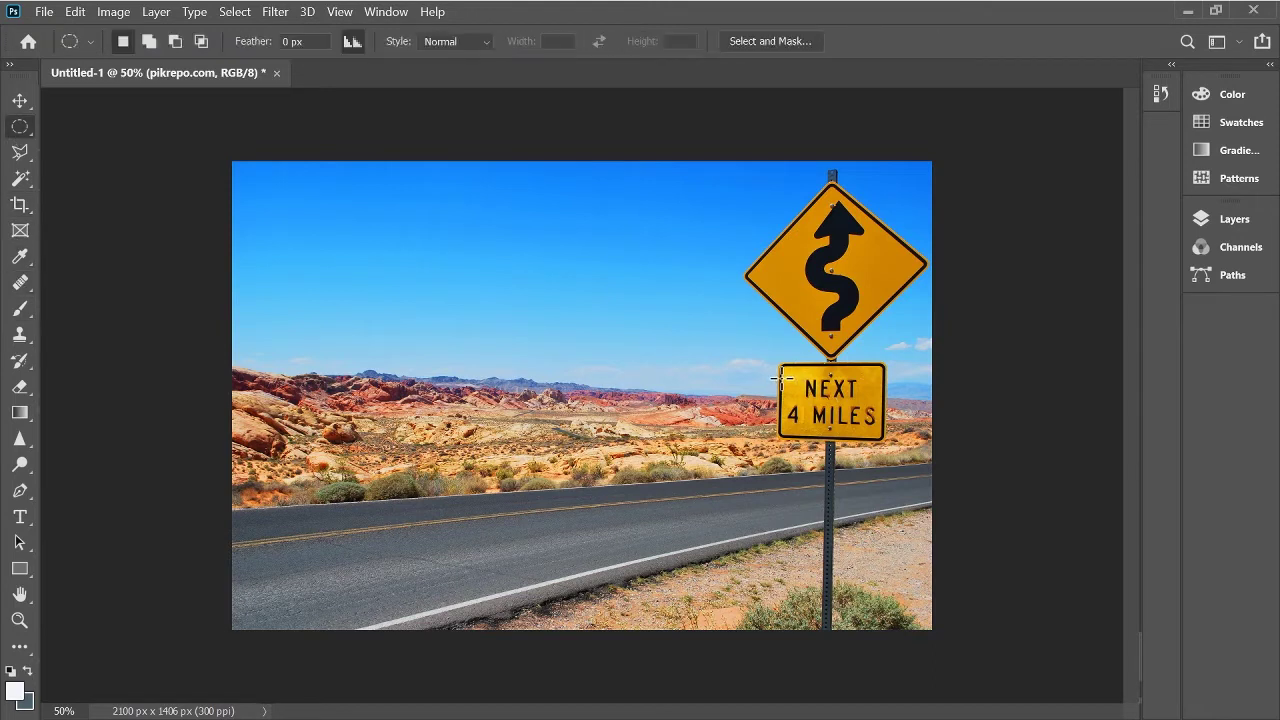
left_click(20, 152)
left_click(802, 378)
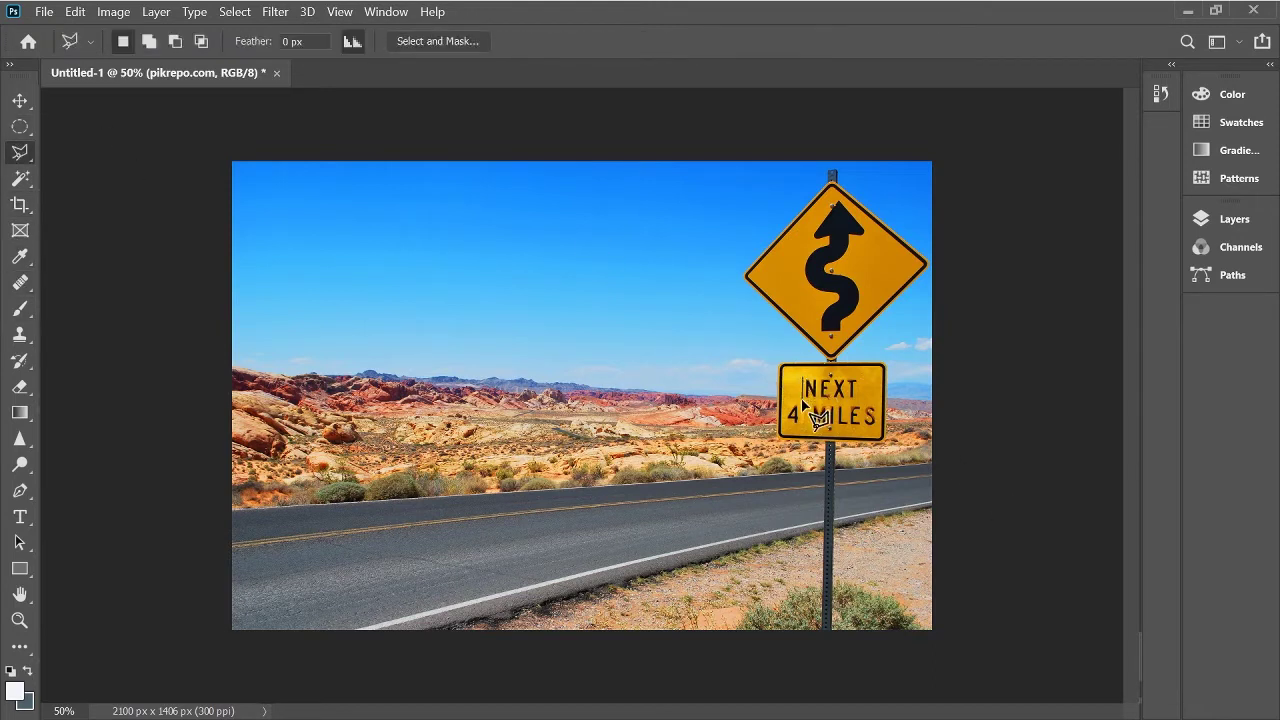
left_click(787, 429)
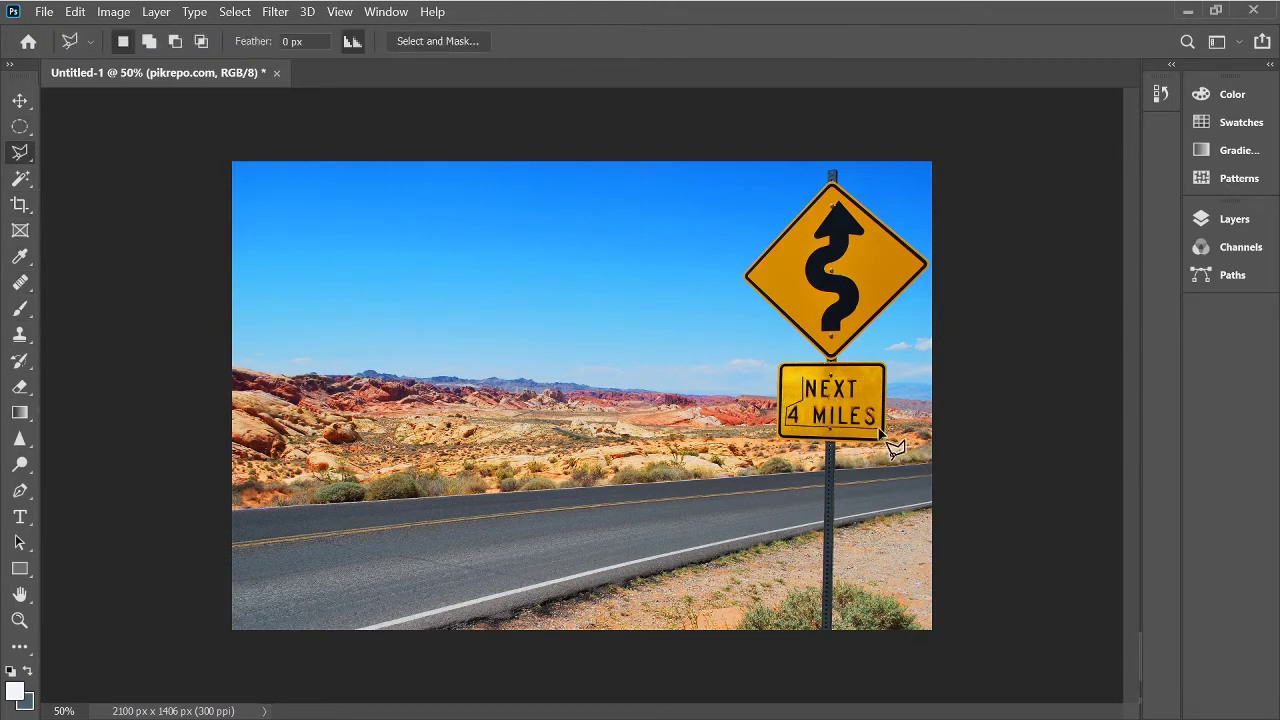
left_click(881, 430)
left_click(802, 378)
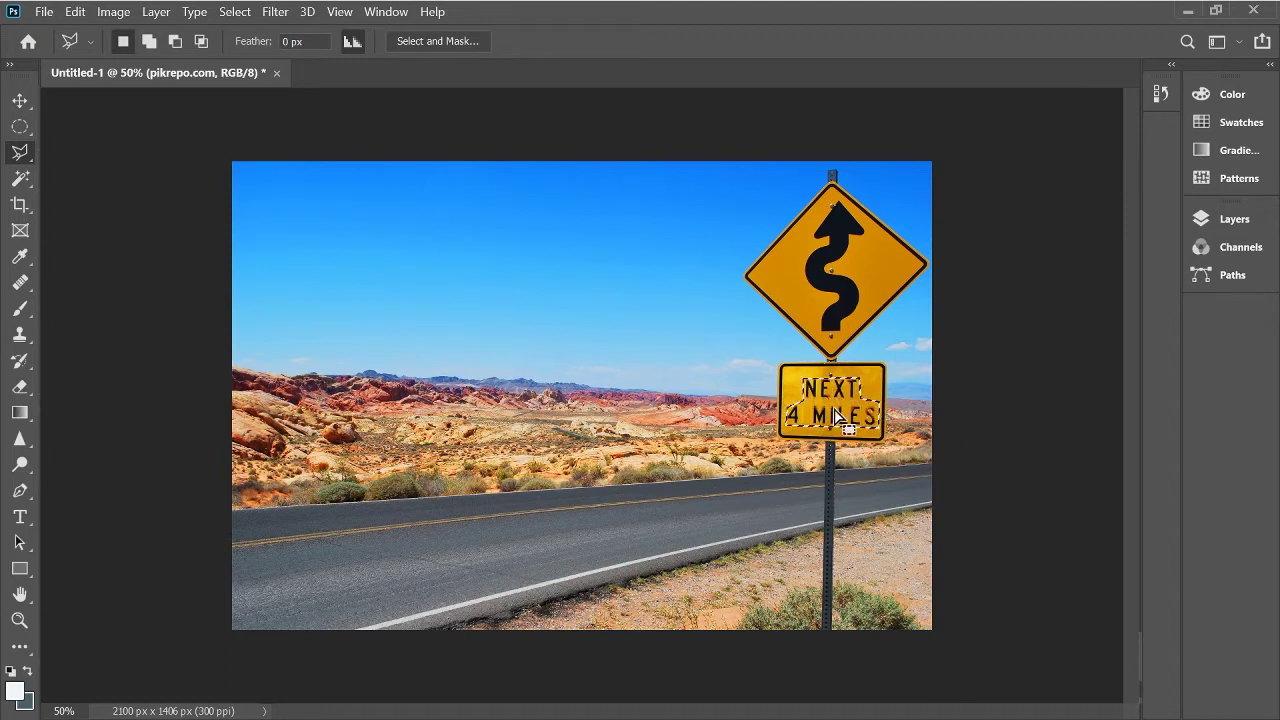
key("ctrl+j")
left_click(826, 408)
key("Escape")
Step: Move the plate copy into the sky left of the diamond sign and shrink it to about half size
key("v")
left_click_drag(826, 408, 584, 318)
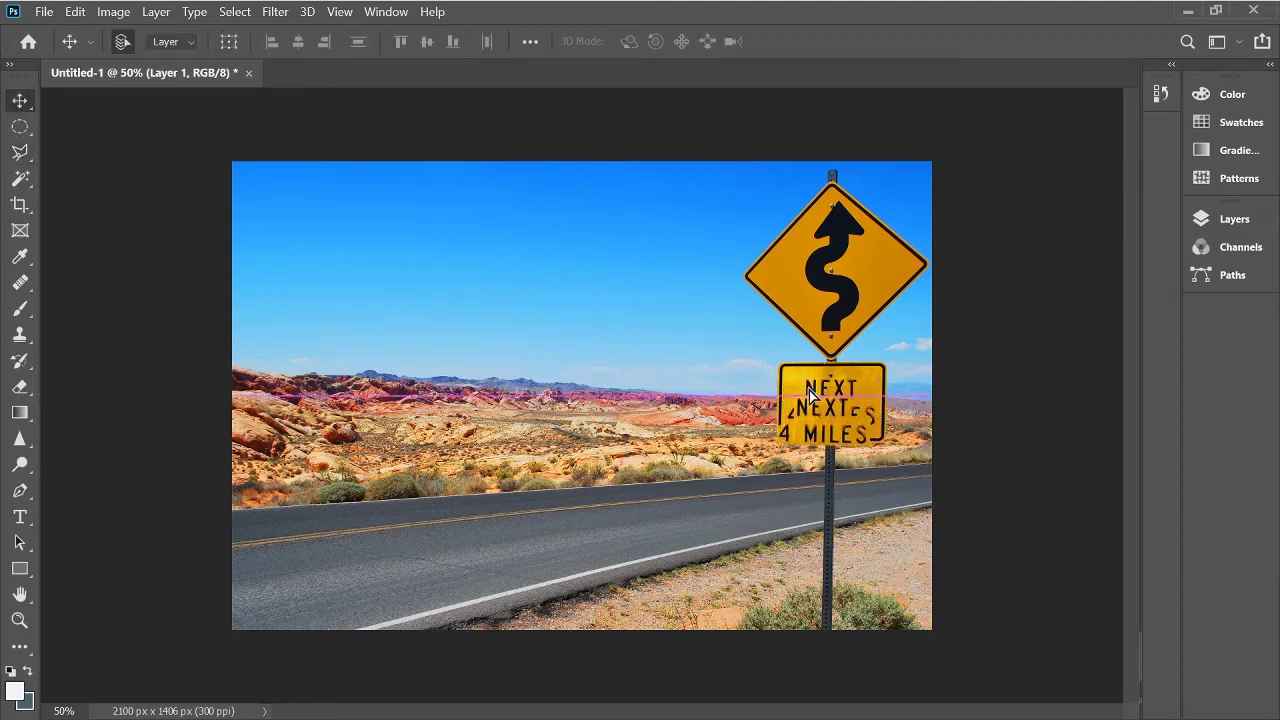
key("m")
left_click_drag(491, 268, 657, 360)
key("ctrl+t")
mouse_move(657, 268)
left_mouse_down()
mouse_move(571, 316)
mouse_move(826, 424)
mouse_move(652, 326)
left_mouse_up()
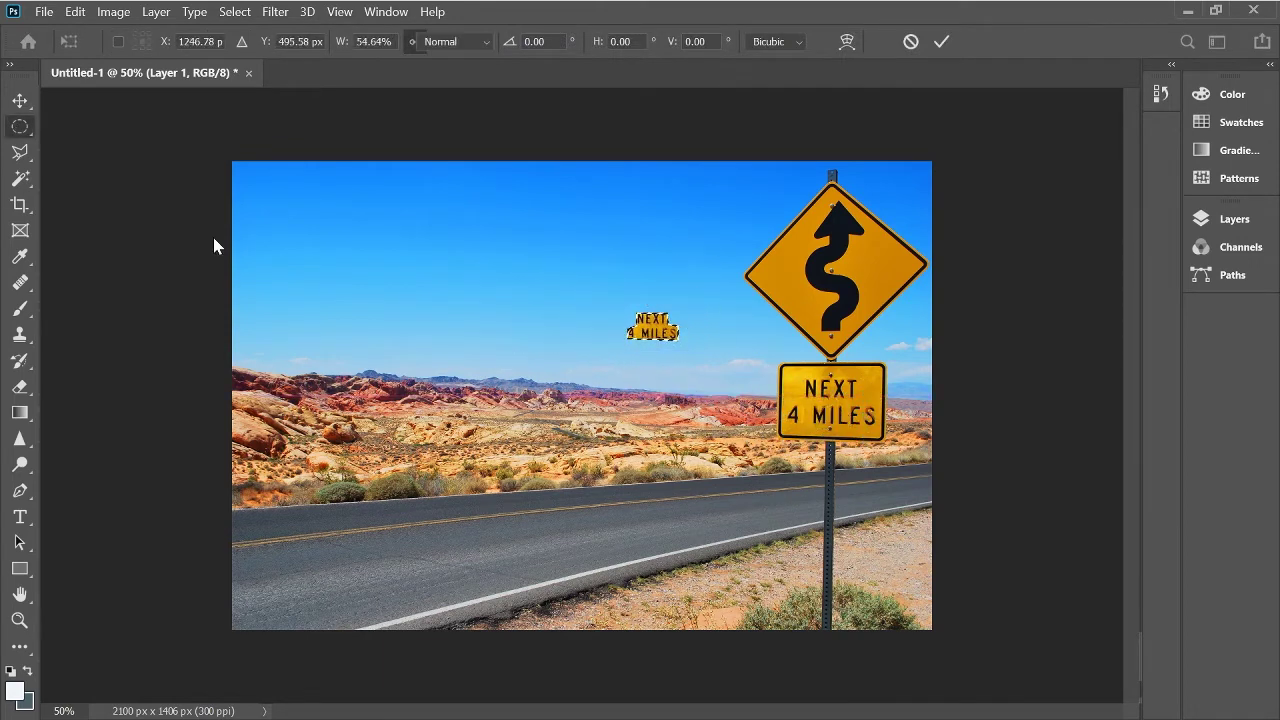
key("Return")
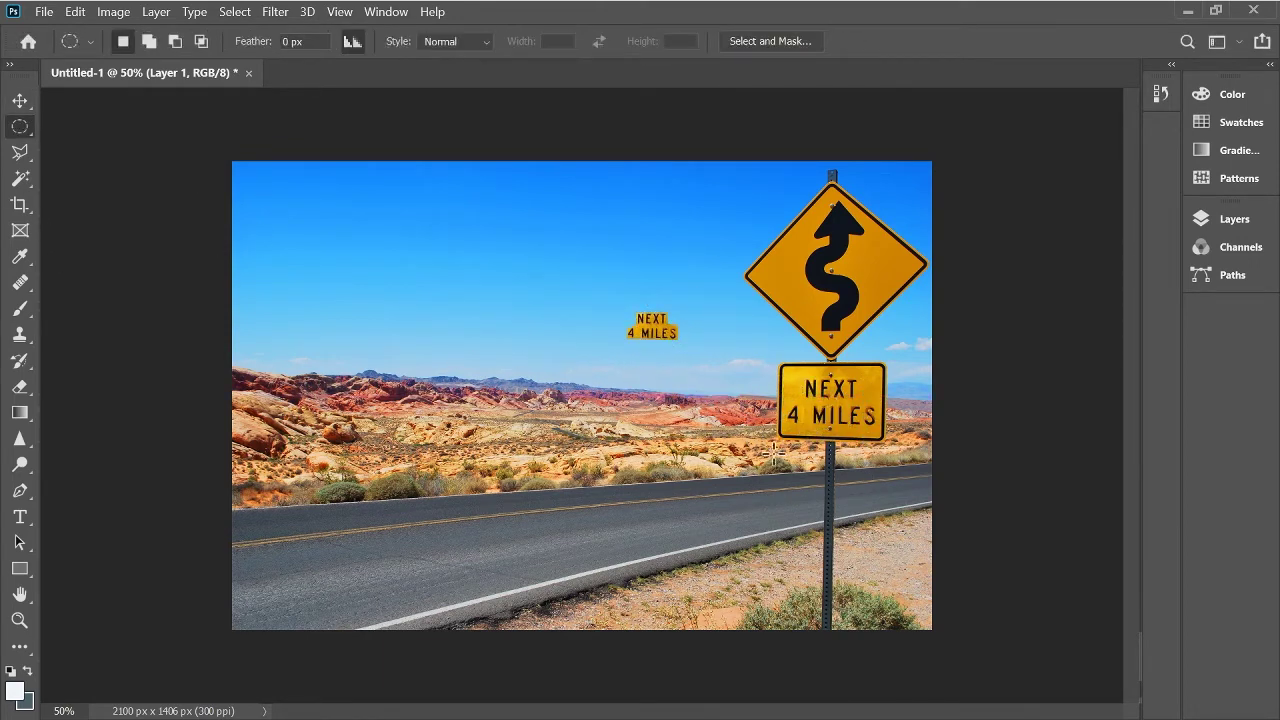
Step: Outline the lower plate again and copy it onto another new layer
key("l")
left_click(781, 377)
left_click(884, 378)
left_click(884, 438)
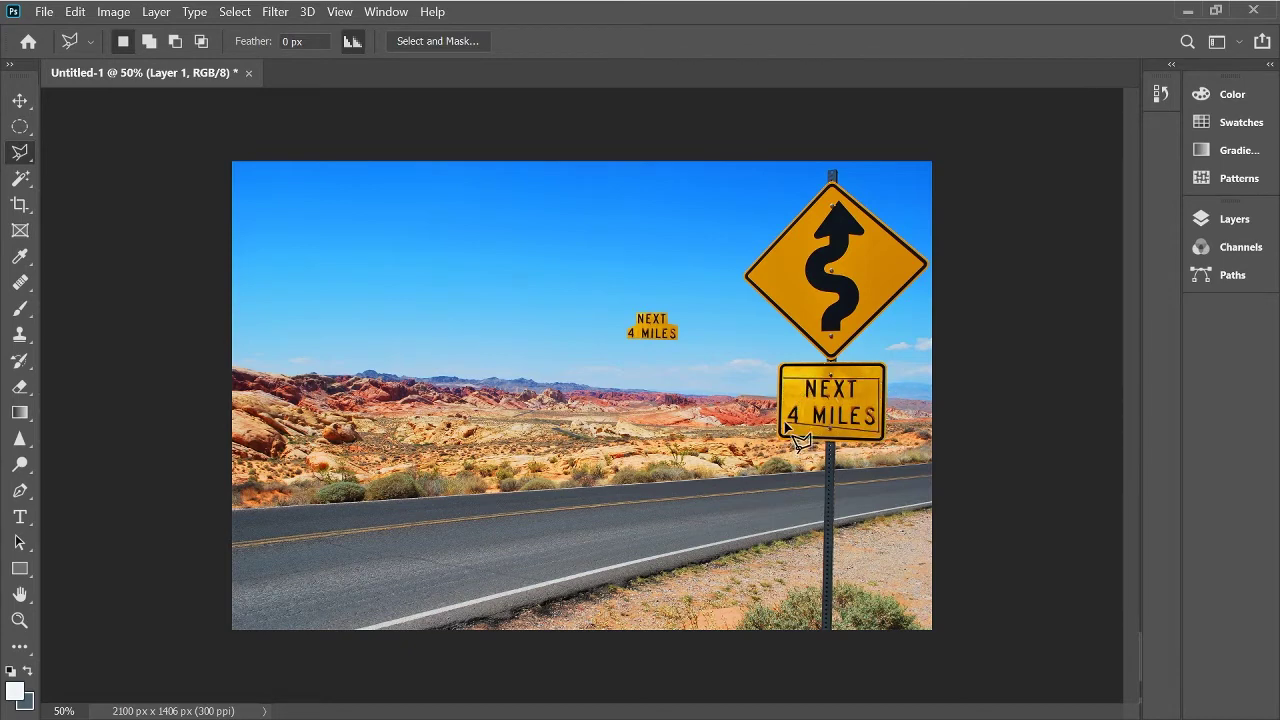
left_click(784, 437)
left_click(781, 377)
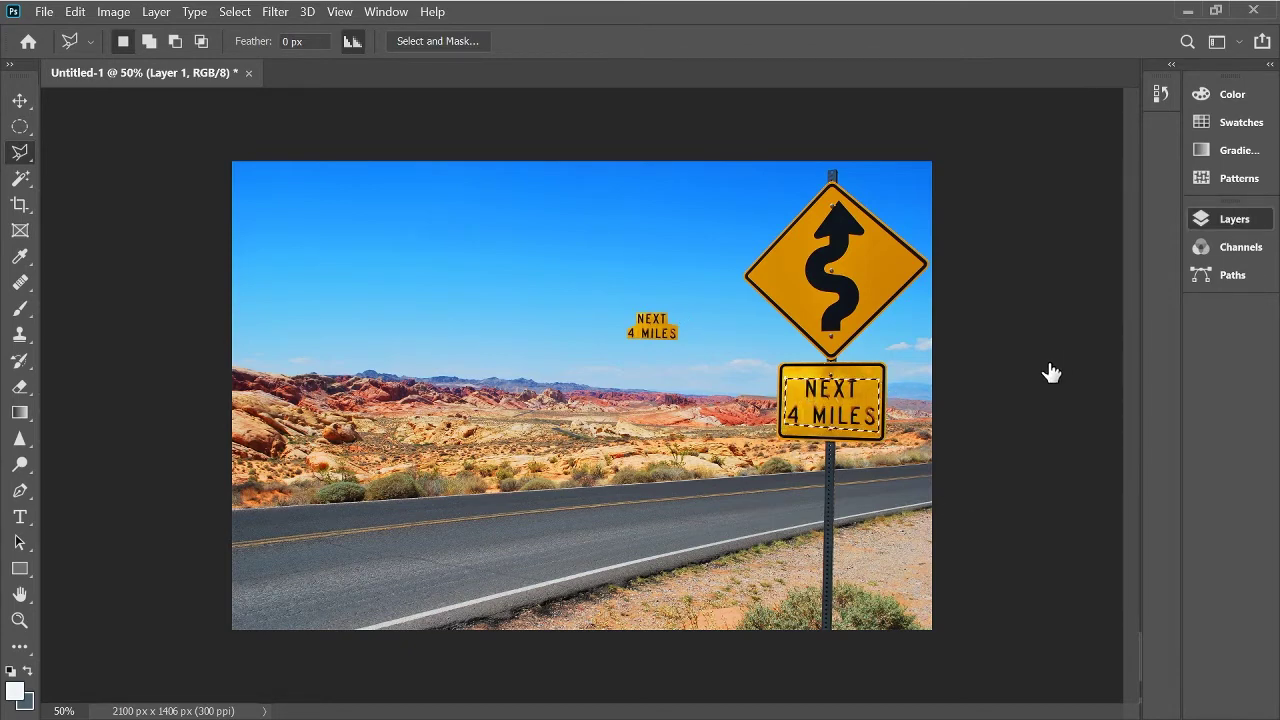
key("ctrl+j")
Step: Drag the full-size plate copy into the sky left of the small copy
key("v")
left_click_drag(846, 408, 523, 333)
key("l")
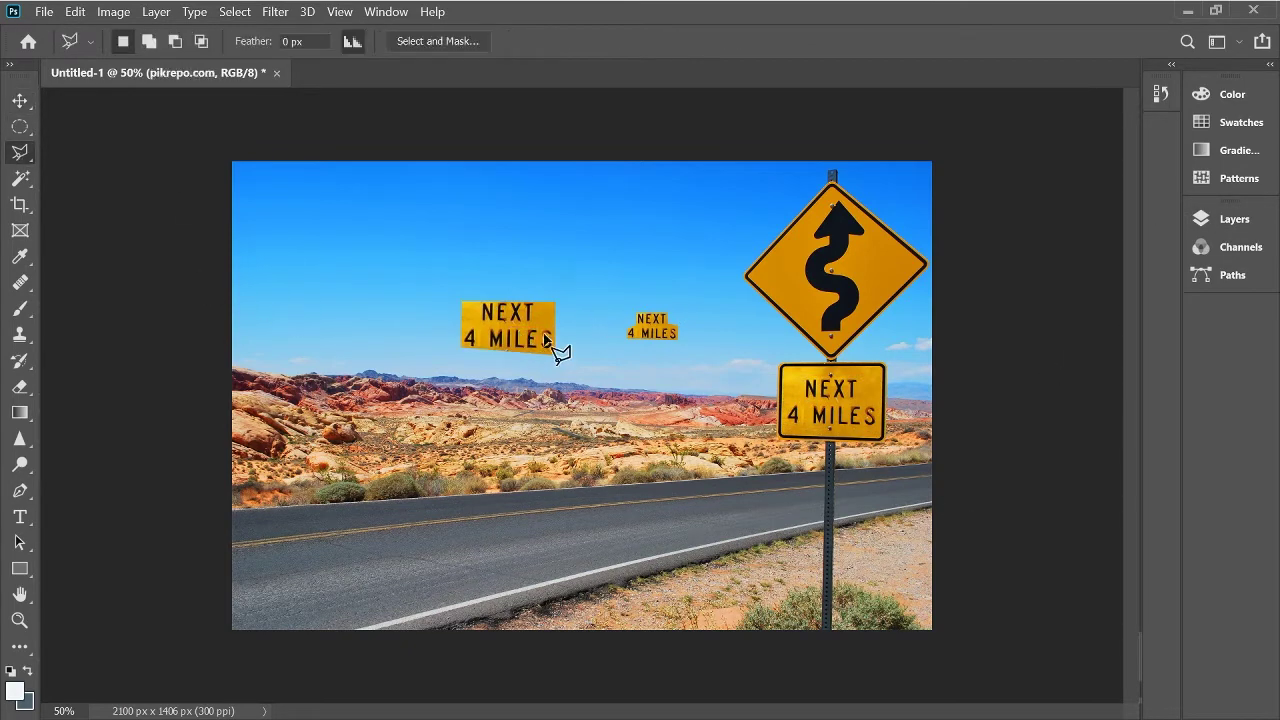
key("F7")
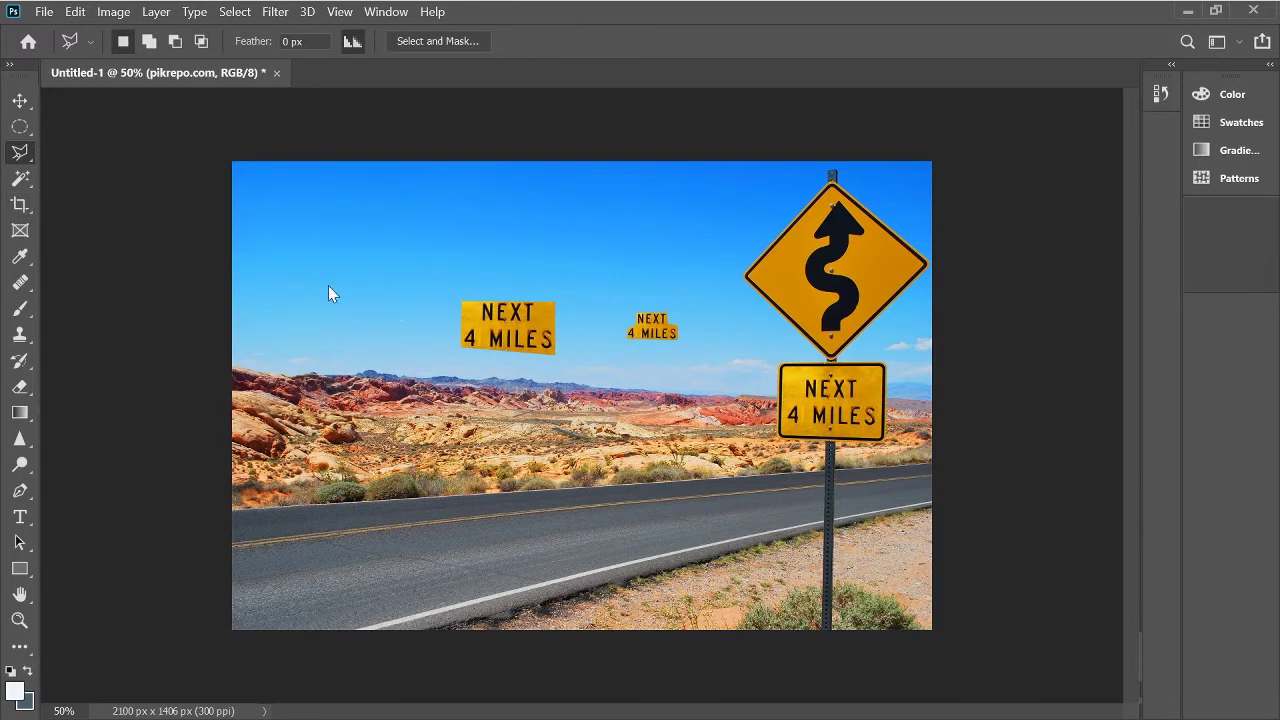
key("j")
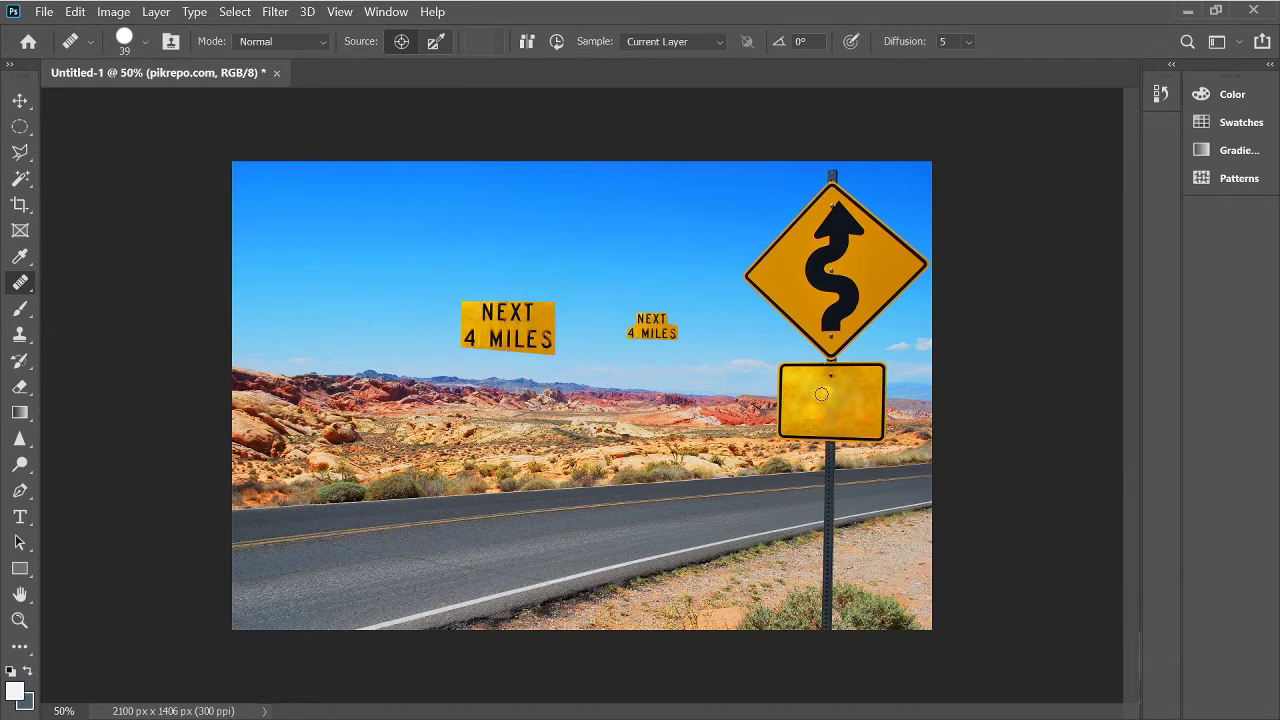
Step: Spot-heal the remaining NEXT 4 MILES lettering so the lower plate is plain yellow
key("shift+j")
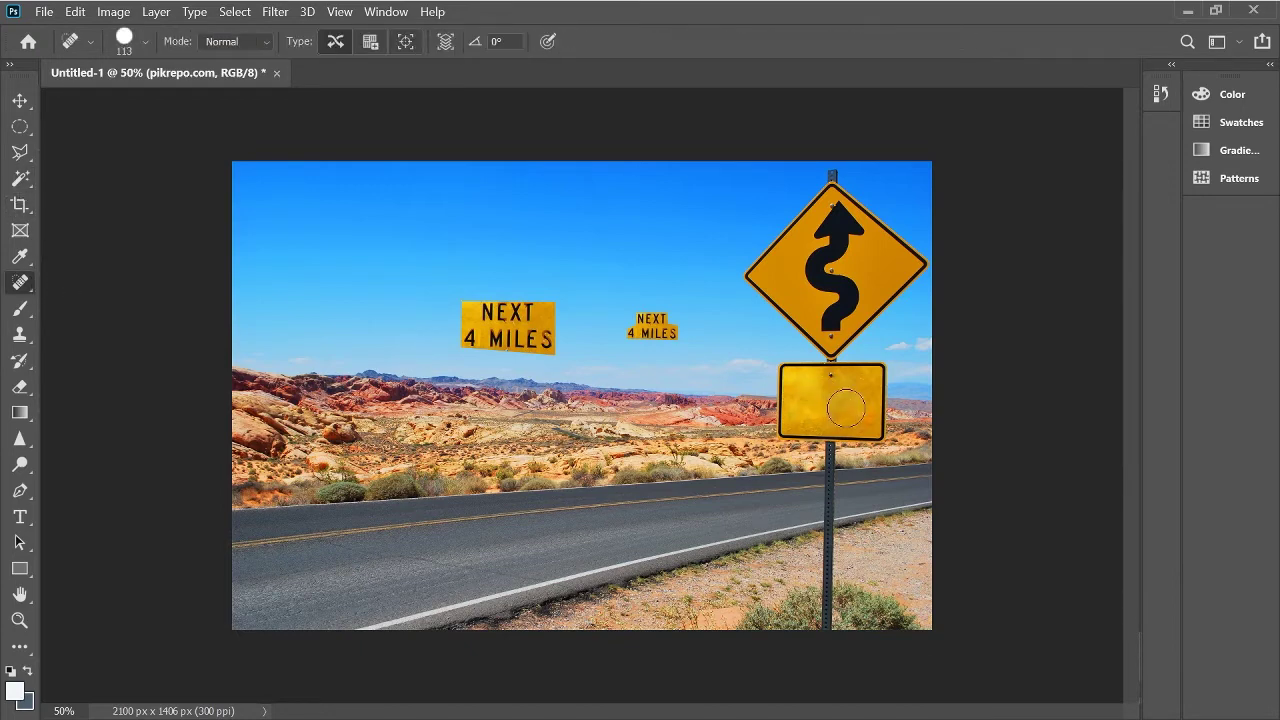
key("alt+bracketright")
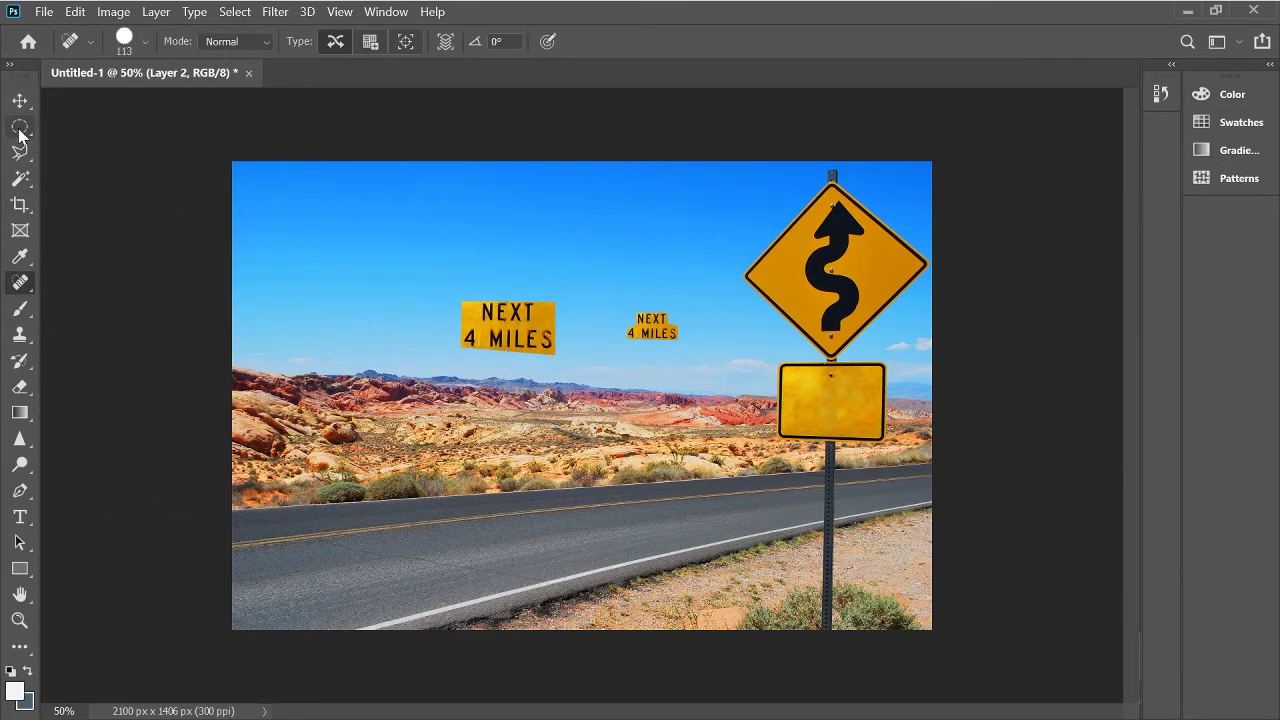
Step: Cut the S and N from the large plate copy and place them at the blank plate's left
key("m")
key("l")
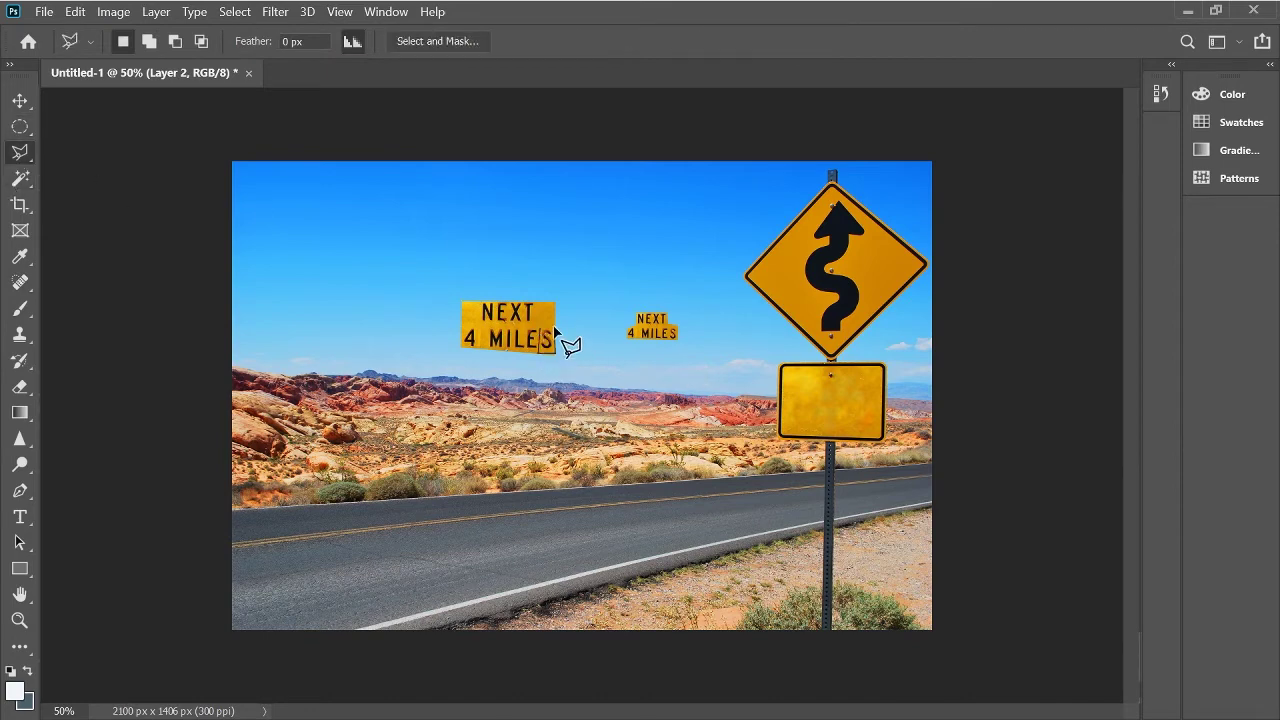
key("v")
left_click_drag(650, 370, 793, 391)
key("l")
left_click(487, 302)
key("ctrl+j")
key("v")
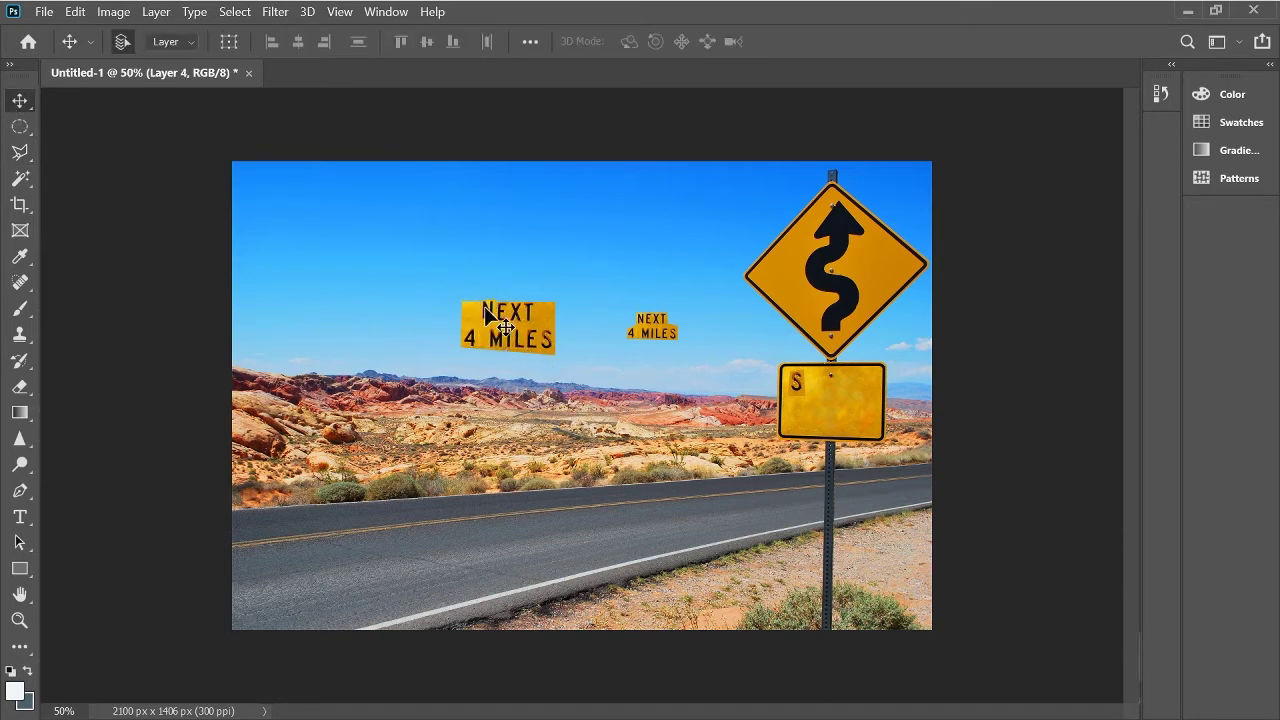
left_click_drag(490, 316, 814, 392)
Step: Cut the 4 from the large copy onto its own layer and move it into the sky
key("l")
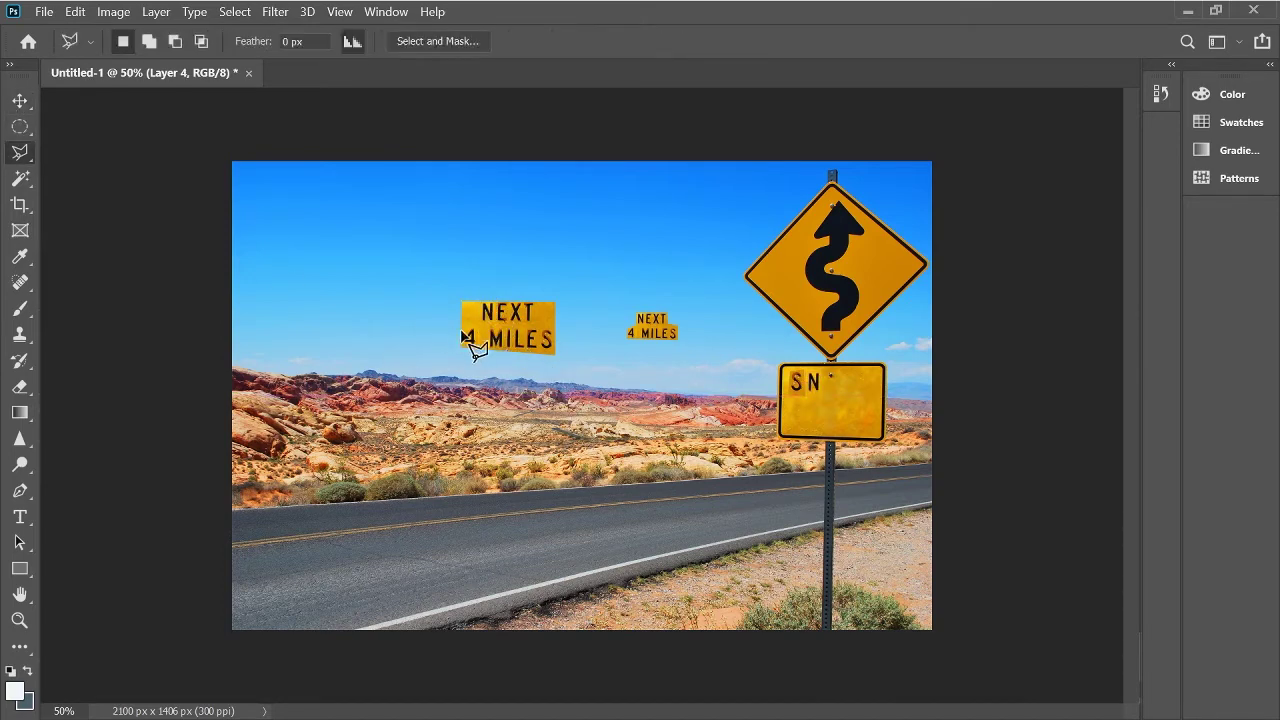
double_click(479, 352)
key("v")
left_click_drag(455, 357, 616, 373)
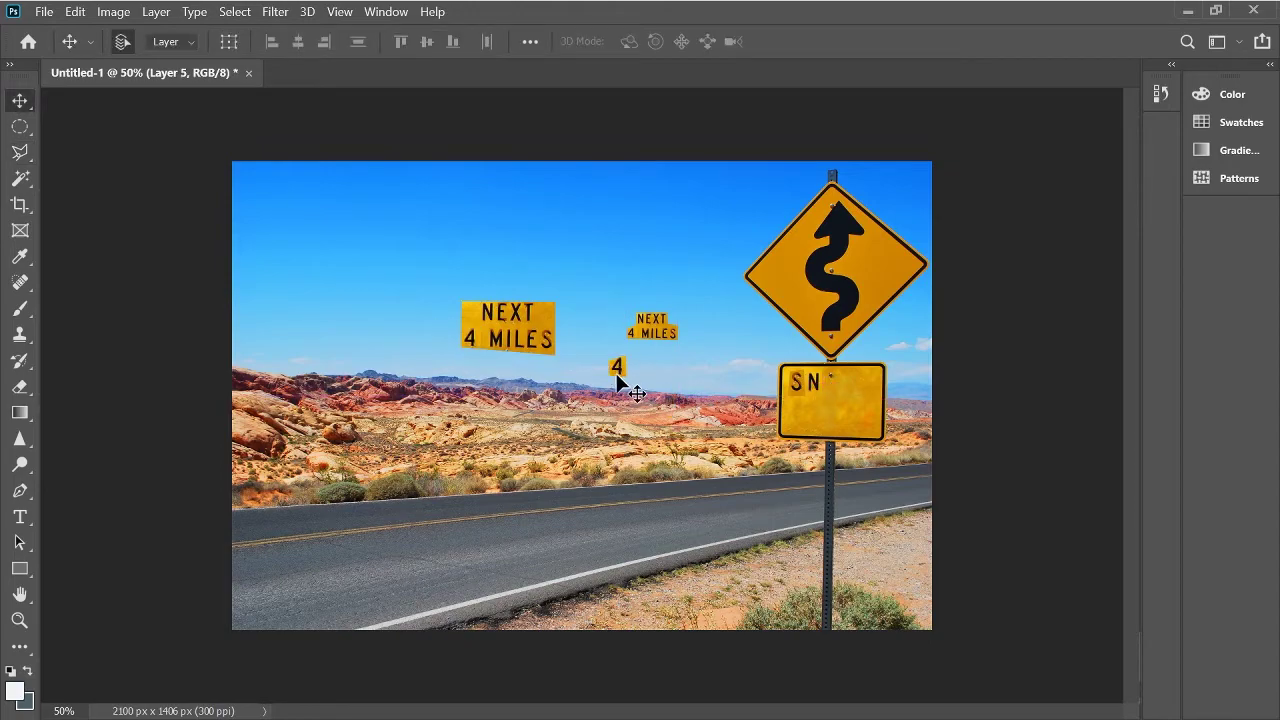
key("ctrl+plus")
key("ctrl+plus")
key("ctrl+plus")
key("ctrl+plus")
Step: Duplicate the 4's slanted stroke, flip it horizontally and join it to the 4 as a peak
scroll(936, 191, "left", 3)
scroll(936, 191, "right", 5)
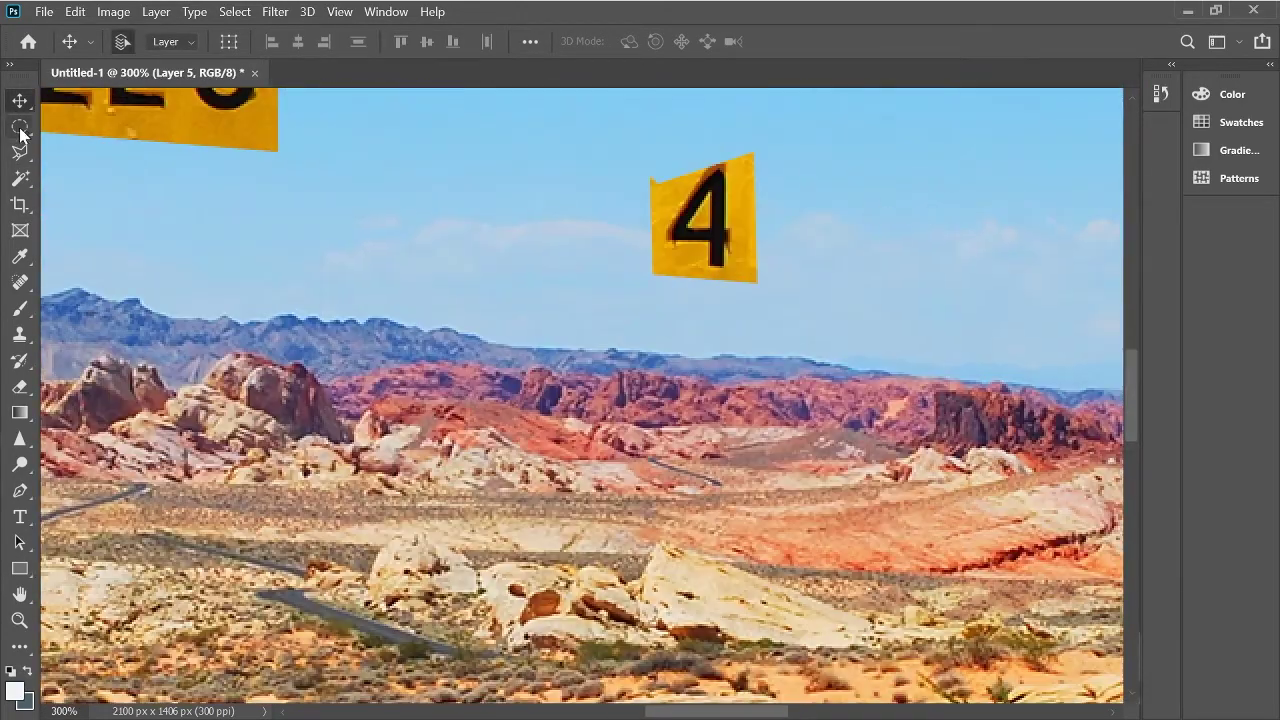
left_click(20, 152)
left_click(724, 177)
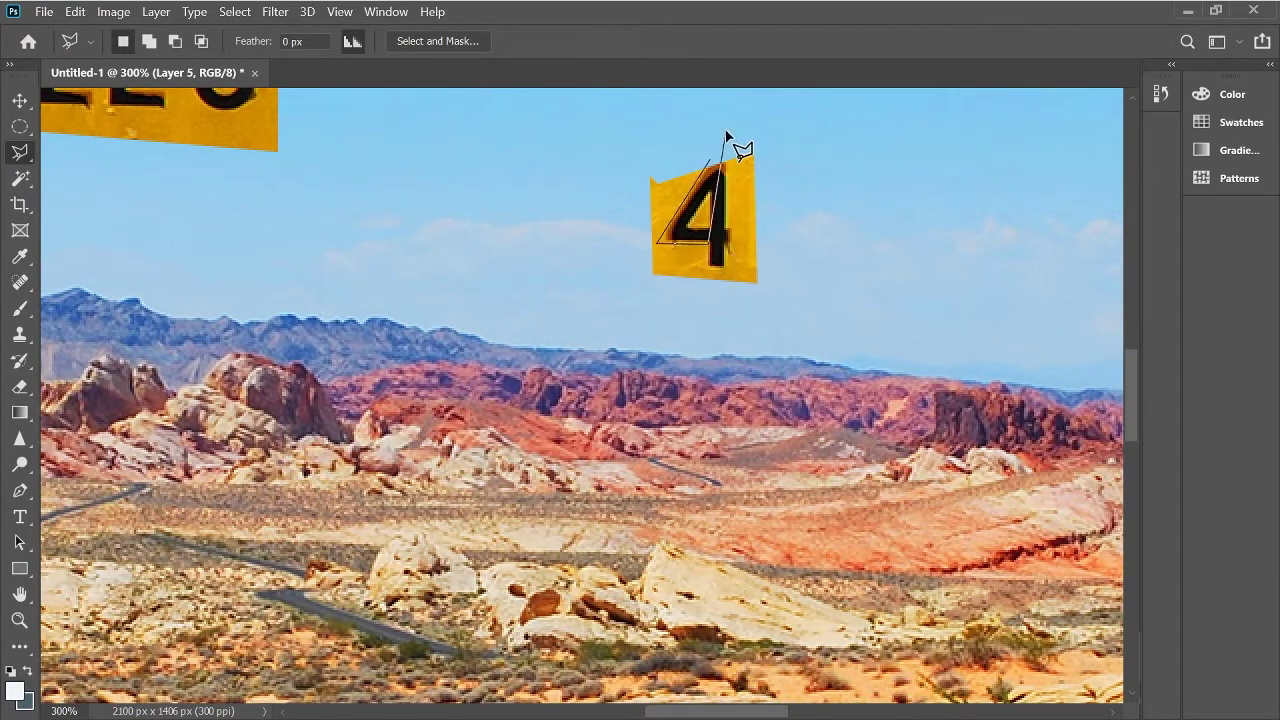
left_click_drag(721, 207, 817, 206)
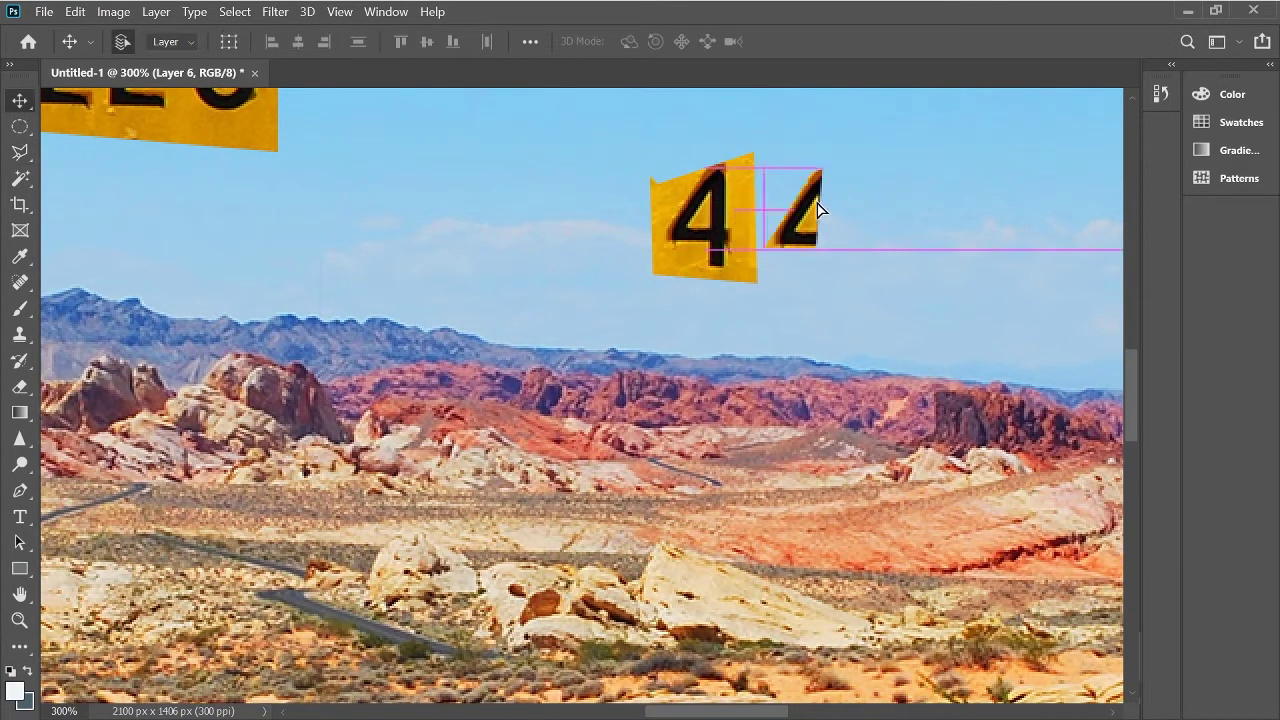
key("m")
mouse_move(767, 166)
left_mouse_down()
mouse_move(848, 285)
mouse_move(757, 157)
left_mouse_up()
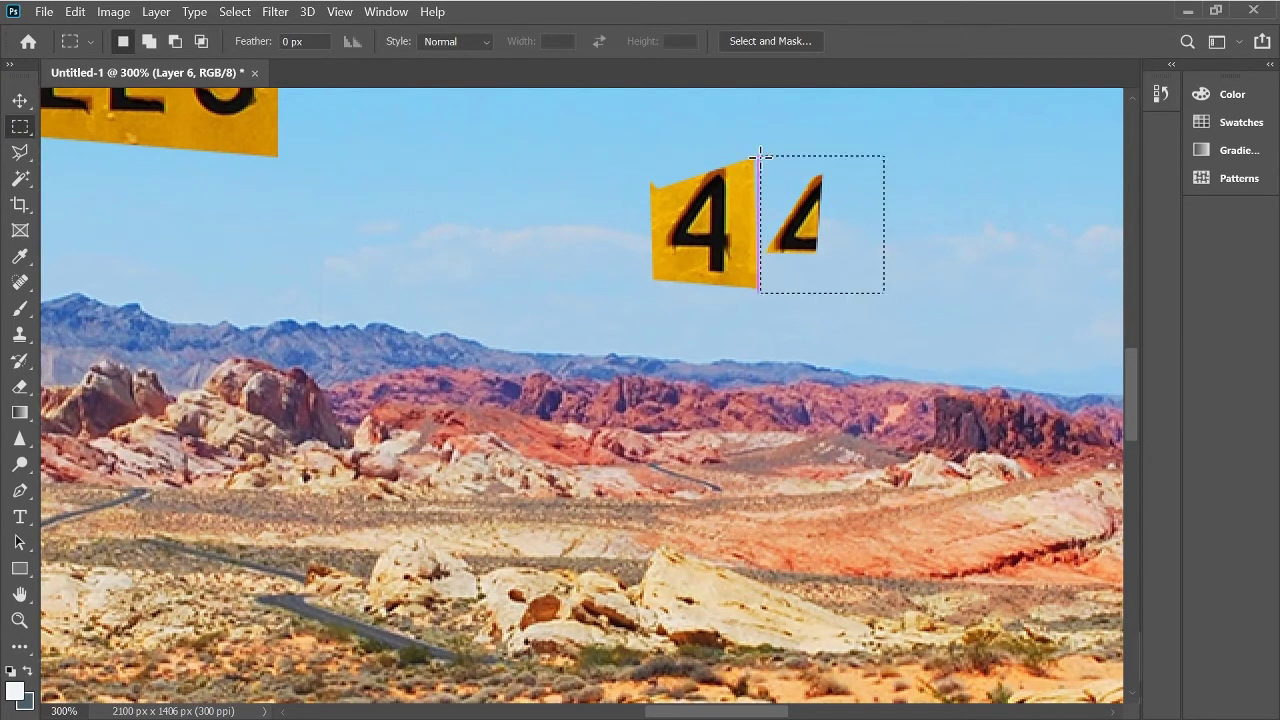
key("ctrl+t")
left_click_drag(802, 248, 749, 249)
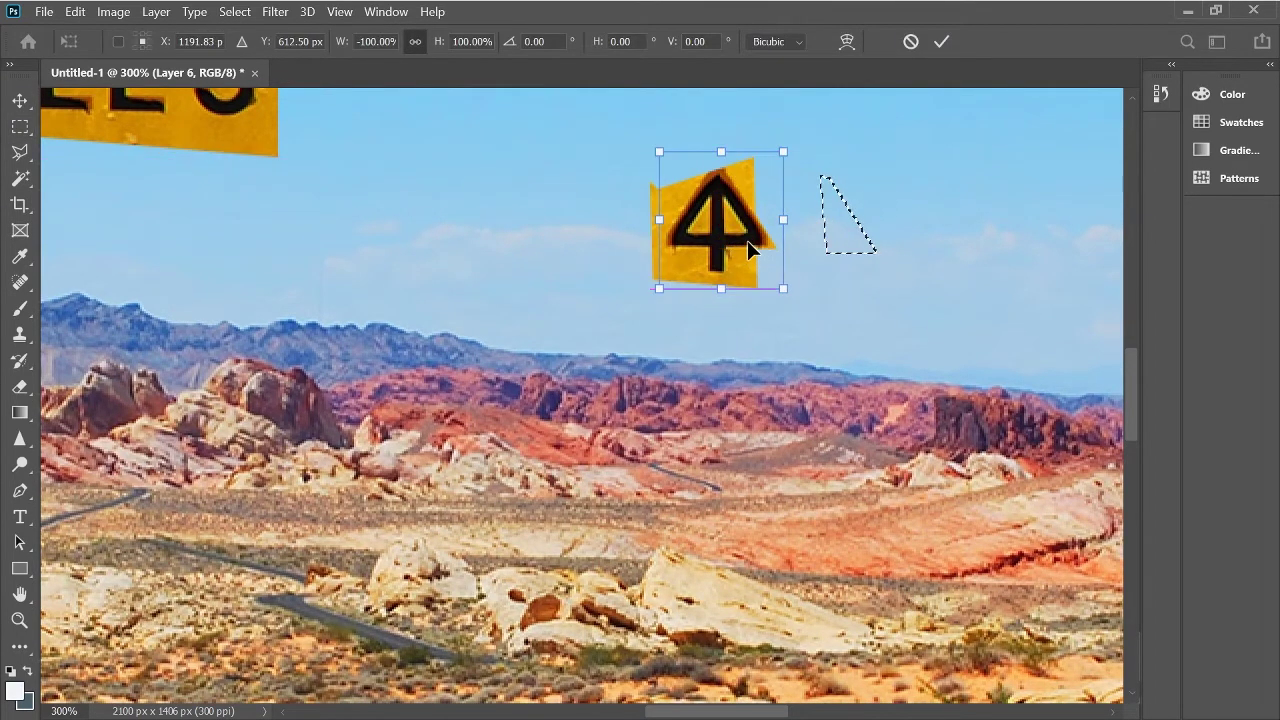
key("Return")
key("ctrl+d")
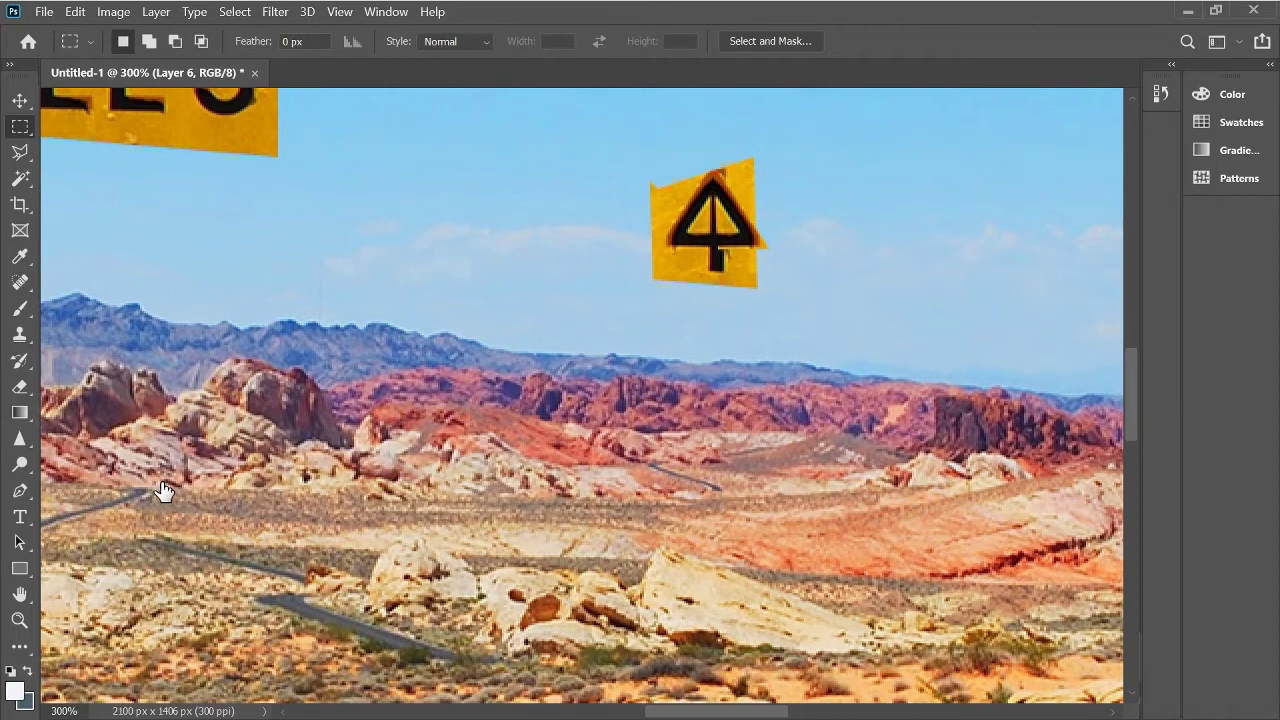
Step: Nudge the peaked shape slightly down-left and sample the sign's yellow for painting out the stem
mouse_move(614, 160)
left_mouse_down()
mouse_move(929, 334)
mouse_move(584, 160)
left_mouse_up()
key("ctrl+t")
key("Return")
key("ctrl+d")
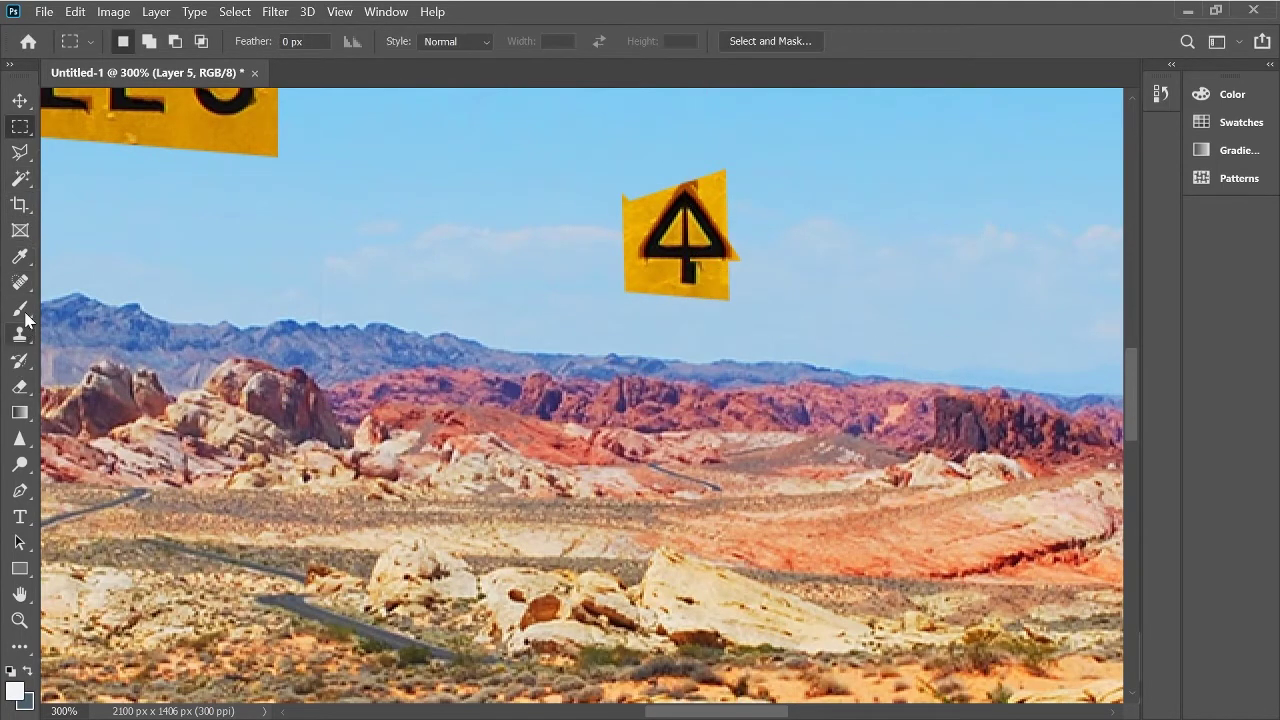
key("i")
left_click(676, 229)
key("b")
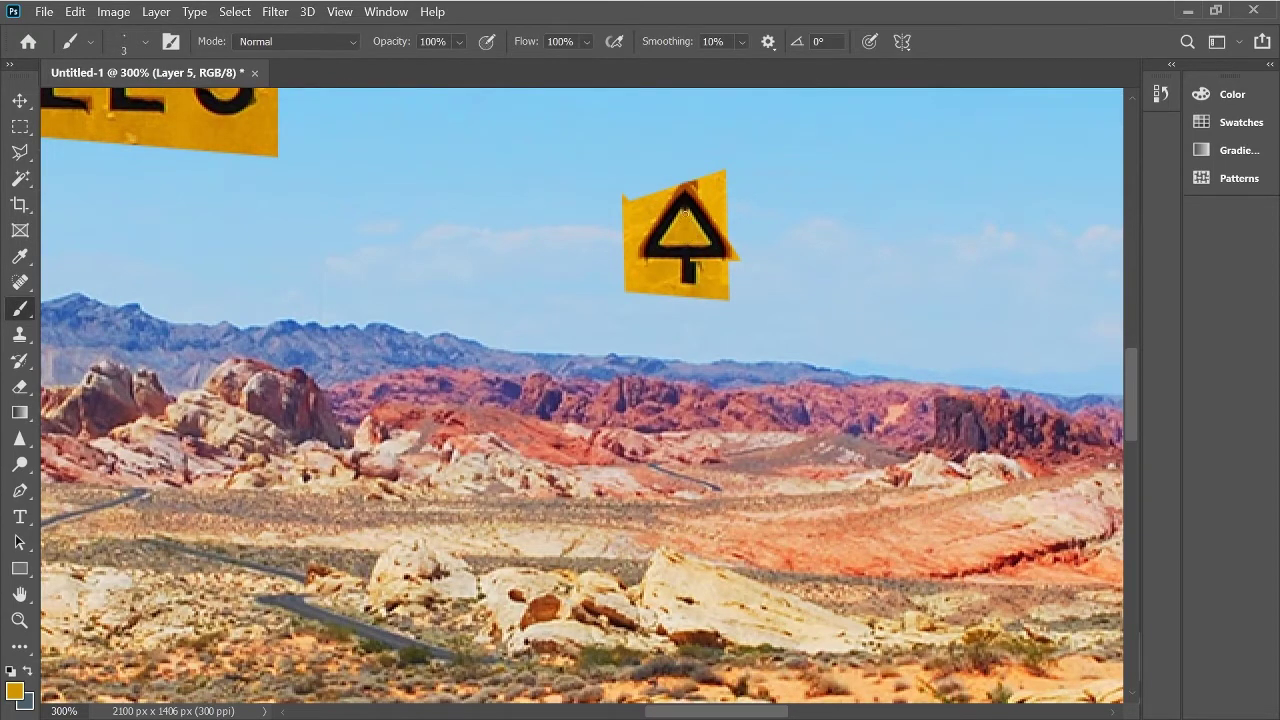
Step: Copy the triangle's left corner to a new layer and move it down-left to extend the leg
key("l")
left_click(683, 244)
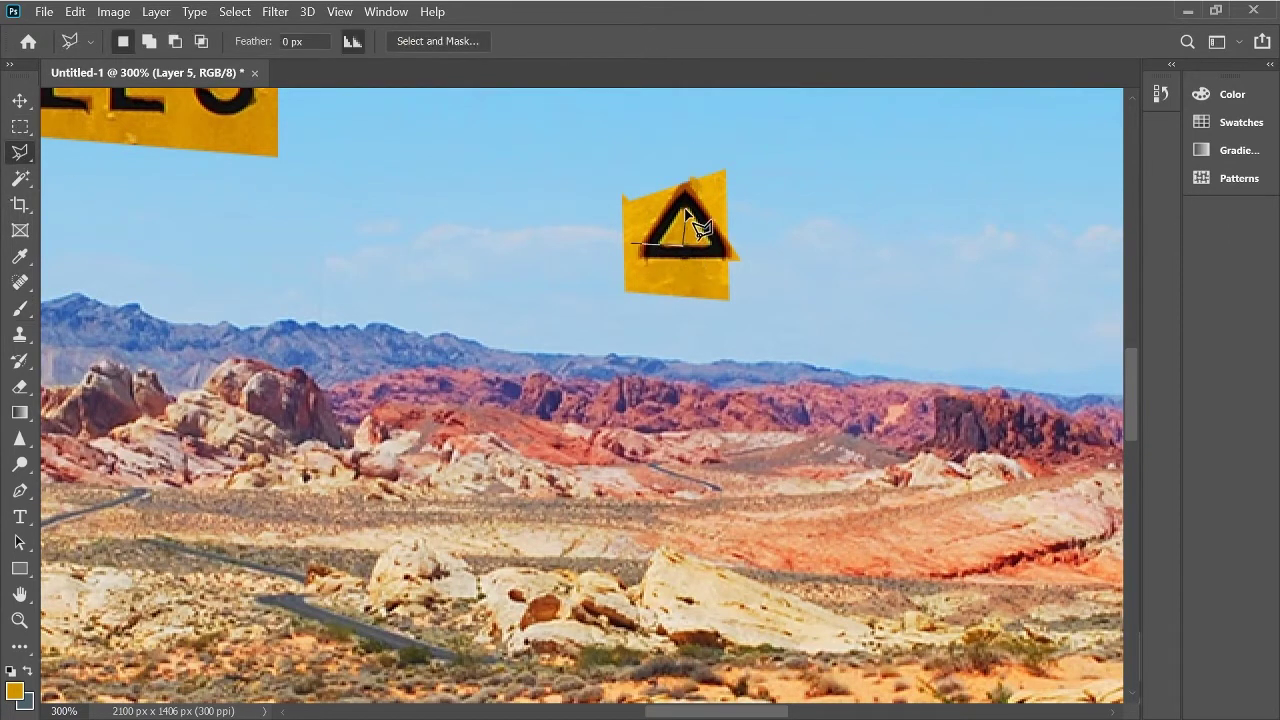
left_click(683, 211)
left_click(662, 195)
double_click(636, 240)
key("ctrl+j")
key("v")
left_click_drag(700, 238, 672, 268)
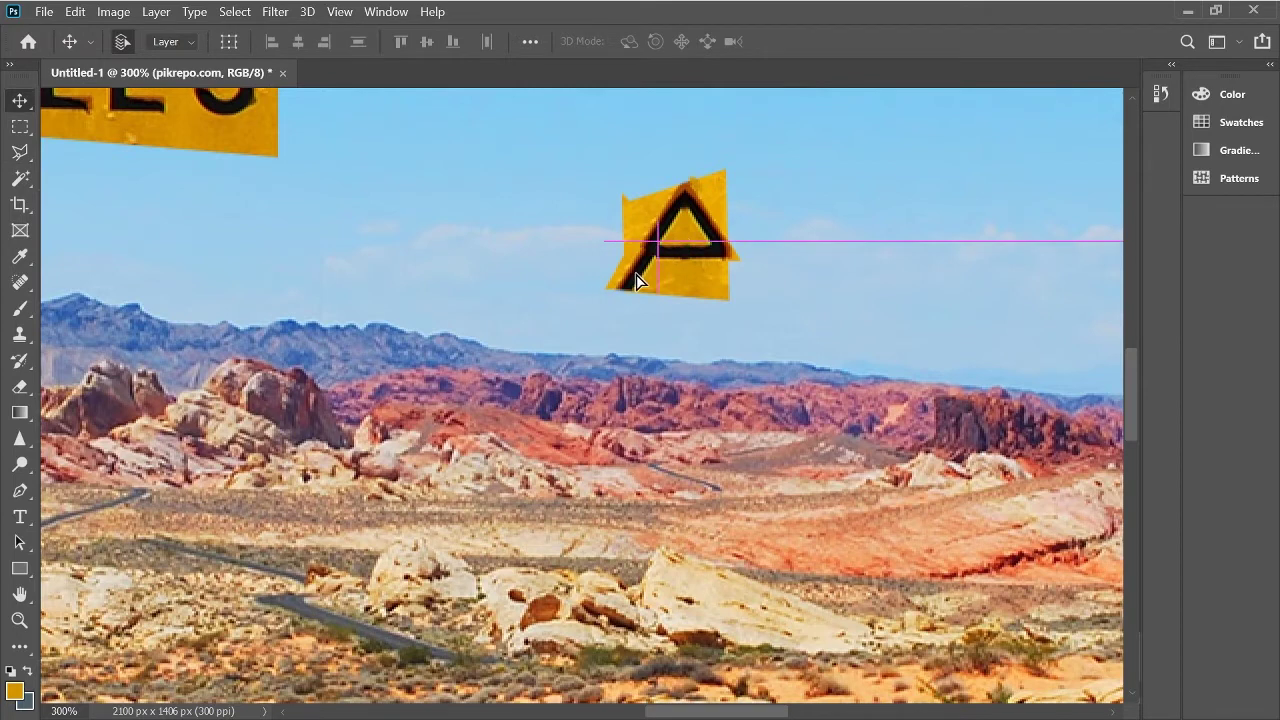
key("m")
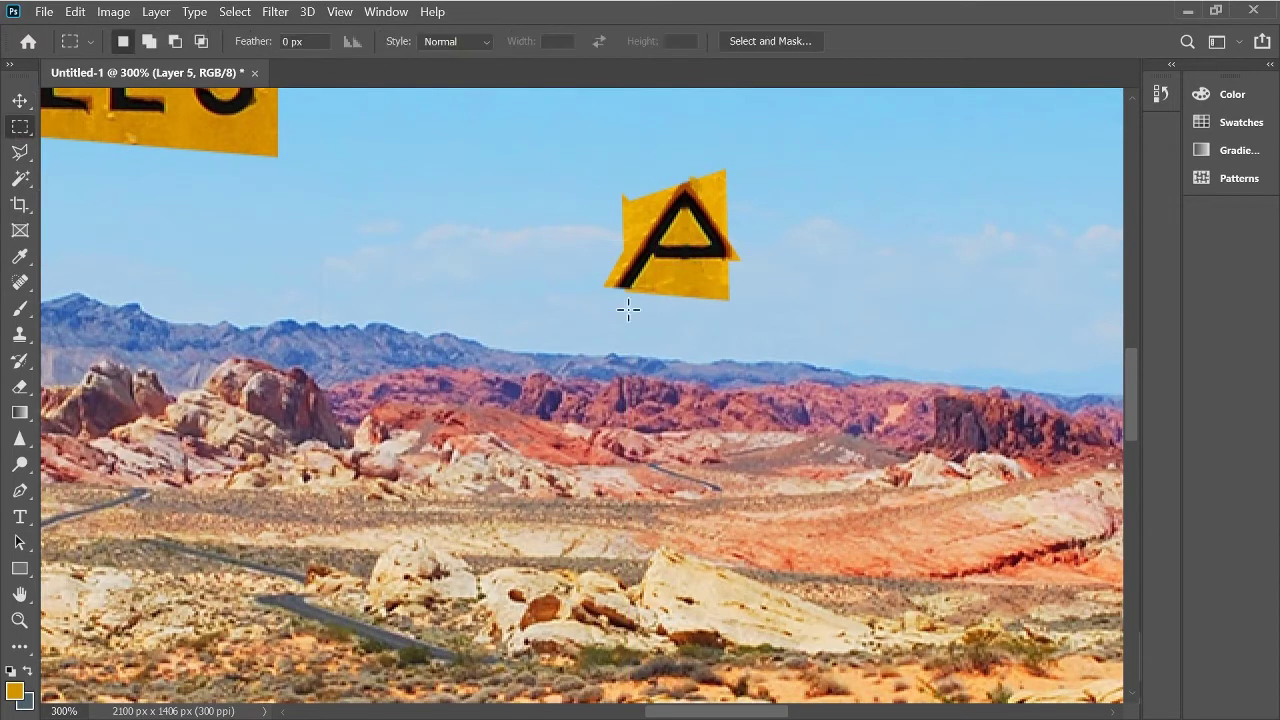
Step: Select the stray fragment left of the letter, try shifting it onto the letter, then undo
key("w")
key("l")
left_click(549, 197)
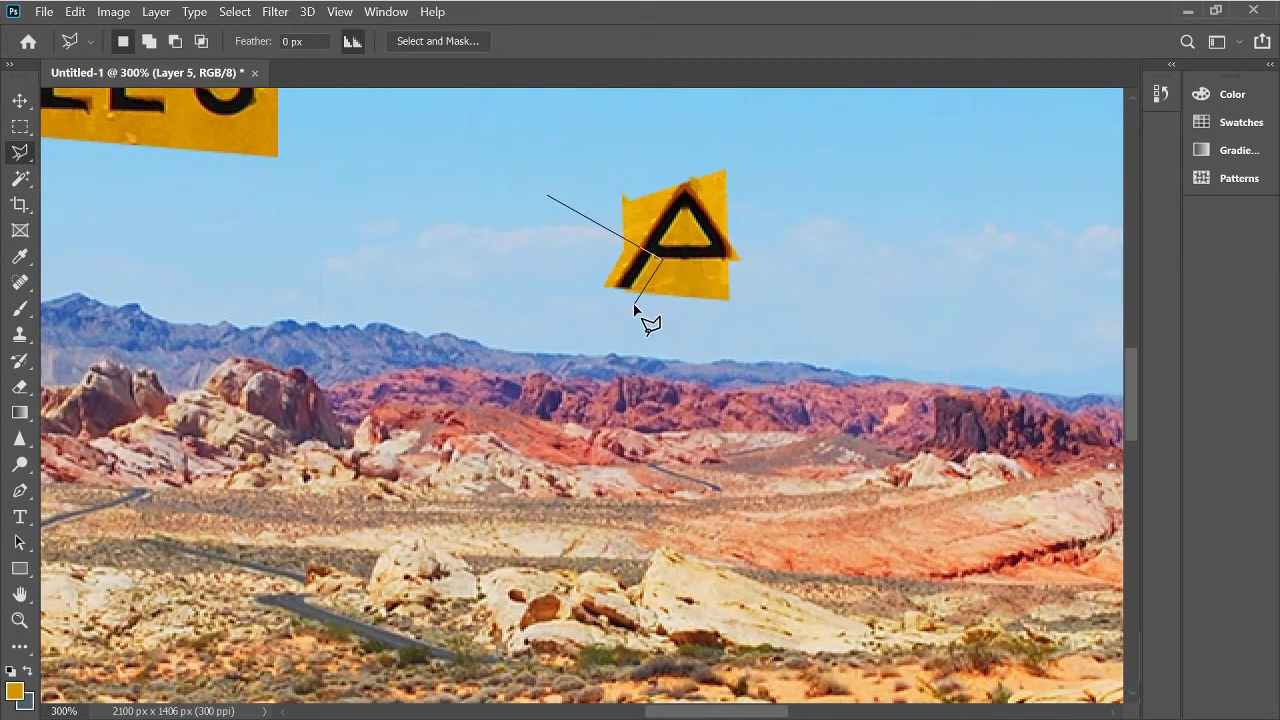
left_click(605, 285)
left_click(636, 302)
double_click(662, 260)
key("ctrl+t")
key("Escape")
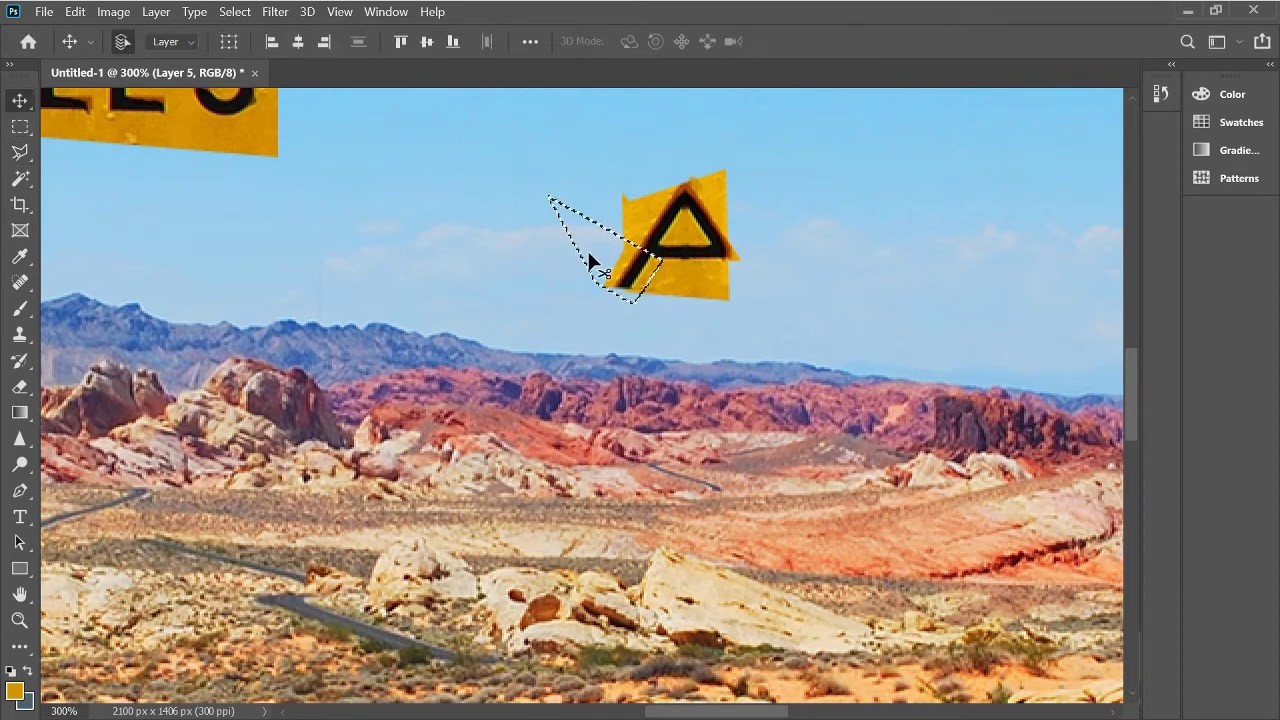
key("v")
left_click_drag(732, 429, 826, 442)
key("ctrl+z")
Step: Copy the A fragment from the photo layer onto its own layer and zoom out to the whole scene
key("m")
key("l")
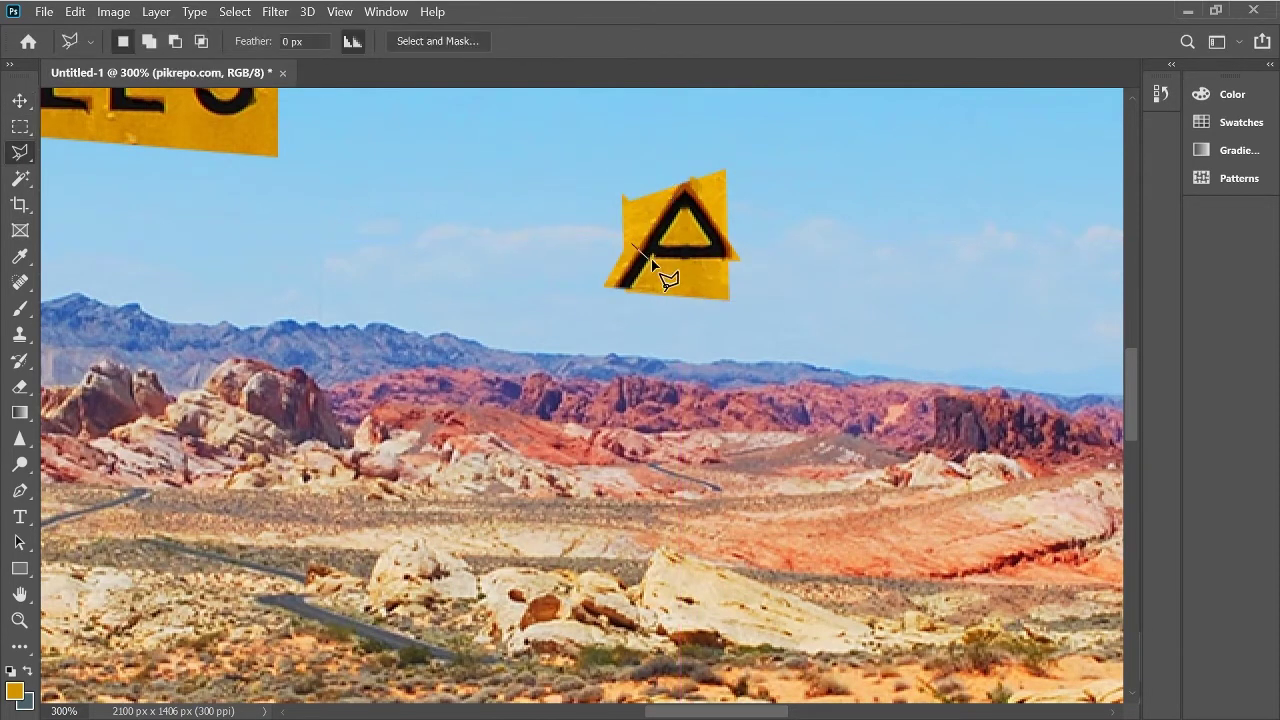
left_click(663, 258)
left_click(605, 305)
double_click(712, 276)
key("ctrl+j")
key("v")
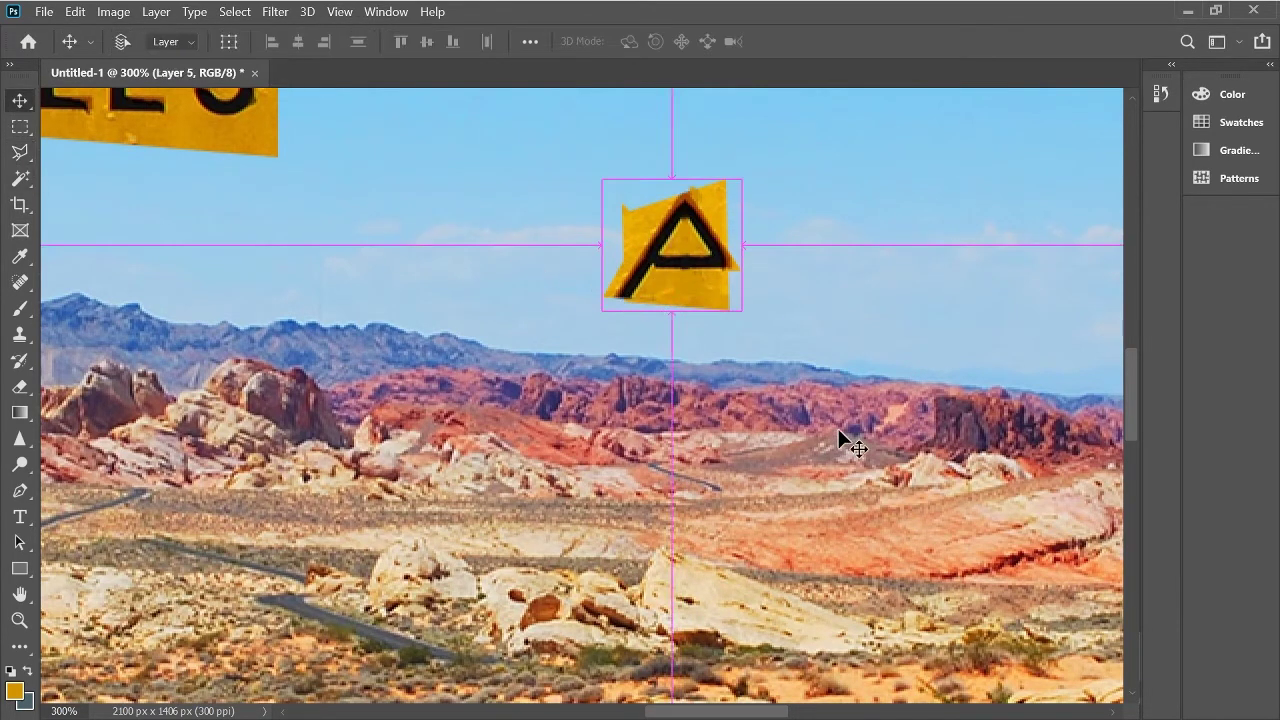
key("ctrl+1")
scroll(840, 443, "down", 5)
scroll(840, 443, "up", 3)
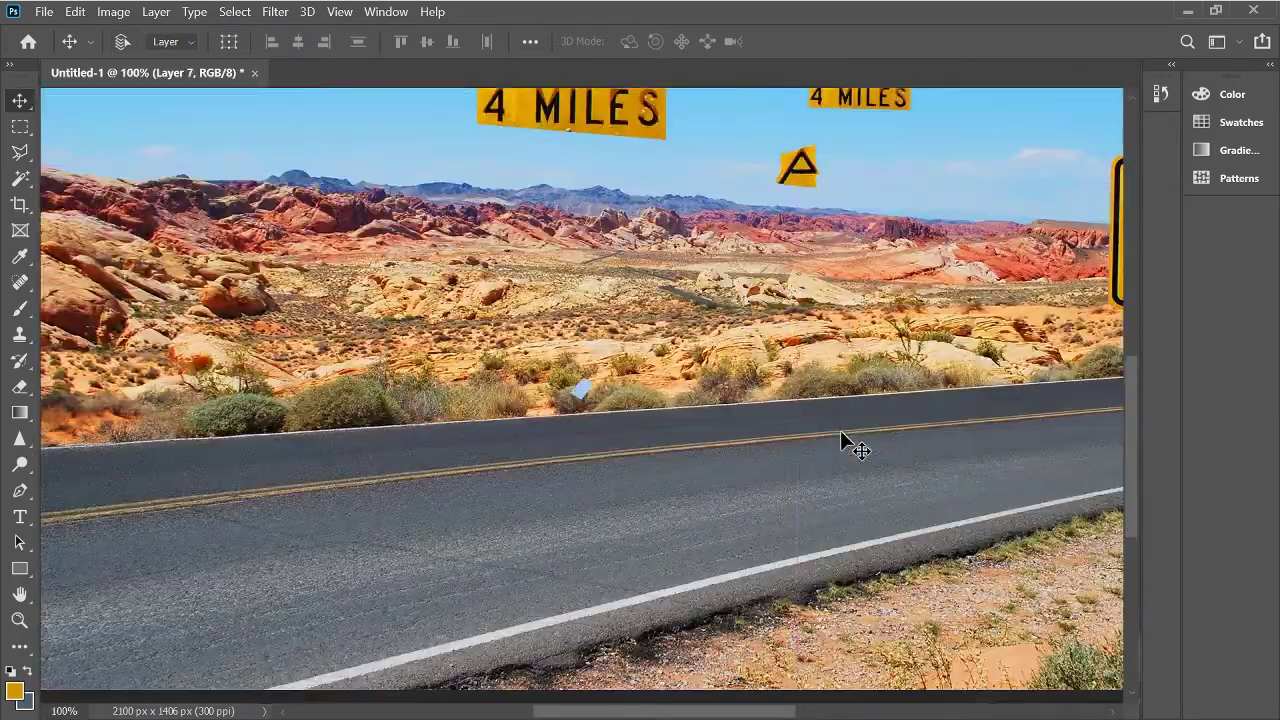
Step: Reposition the A fragment in the sky and pull the small leg piece away from it
key("alt+comma")
key("alt+bracketright")
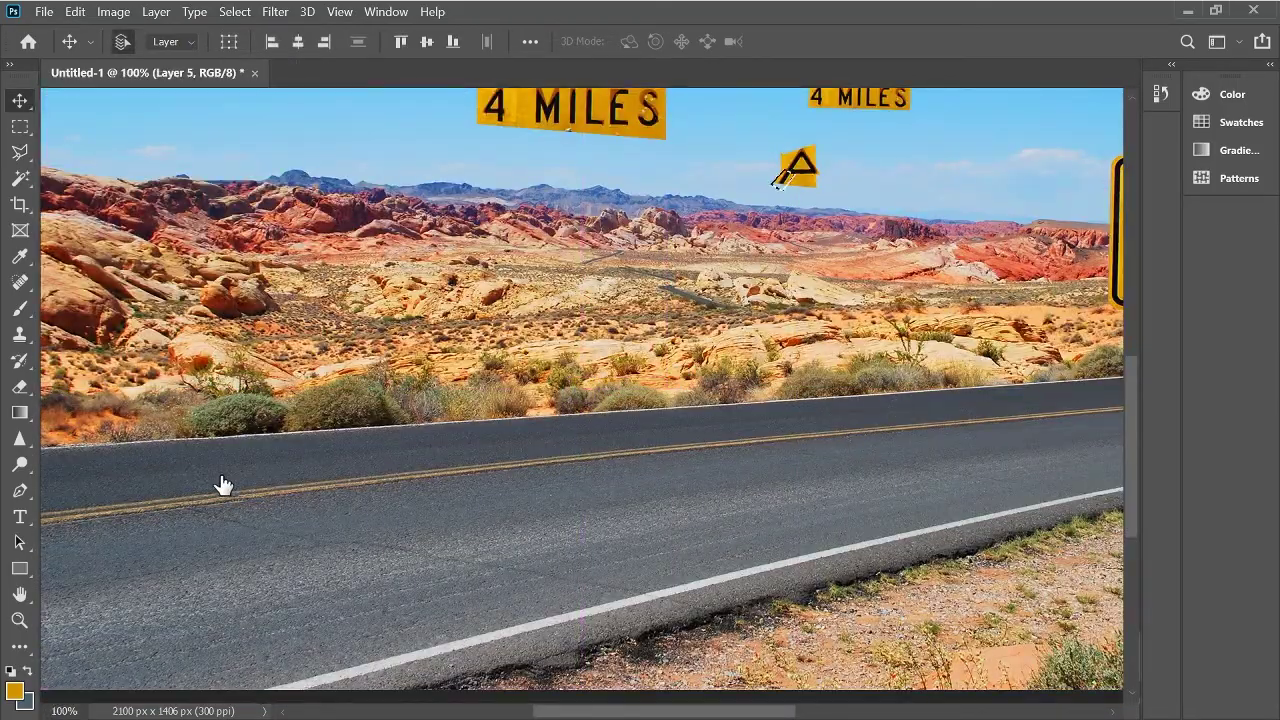
scroll(848, 253, "up", 1)
scroll(848, 242, "up", 4)
left_click_drag(925, 378, 994, 357)
key("alt+bracketright")
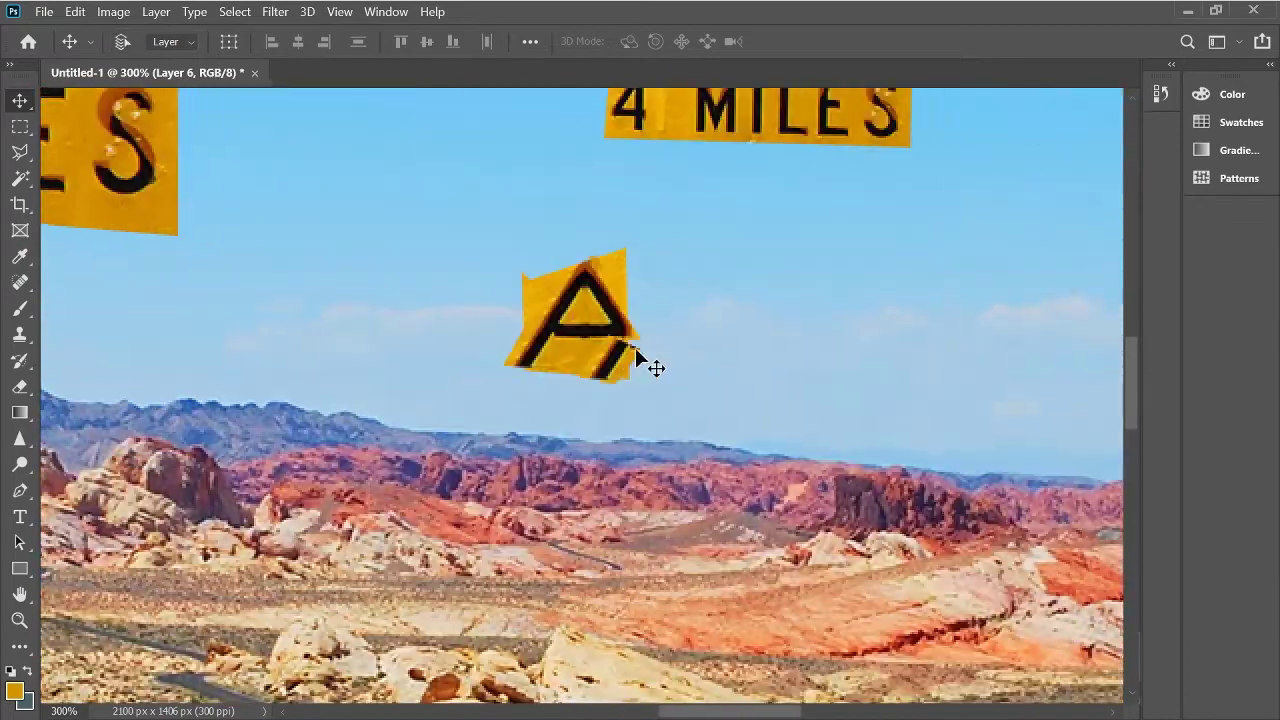
scroll(635, 347, "up", 1)
left_click_drag(620, 352, 678, 376)
Step: Mirror the small leg piece with Free Transform and attach it to the A
key("m")
left_click_drag(628, 327, 774, 425)
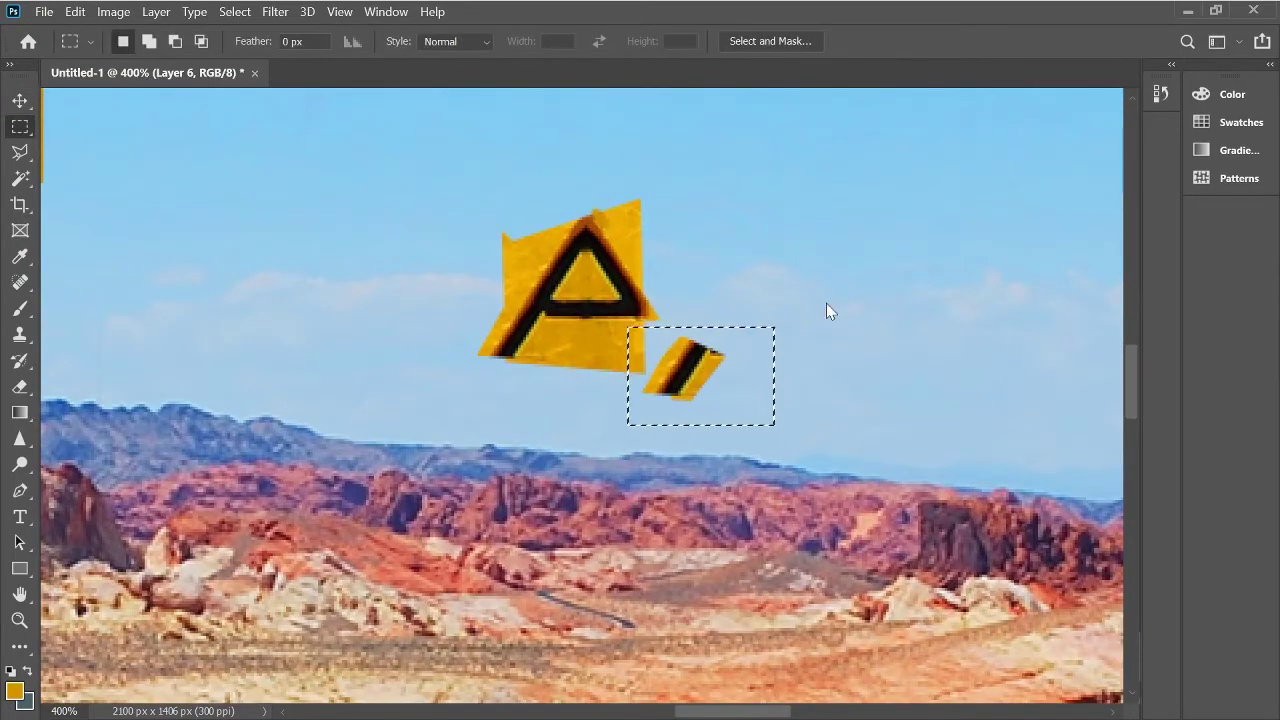
key("ctrl+t")
left_click_drag(705, 380, 648, 343)
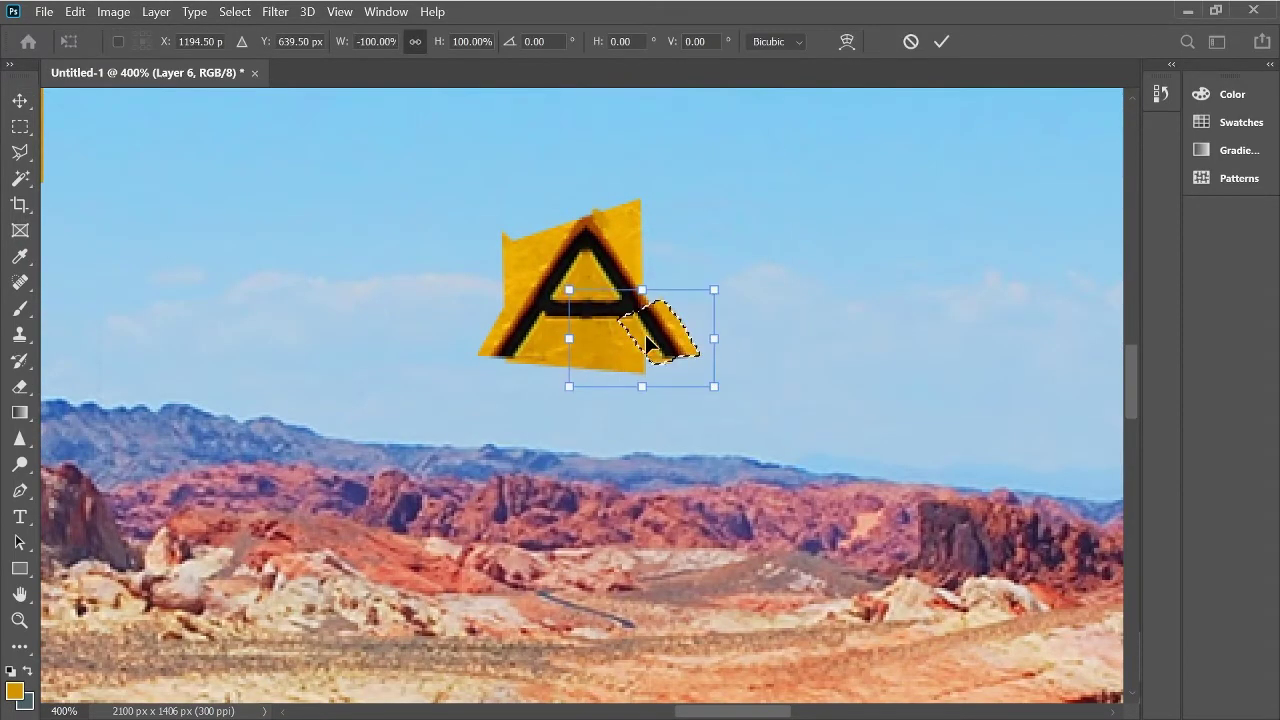
key("Return")
key("ctrl+d")
key("v")
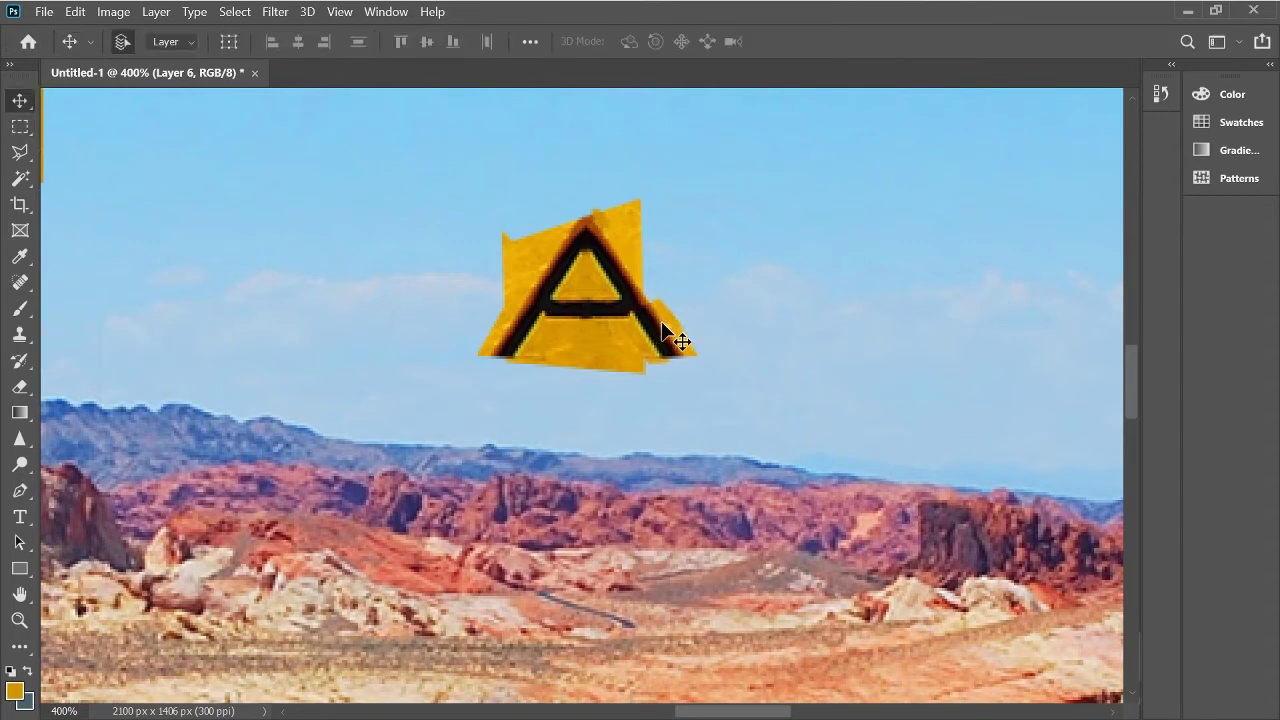
Step: Narrow the whole assembled A to about two-thirds of its width
key("m")
left_click_drag(406, 152, 788, 395)
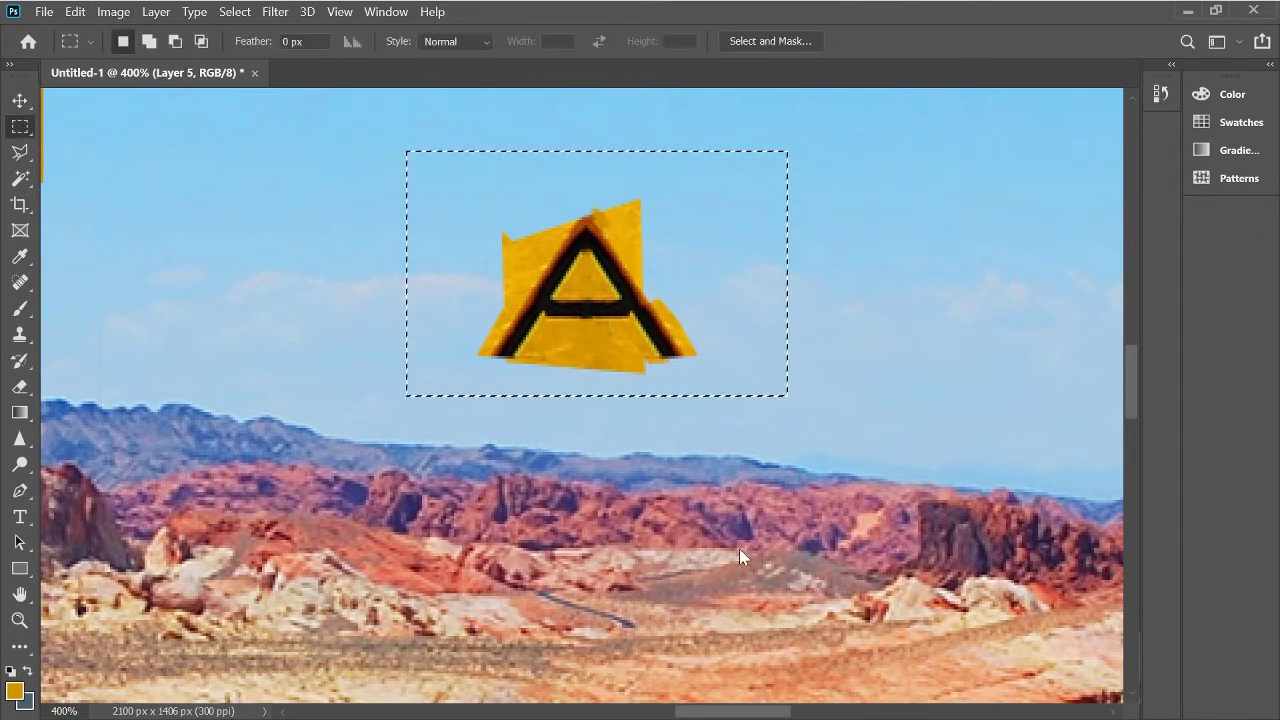
key("ctrl+t")
left_click_drag(787, 272, 657, 280)
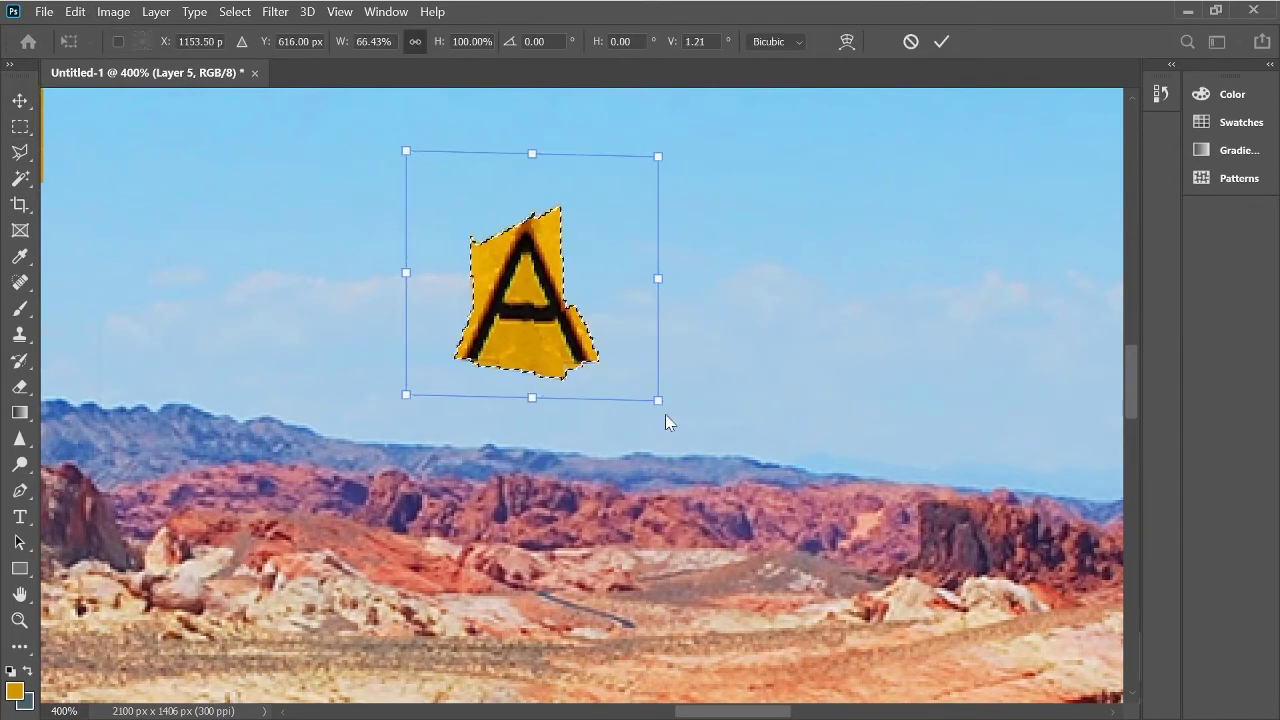
key("Return")
key("ctrl+minus")
left_click(20, 100)
Step: Drag the A onto the plate right after SN, cancelling an oversized enlargement
key("ctrl+minus")
key("ctrl+minus")
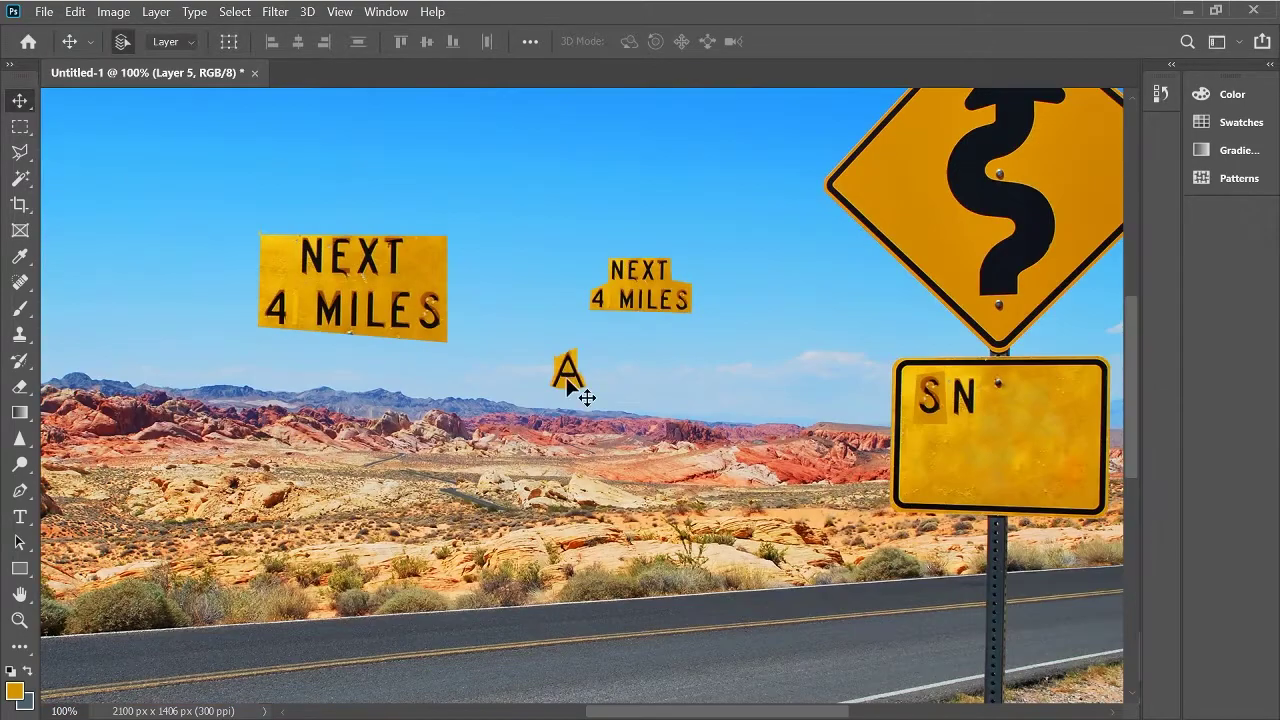
left_click_drag(584, 392, 1022, 420)
key("m")
left_click_drag(980, 374, 1076, 468)
key("ctrl+t")
left_click_drag(1020, 420, 1022, 406)
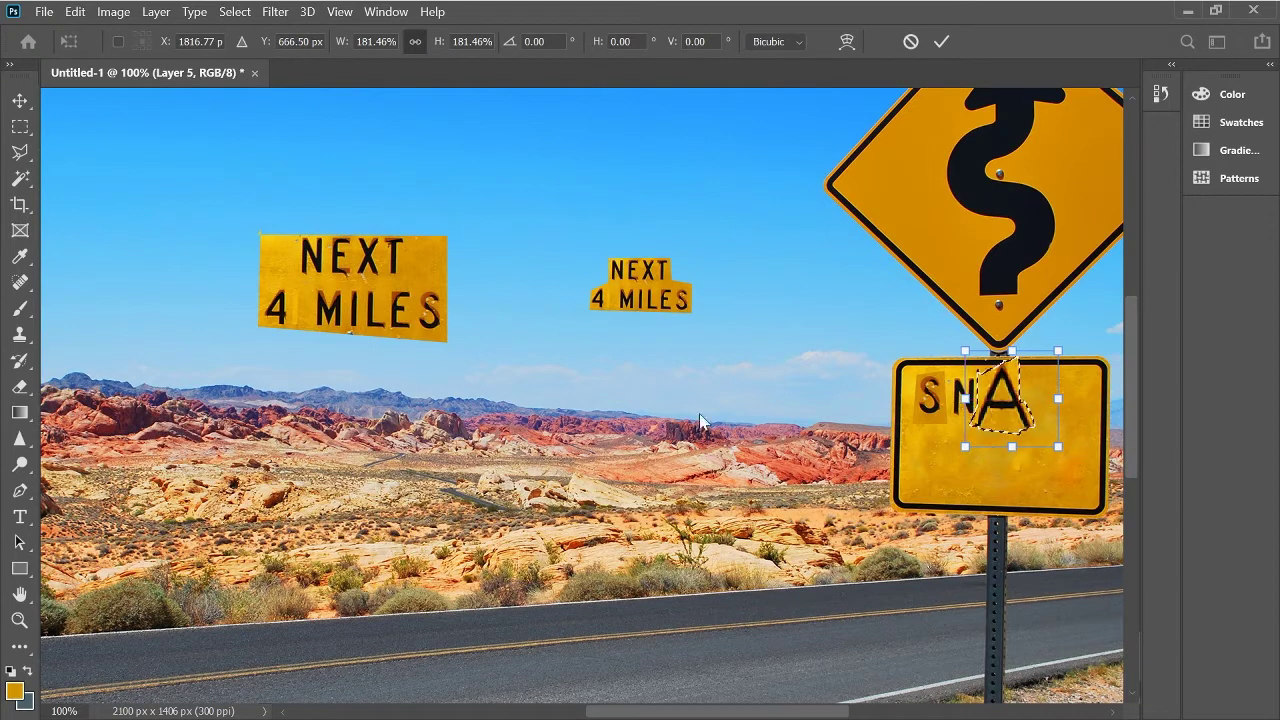
key("Escape")
Step: Scale and narrow the A on the plate to match the N, then confirm
key("ctrl+t")
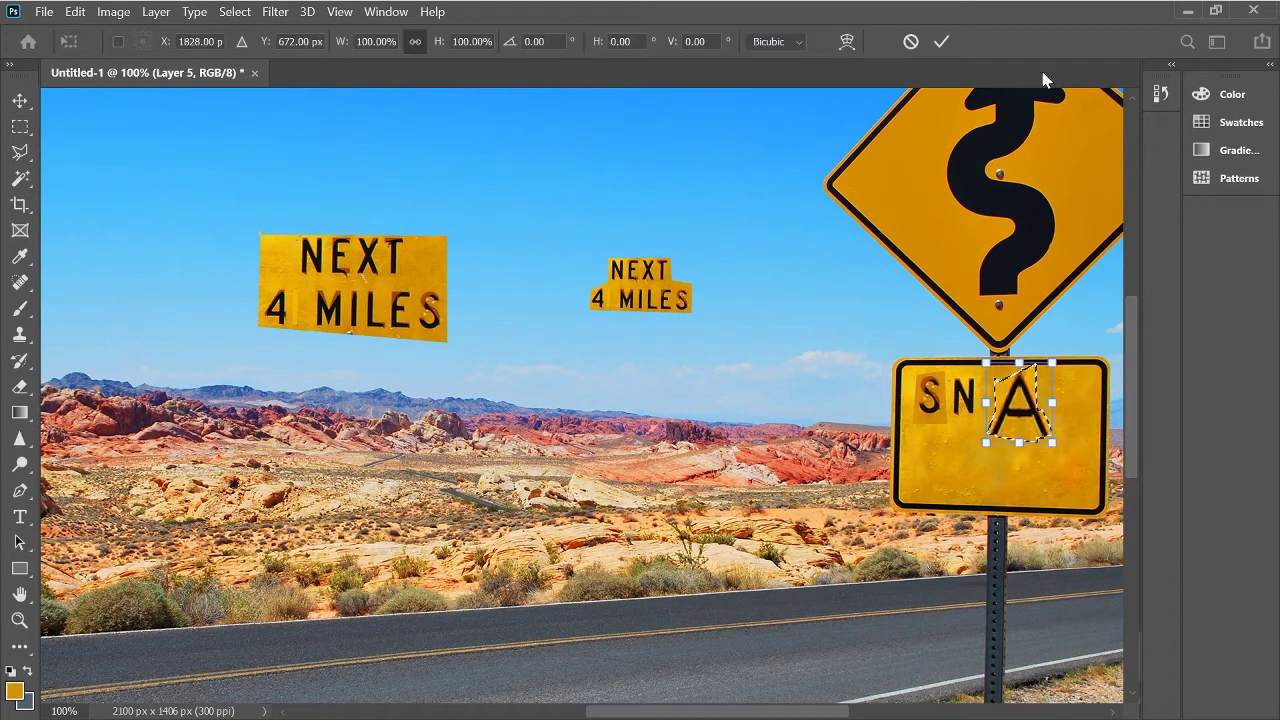
mouse_move(1018, 448)
left_mouse_down()
mouse_move(1034, 393)
mouse_move(1003, 402)
mouse_move(1020, 417)
mouse_move(1004, 400)
mouse_move(985, 420)
left_mouse_up()
key("ctrl+z")
key("ctrl+z")
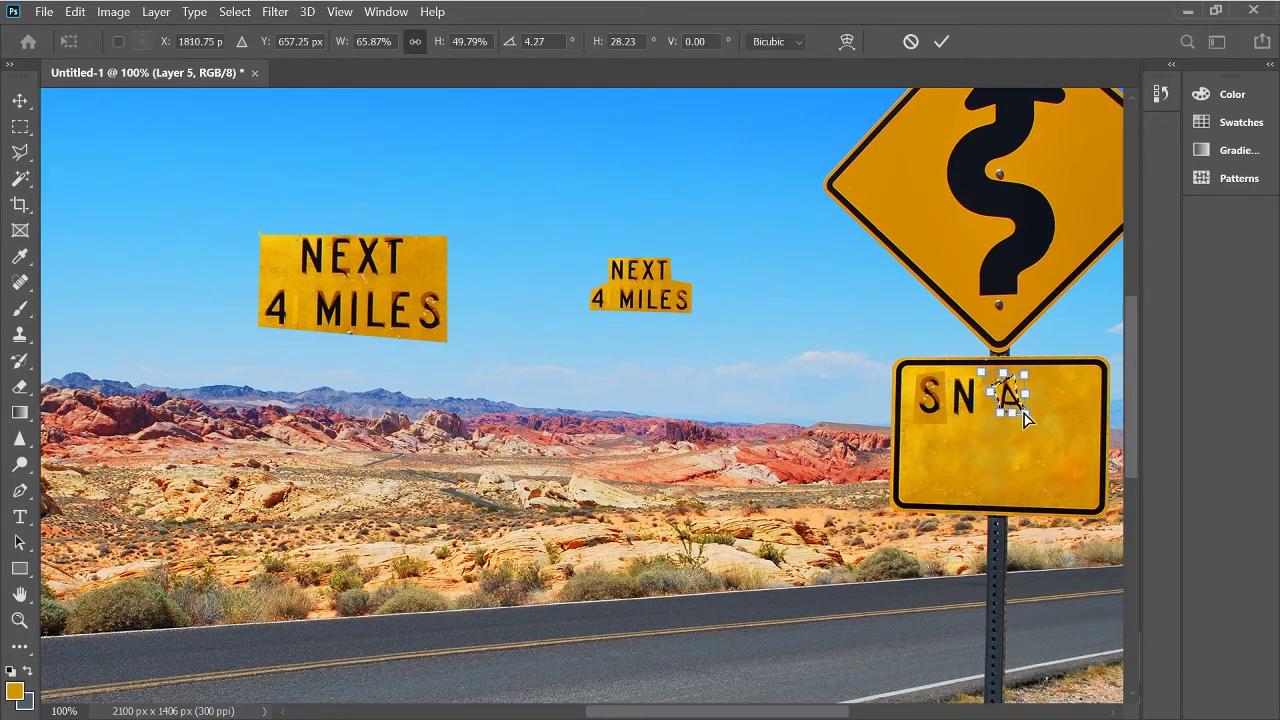
key("ctrl+z")
key("ctrl+z")
left_click_drag(1029, 394, 1000, 402)
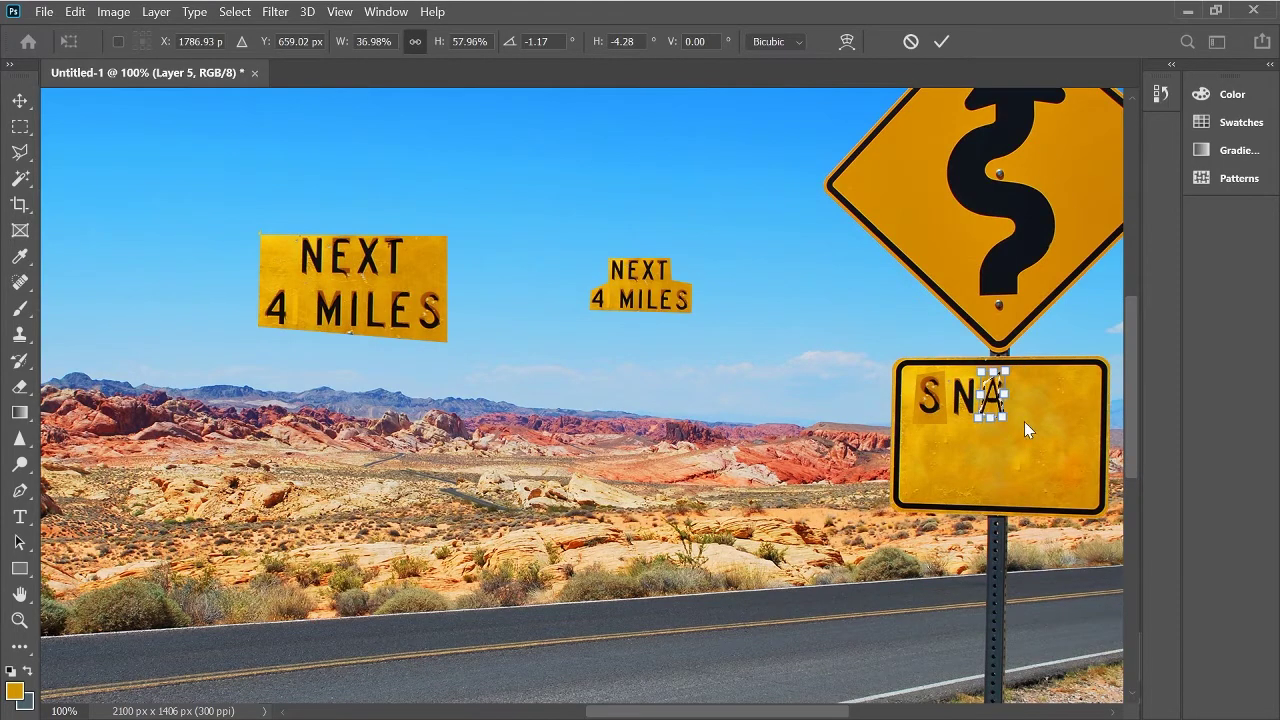
scroll(962, 464, "right", 1)
key("Return")
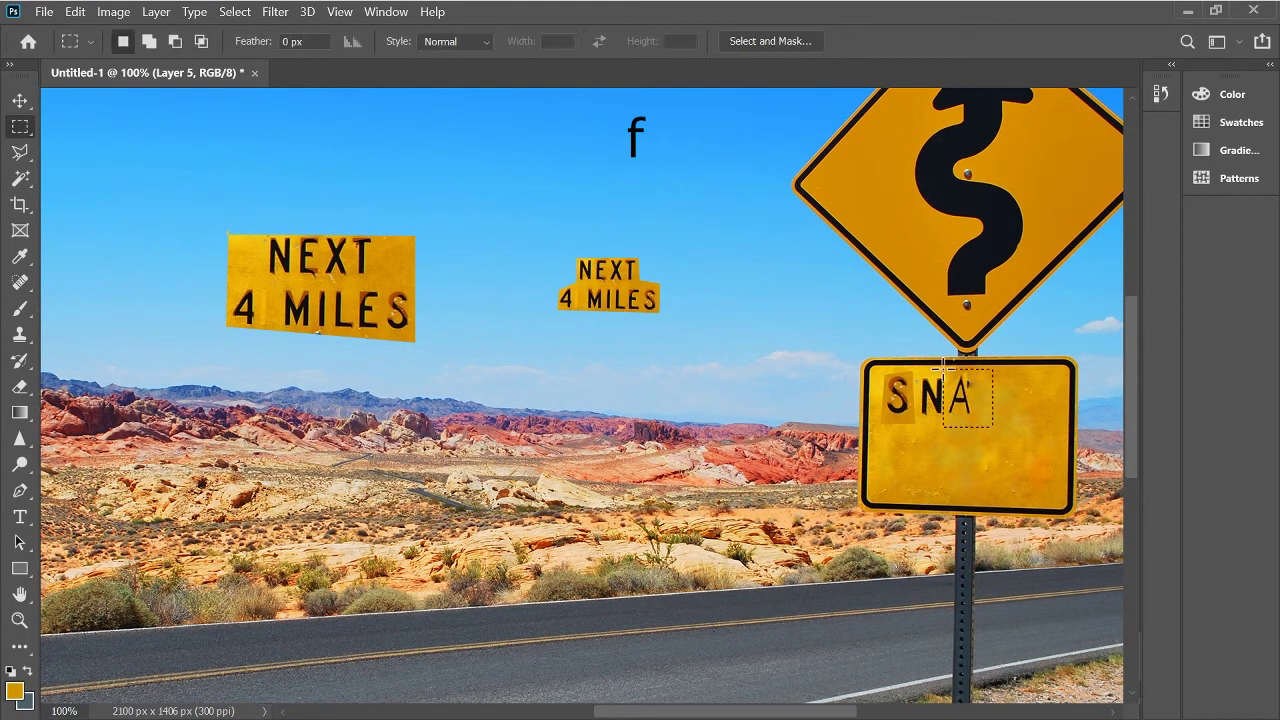
Step: Move the upright I bar onto the sign just after the A
scroll(676, 592, "left", 1)
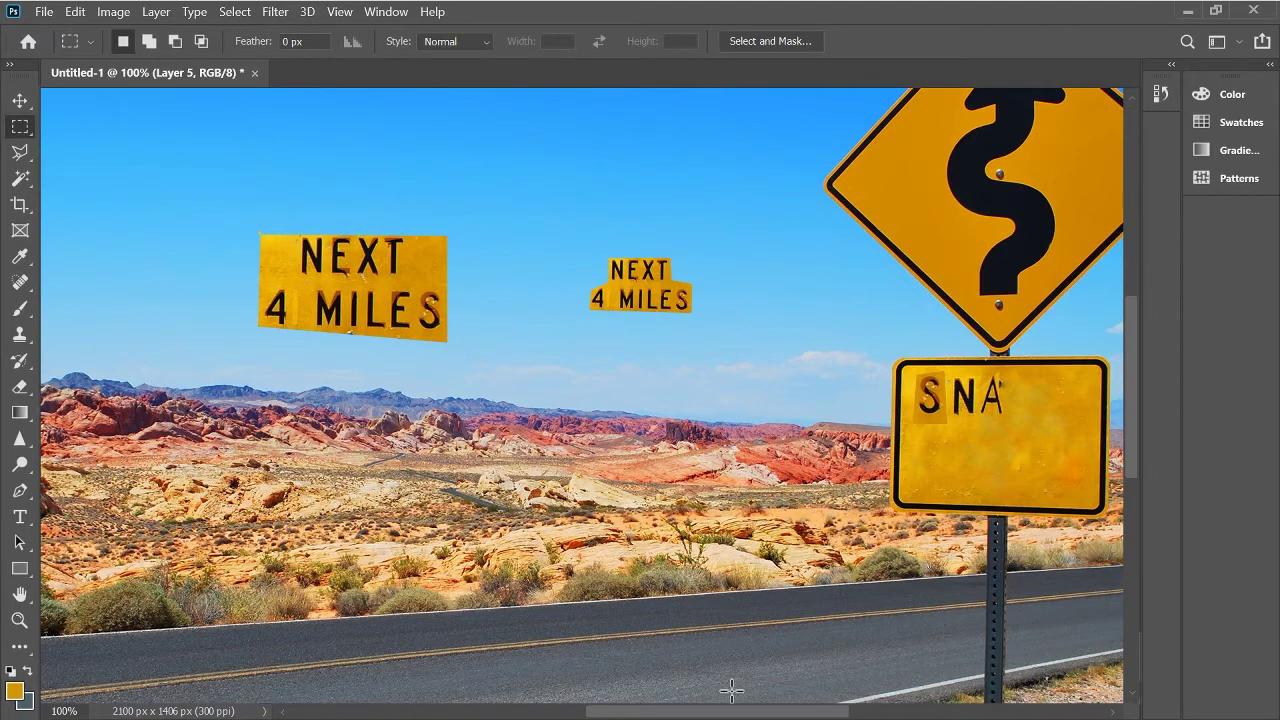
scroll(663, 267, "left", 5)
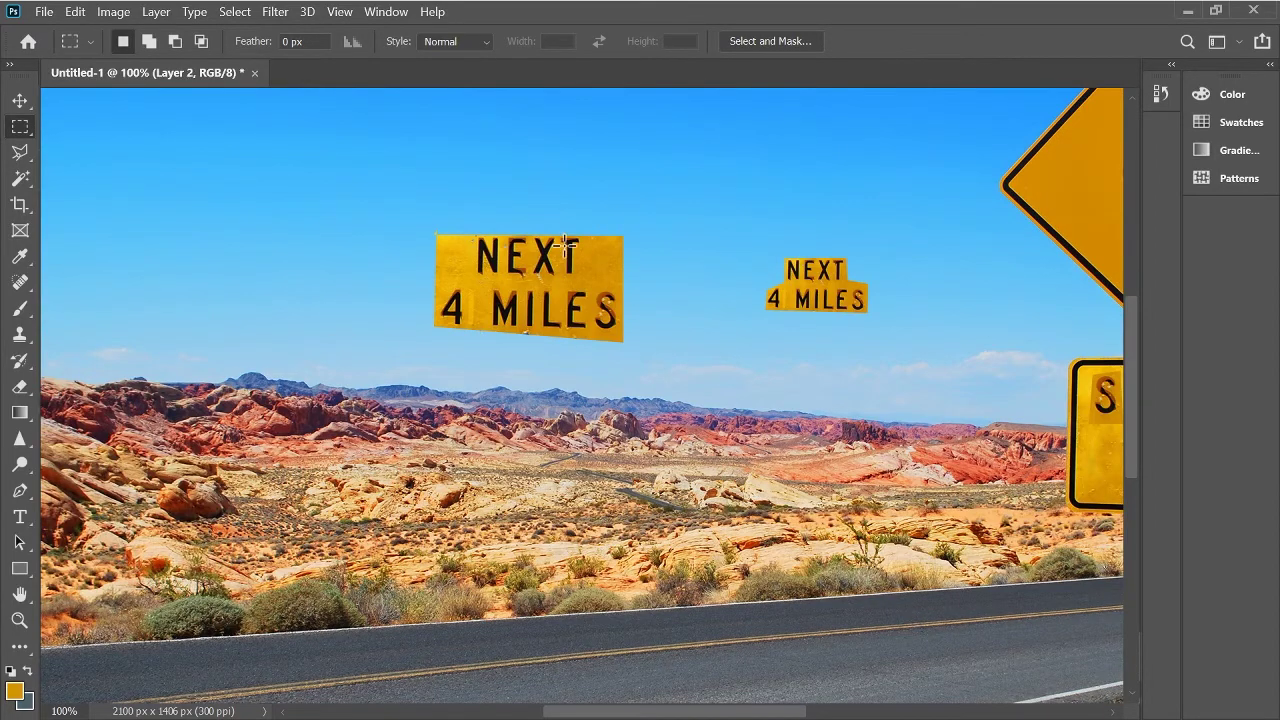
key("v")
scroll(920, 366, "left", 1)
scroll(920, 366, "right", 9)
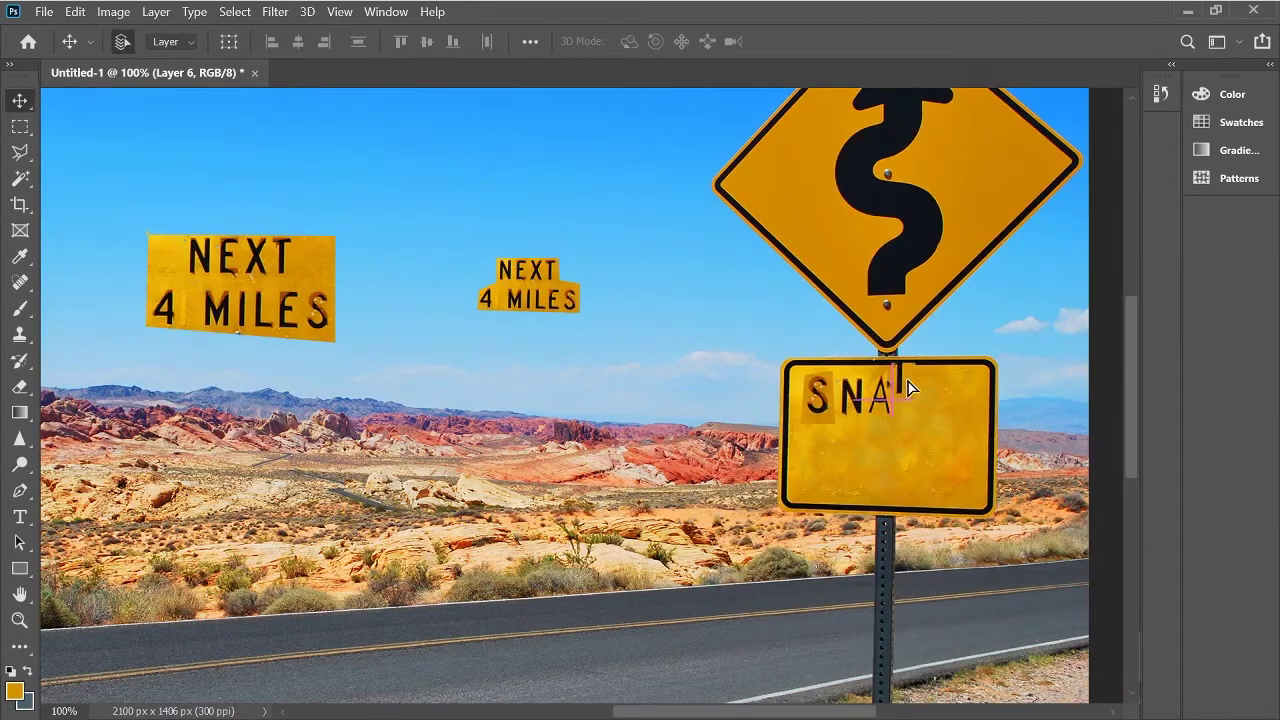
left_click_drag(886, 380, 912, 409)
Step: Merge the bar into the letter layer, duplicate it, and place the copy beside it
scroll(912, 409, "up", 3)
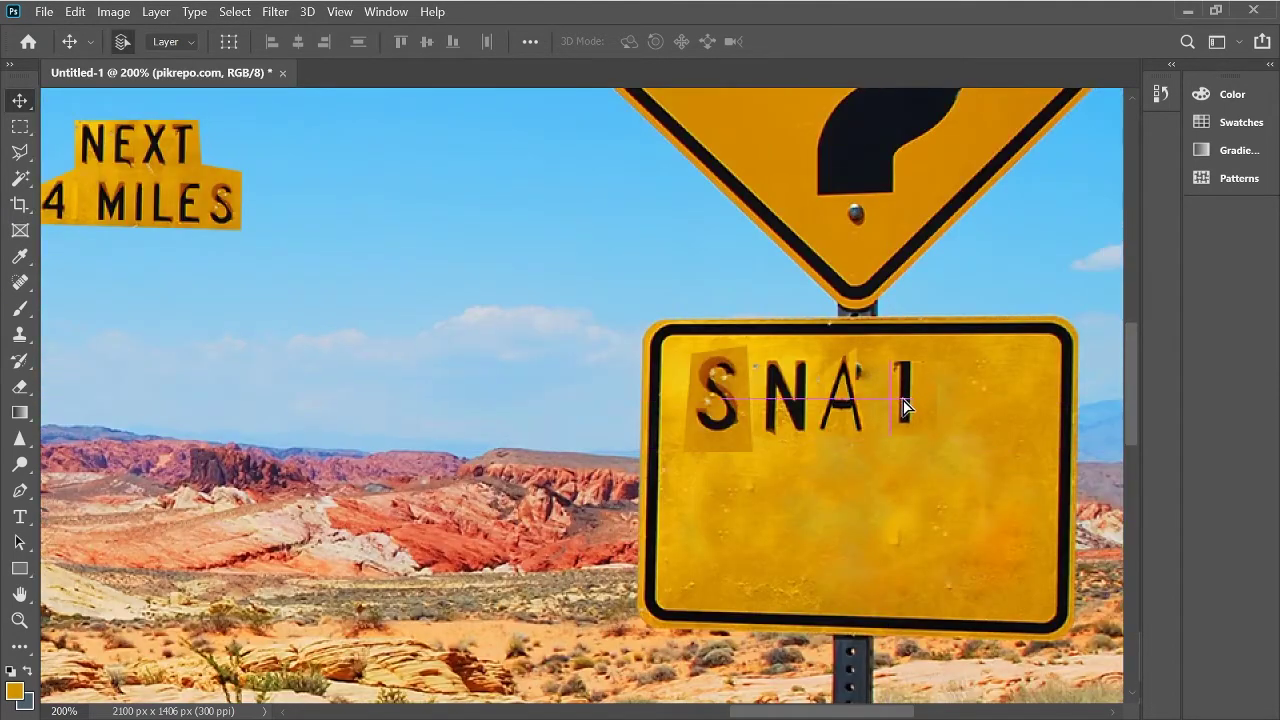
key("ctrl+e")
key("m")
left_click_drag(966, 464, 872, 342)
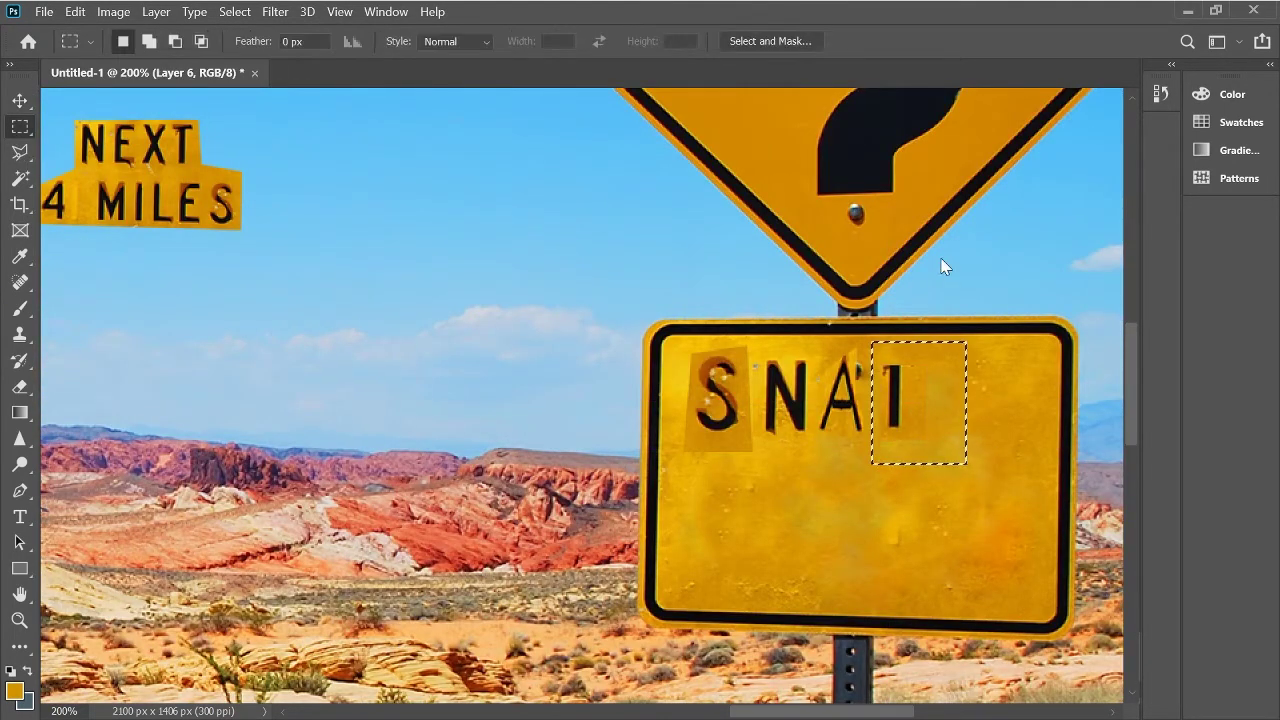
key("ctrl+t")
key("Return")
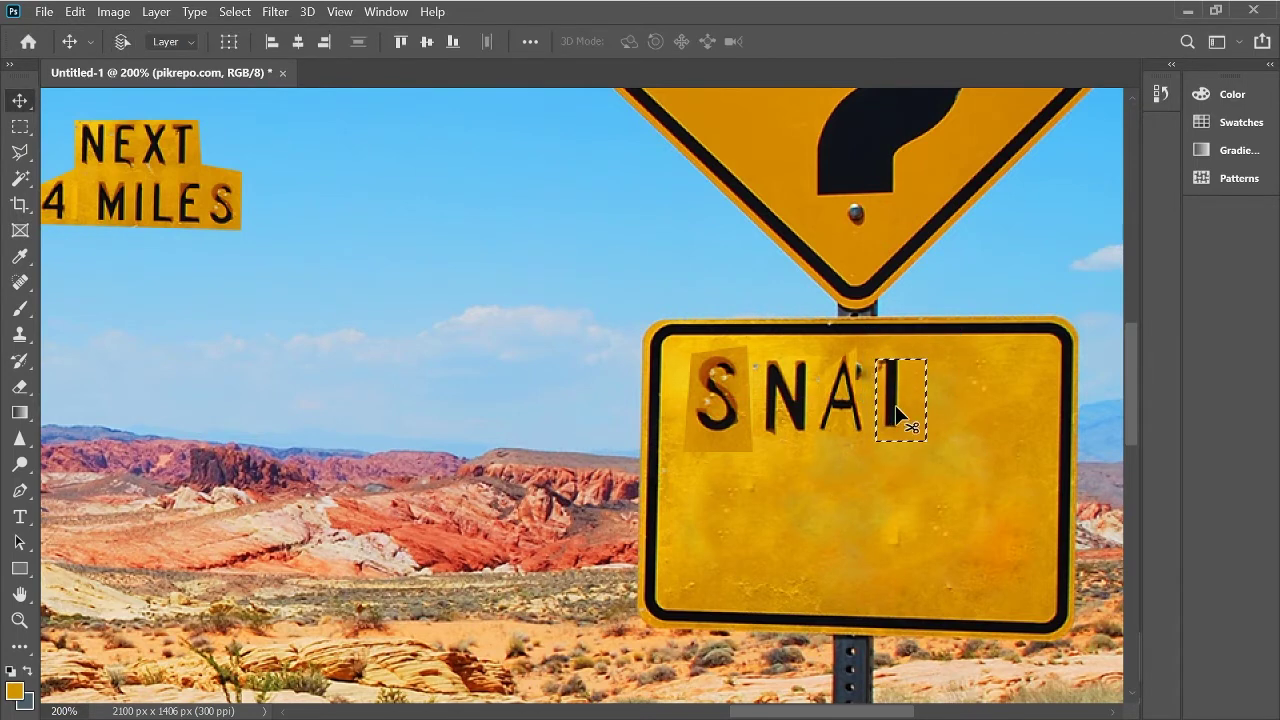
key("ctrl+j")
left_click_drag(943, 420, 920, 417)
key("ctrl+z")
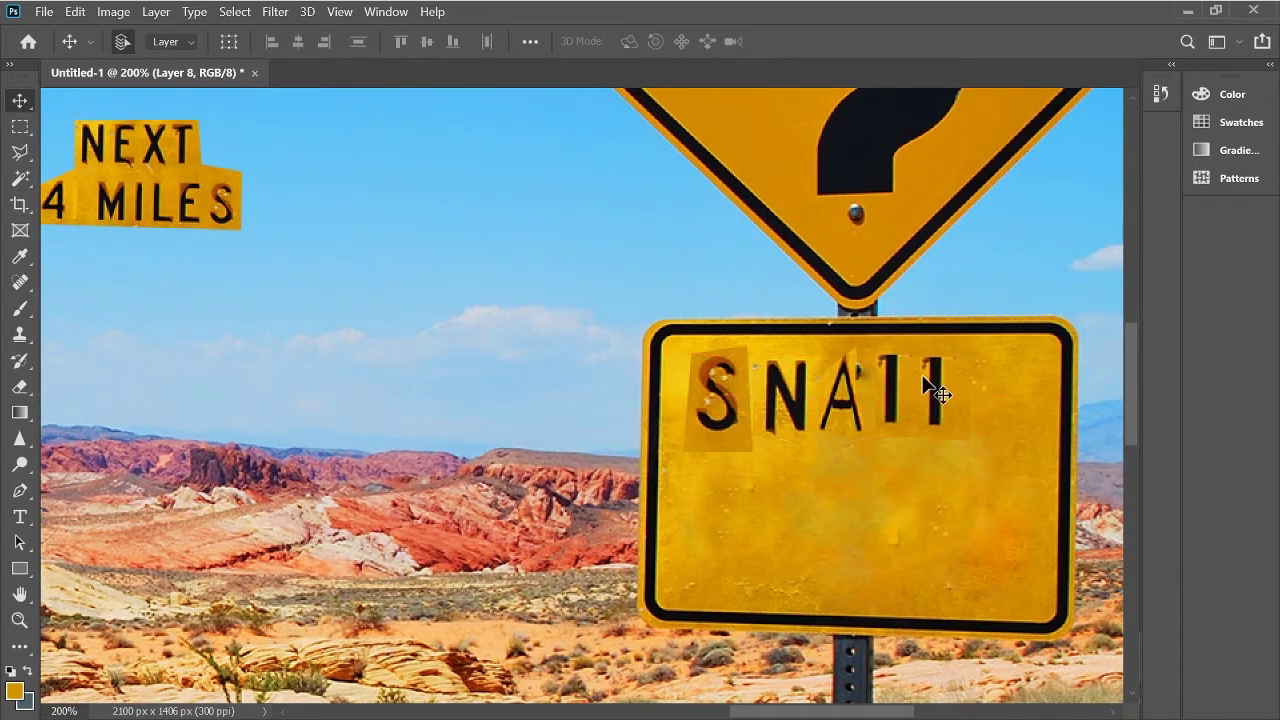
Step: Tilt the second bar diagonally and set it against the upright, forming a Y
key("m")
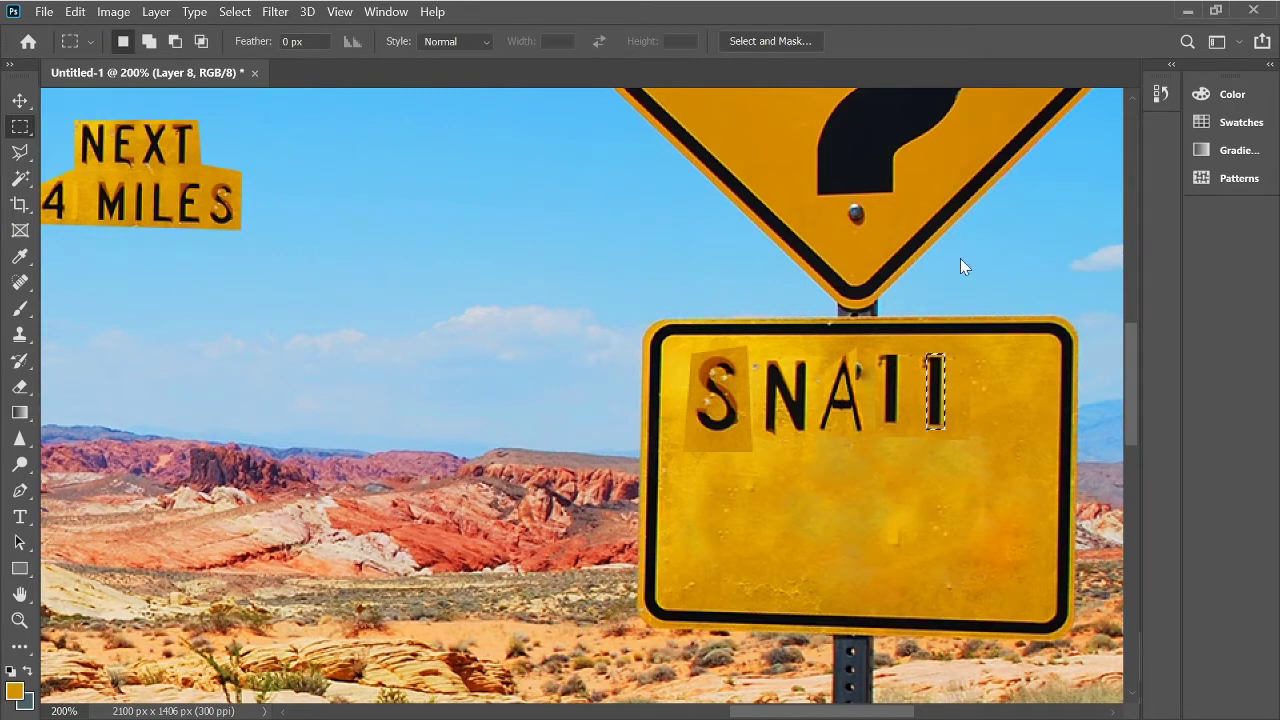
key("ctrl+t")
mouse_move(940, 350)
left_mouse_down()
mouse_move(955, 330)
mouse_move(925, 350)
left_mouse_up()
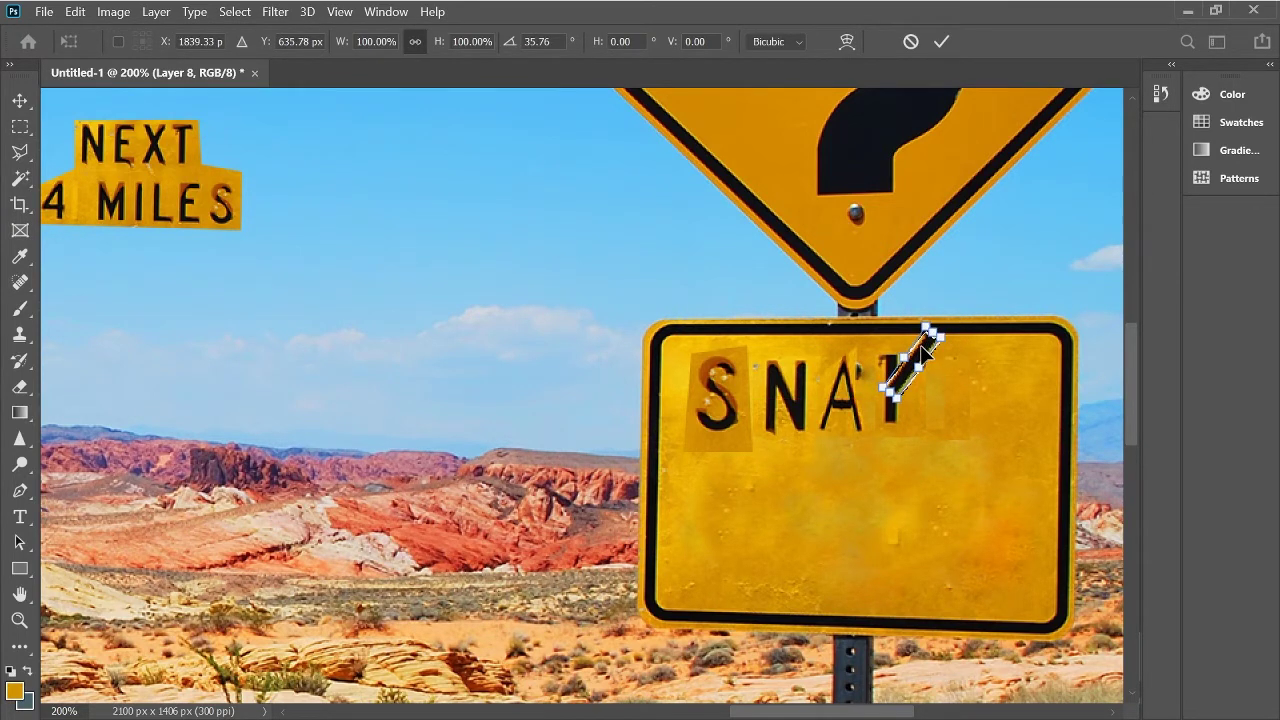
key("Return")
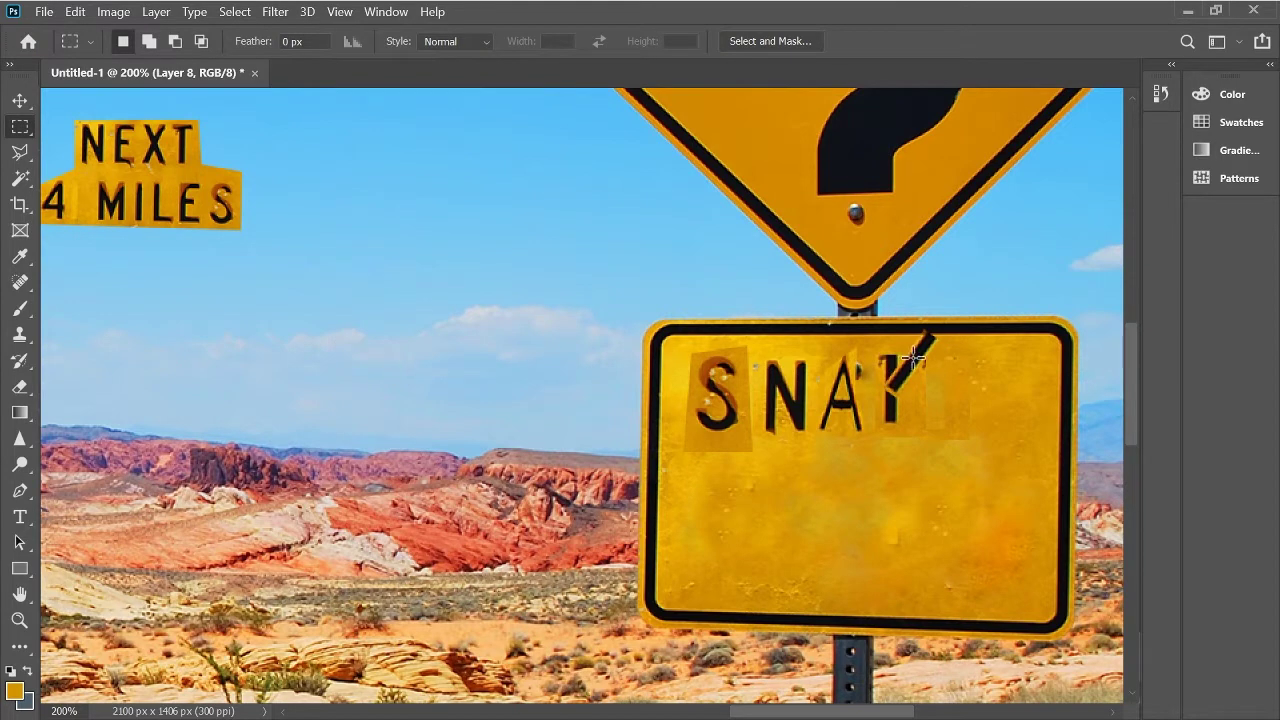
left_click_drag(947, 398, 871, 311)
key("ctrl+t")
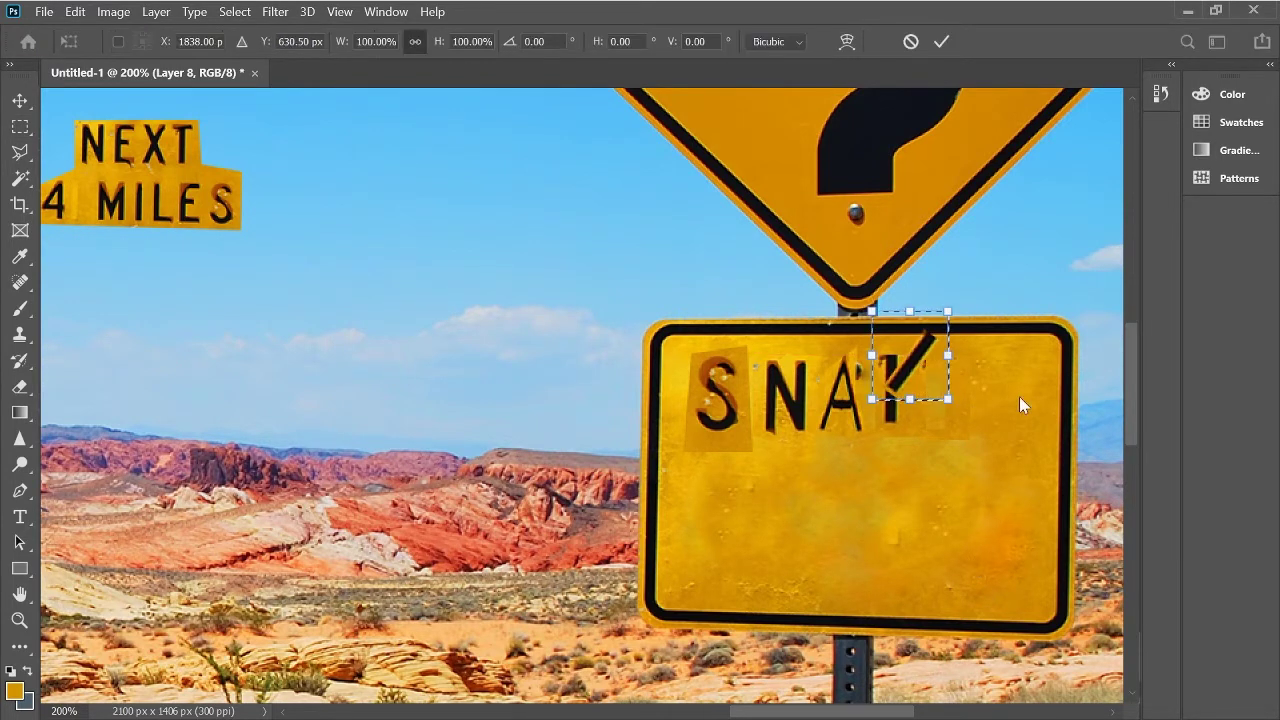
left_click_drag(950, 318, 955, 345)
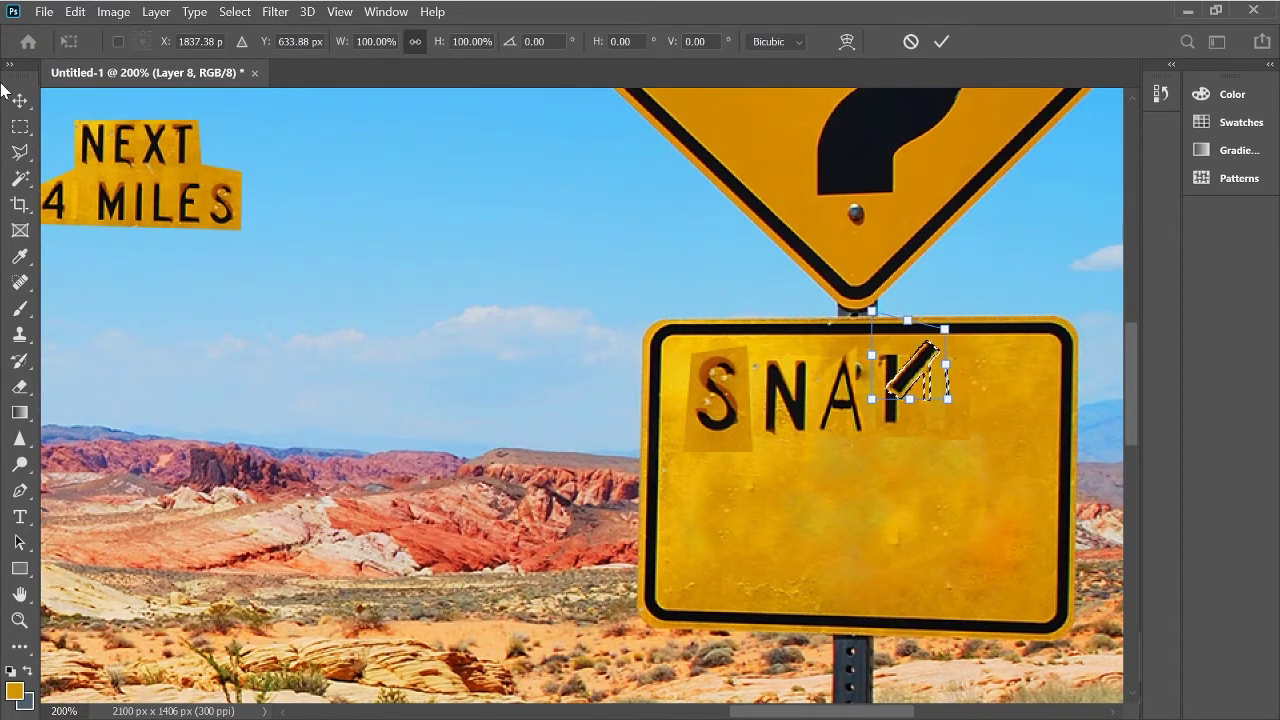
key("Return")
Step: Deselect, erase stray edges around the bars, and set black as the paint colour
key("ctrl+d")
left_click(19, 308)
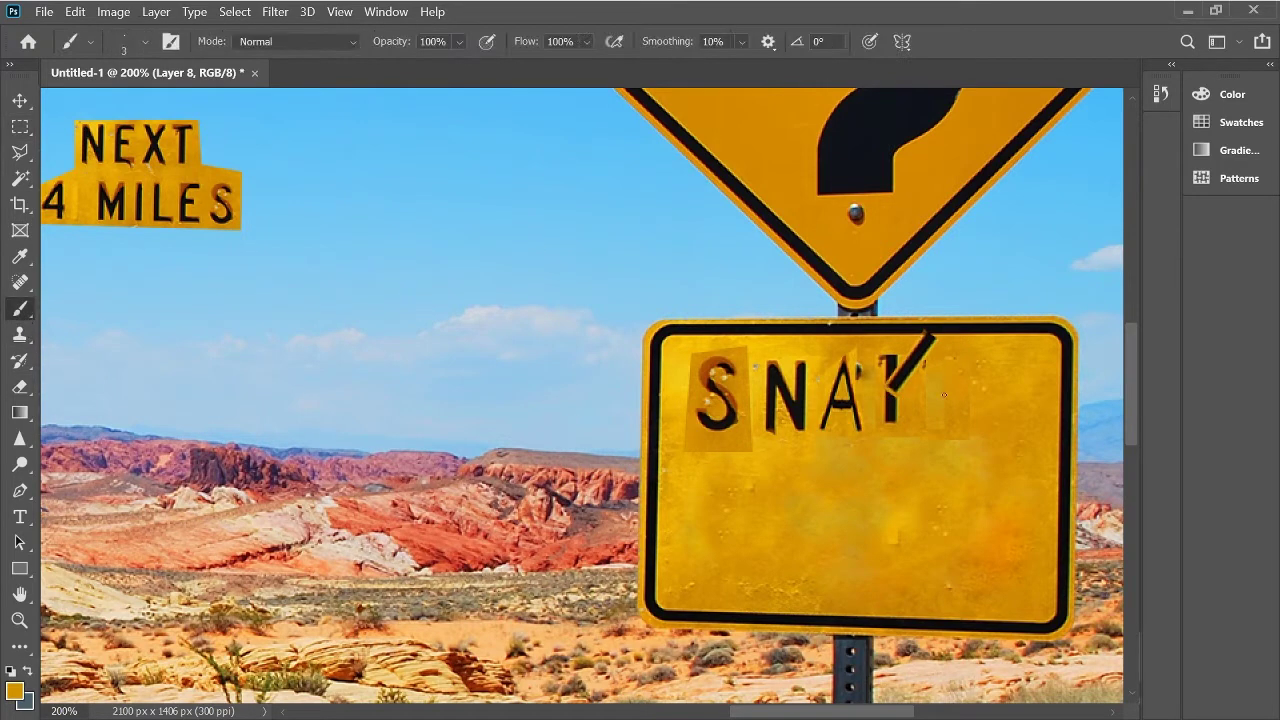
key("alt")
left_click(19, 386)
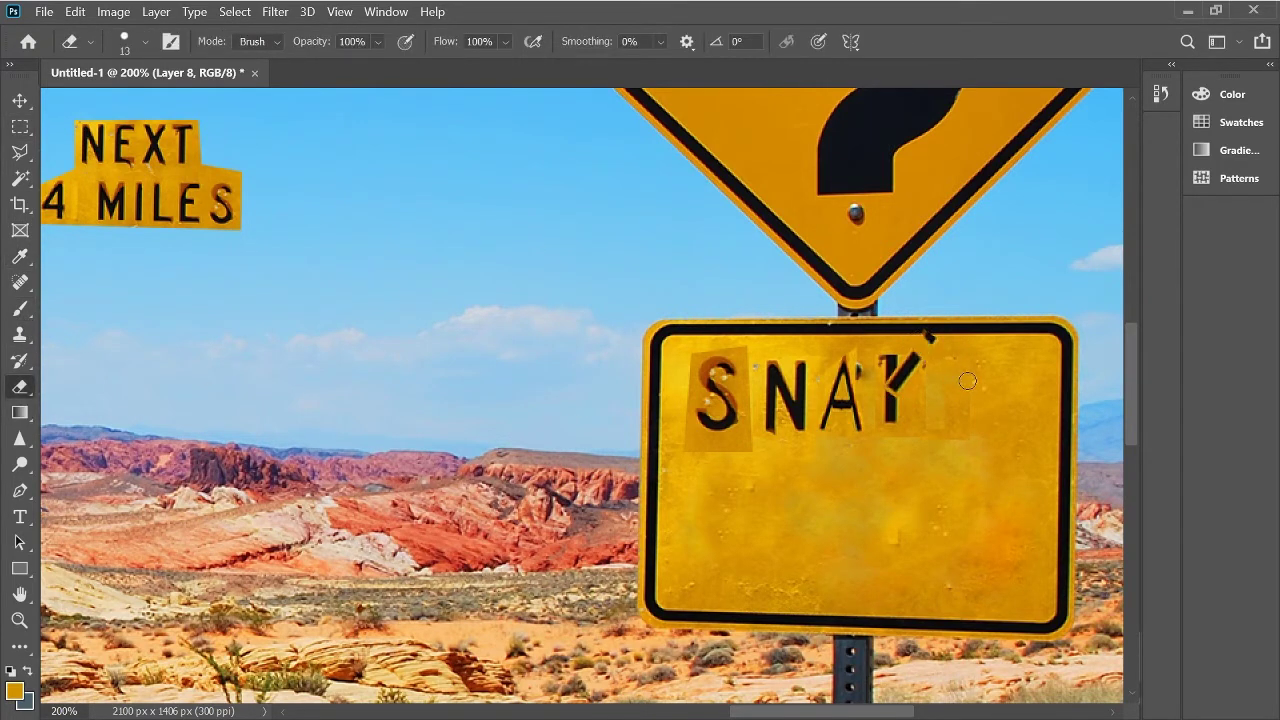
scroll(920, 412, "up", 2)
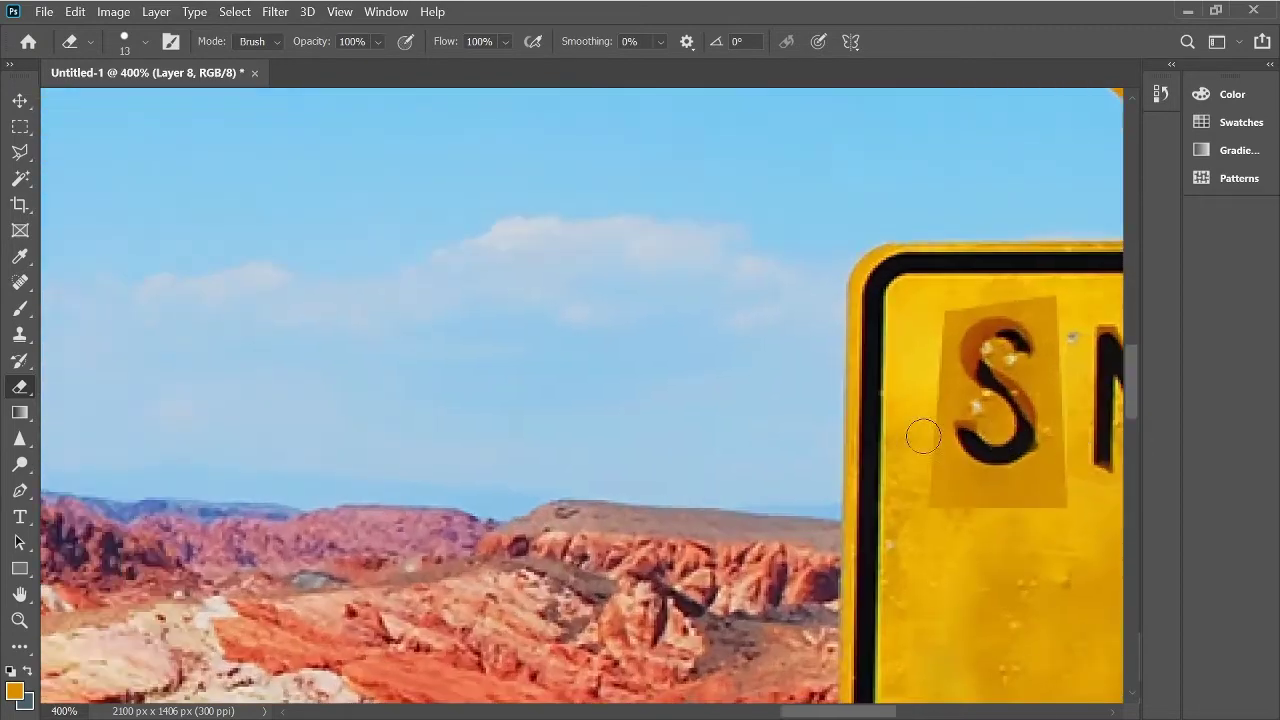
scroll(920, 412, "right", 5)
key("b")
left_click(808, 343, "alt")
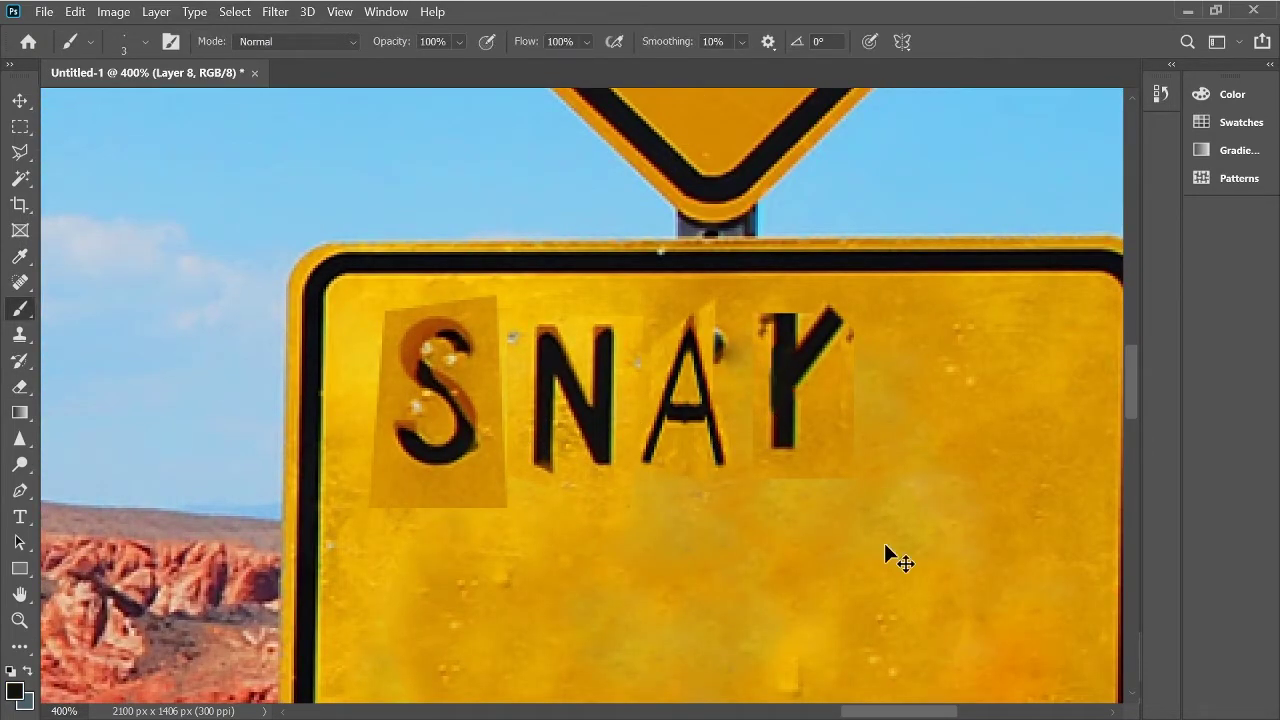
Step: Copy the Y's arm onto its own layer and flip it upside down beside the stem
key("l")
left_click(797, 385)
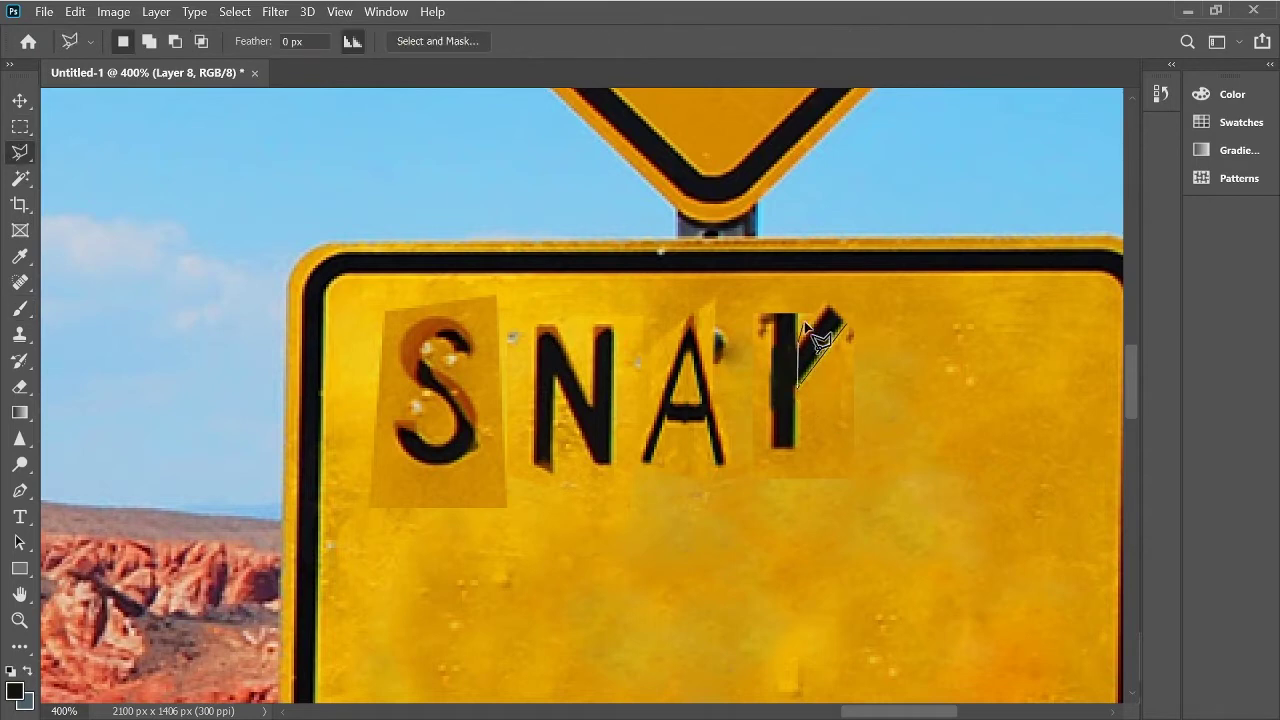
left_click(826, 307)
left_click(797, 385)
key("ctrl+j")
key("m")
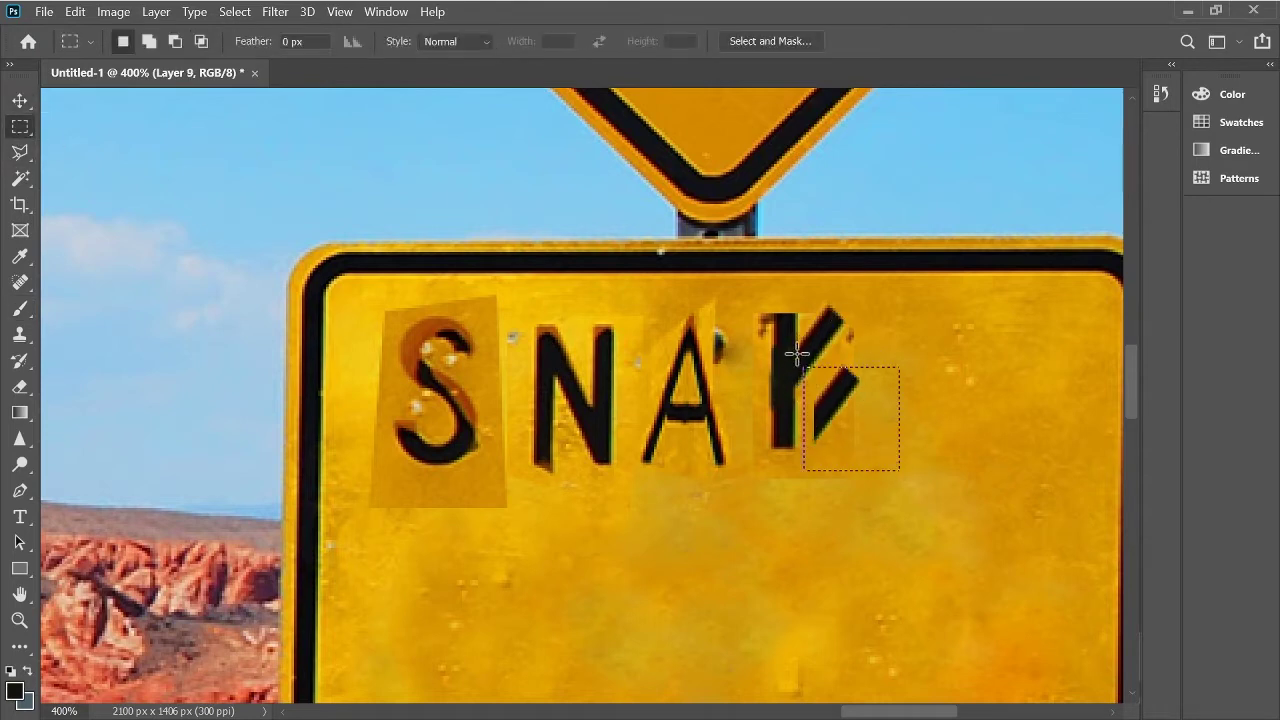
key("ctrl+t")
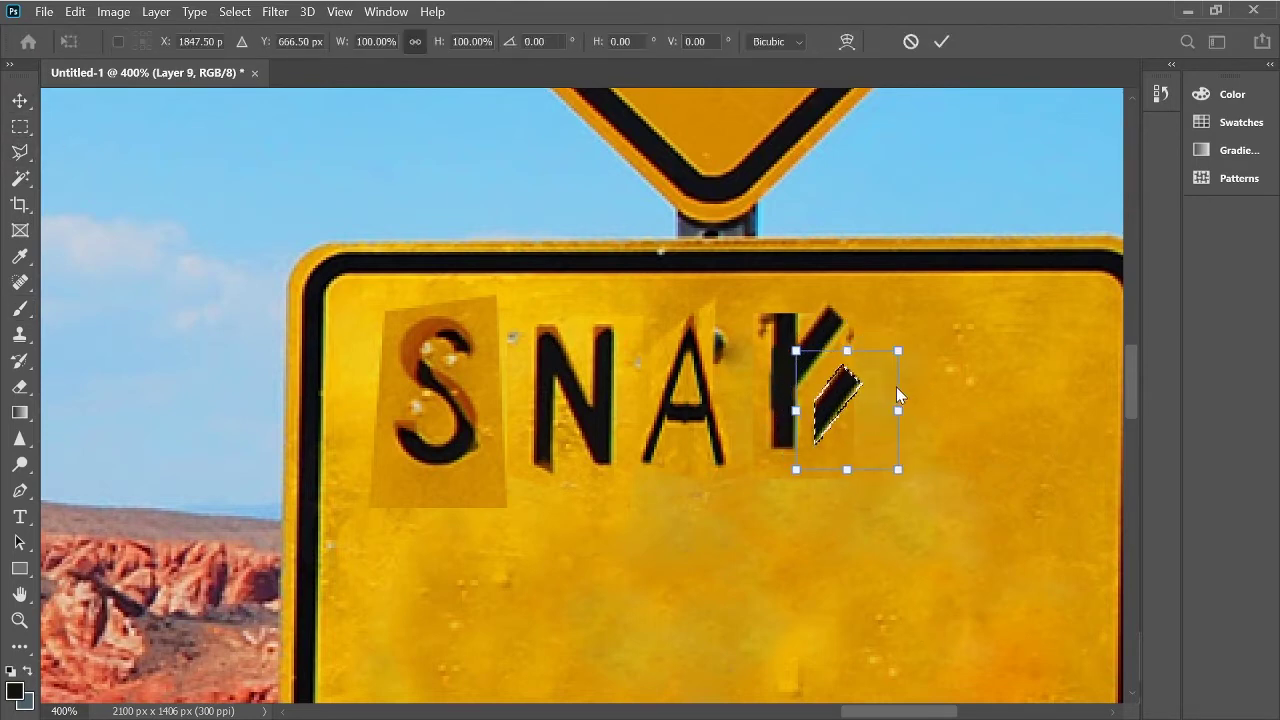
left_click_drag(840, 429, 824, 423)
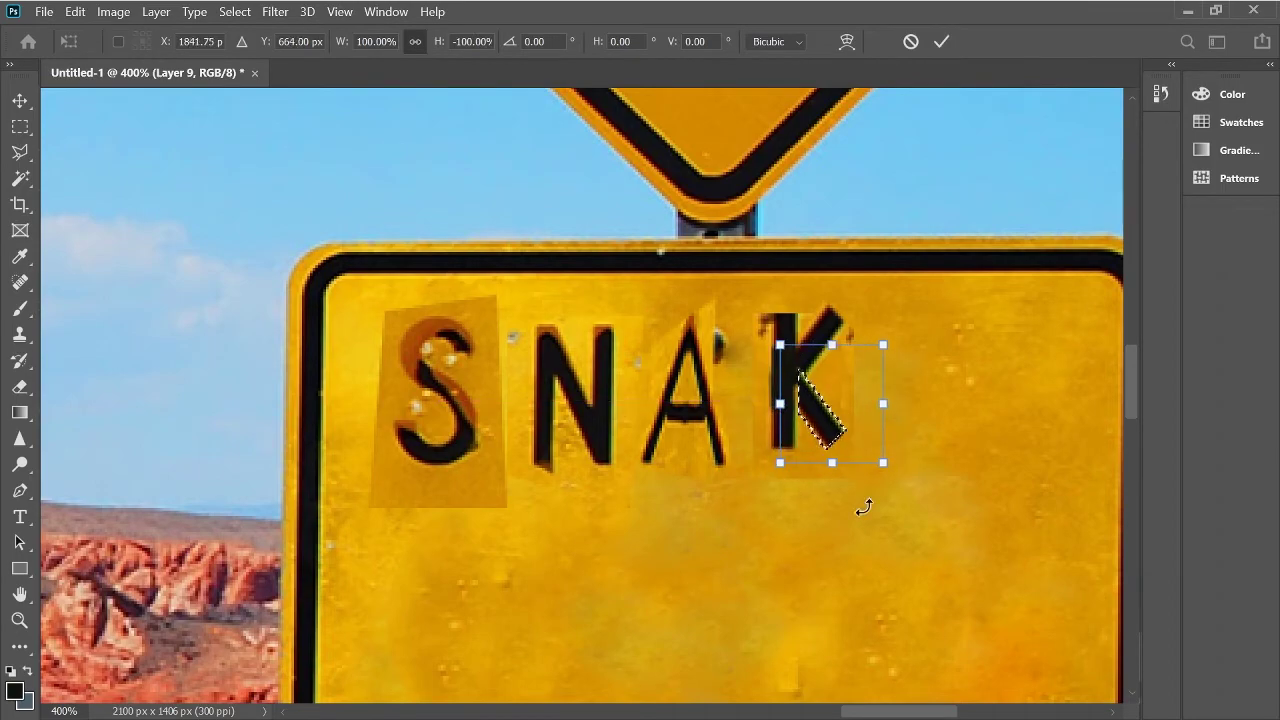
Step: Rotate and stretch the flipped arm into the K's lower leg meeting the stem
key("ctrl+minus")
key("ctrl+minus")
key("ctrl+minus")
key("ctrl+minus")
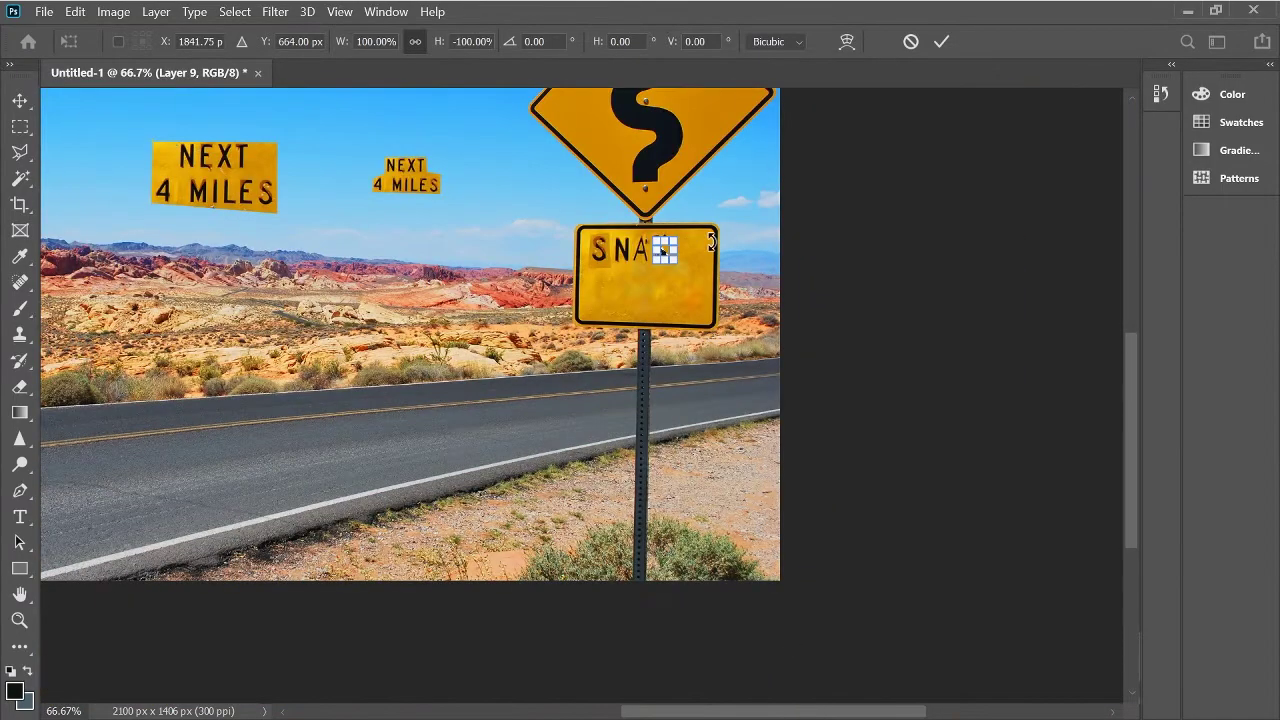
key("ctrl+plus")
key("ctrl+plus")
key("ctrl+plus")
key("ctrl+plus")
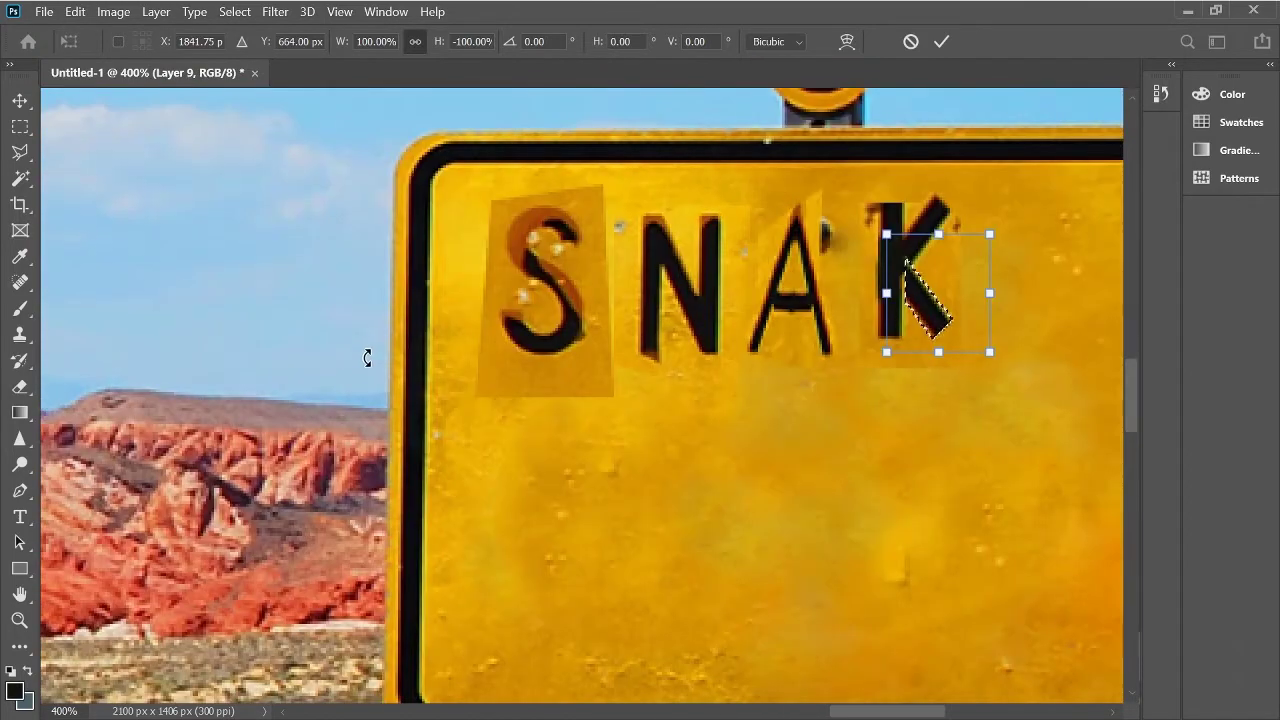
key("ctrl+plus")
key("ctrl+plus")
scroll(943, 372, "right", 5)
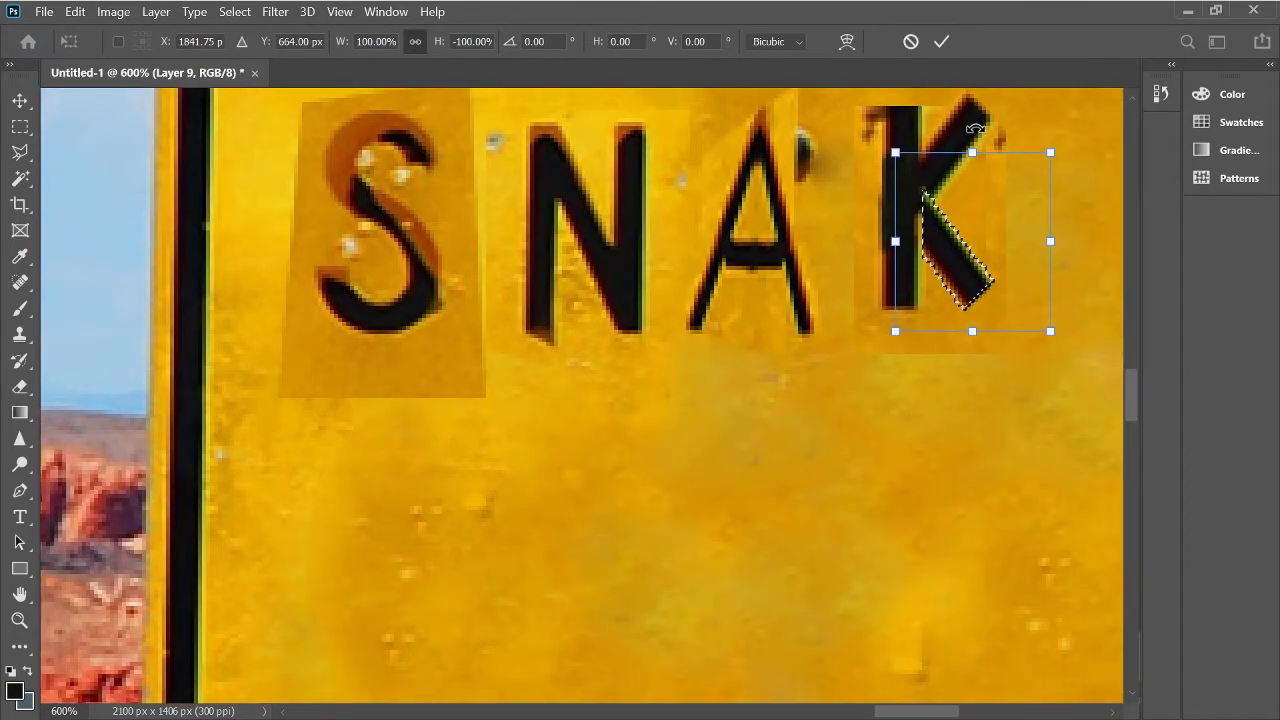
mouse_move(1048, 191)
left_mouse_down()
mouse_move(842, 295)
mouse_move(809, 240)
left_mouse_up()
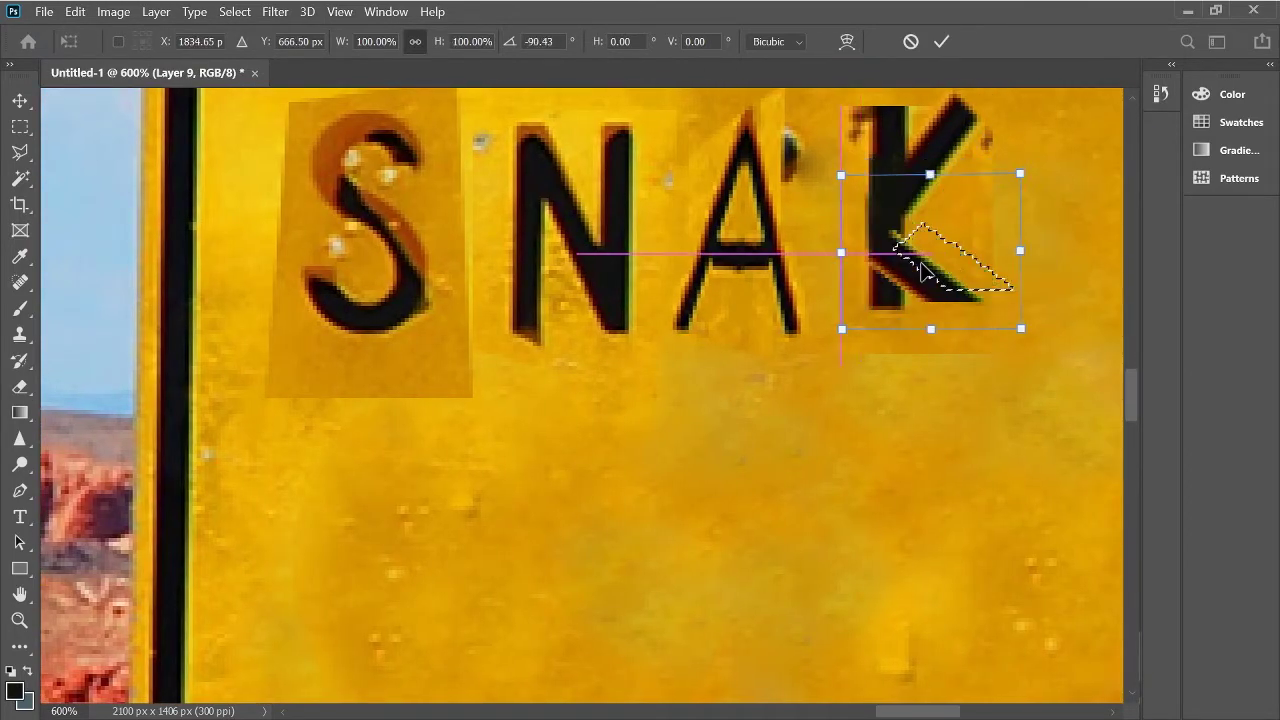
left_click_drag(951, 256, 937, 287)
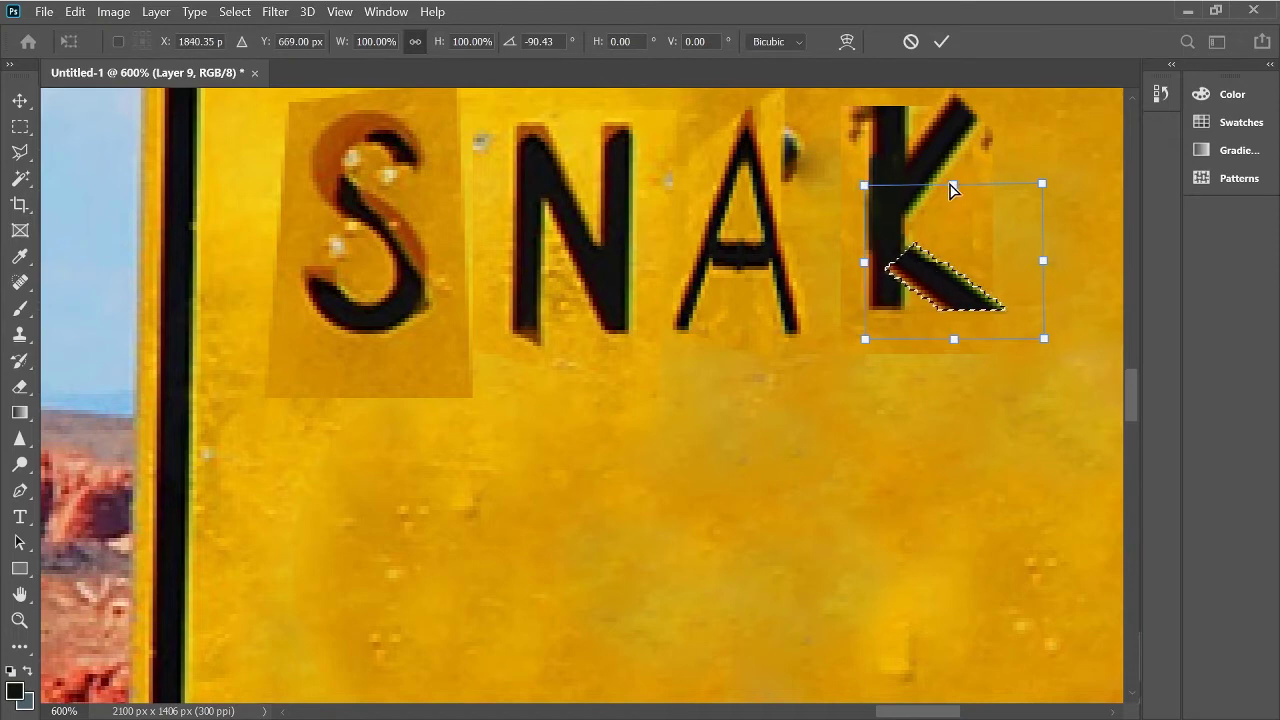
left_click_drag(949, 184, 930, 119)
Step: Commit the K's leg transform and clear the selection
key("Return")
key("ctrl+d")
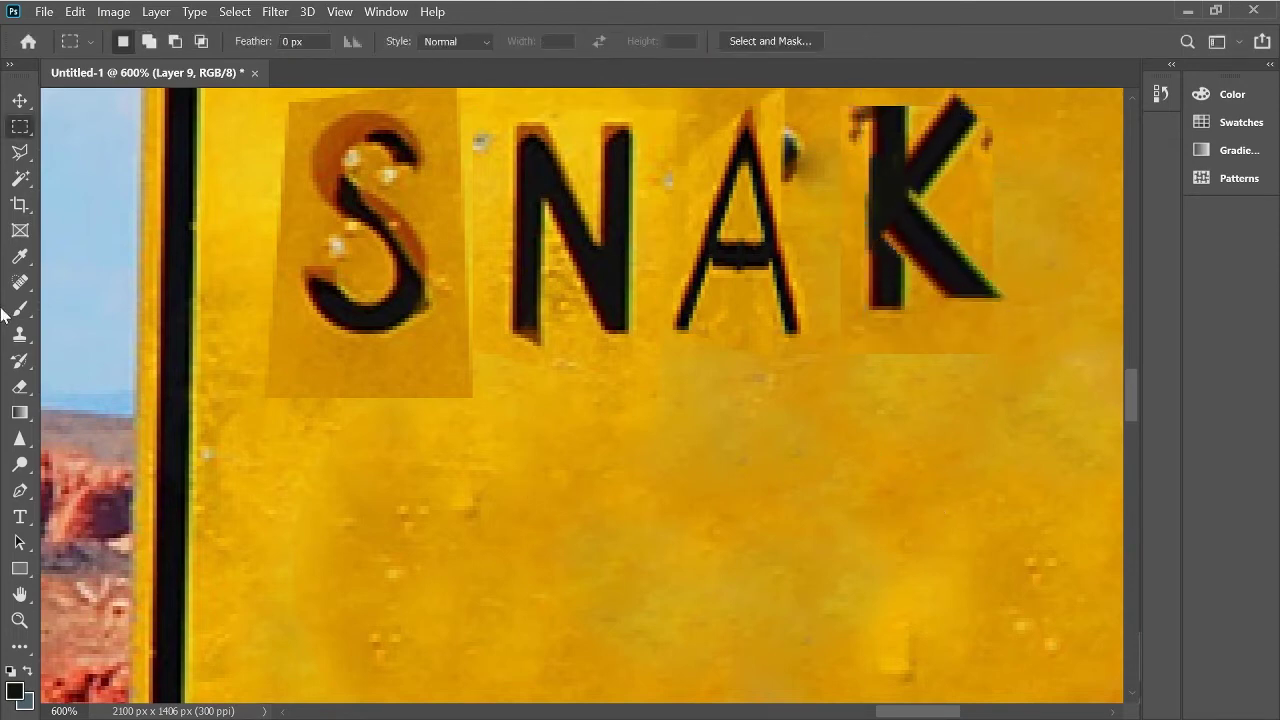
key("e")
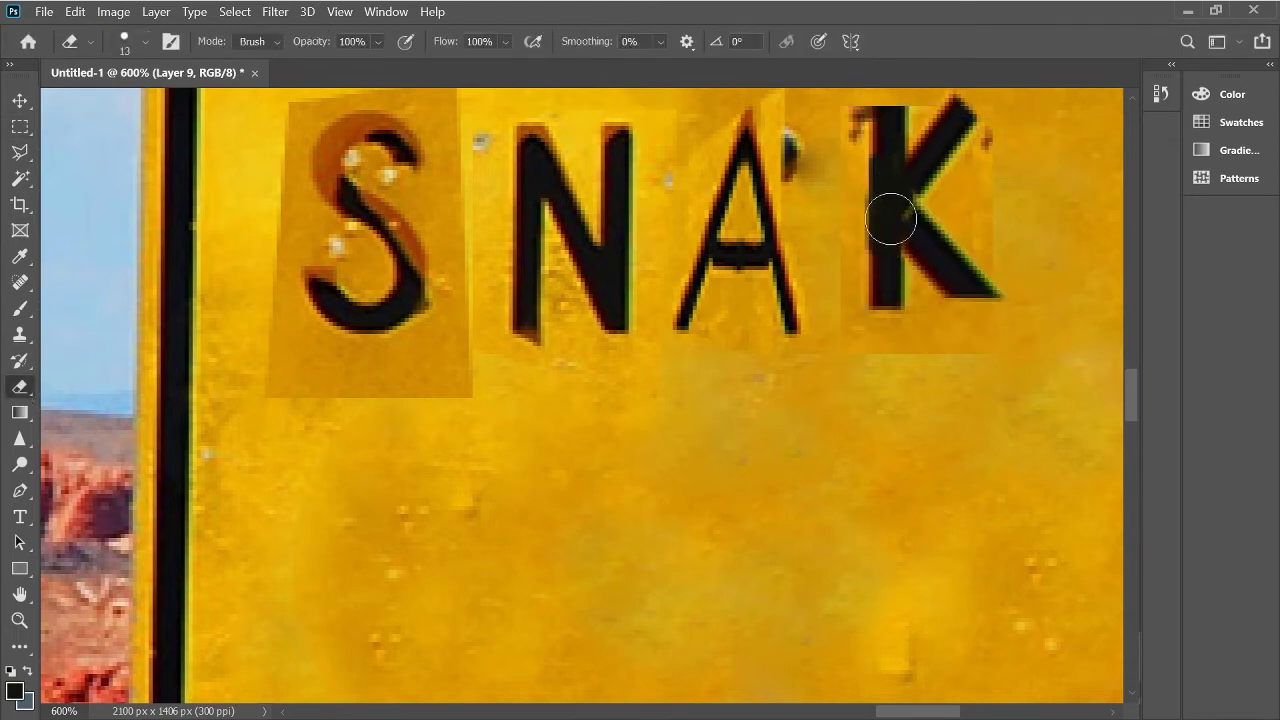
scroll(905, 305, "up", 1)
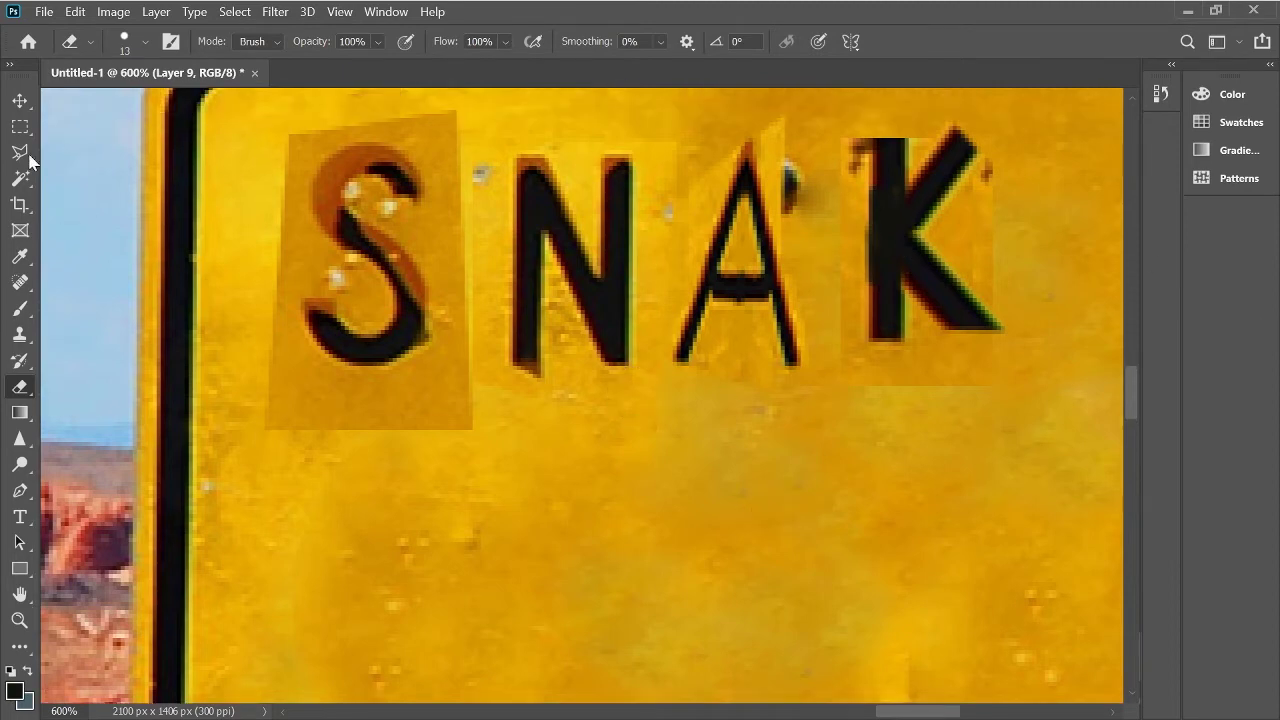
Step: Narrow the K horizontally with a marquee and Free Transform
key("v")
key("m")
mouse_move(808, 190)
left_mouse_down()
mouse_move(1020, 371)
mouse_move(1104, 377)
left_mouse_up()
key("ctrl+t")
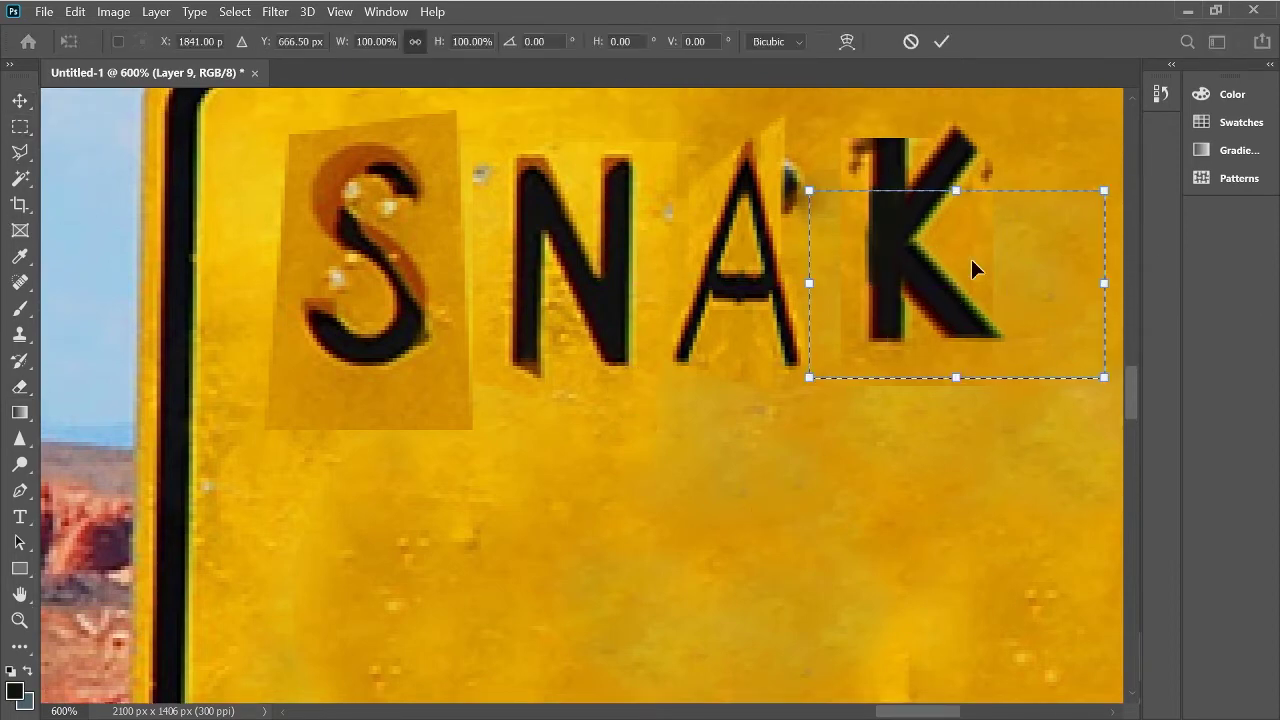
left_click_drag(1101, 287, 1066, 286)
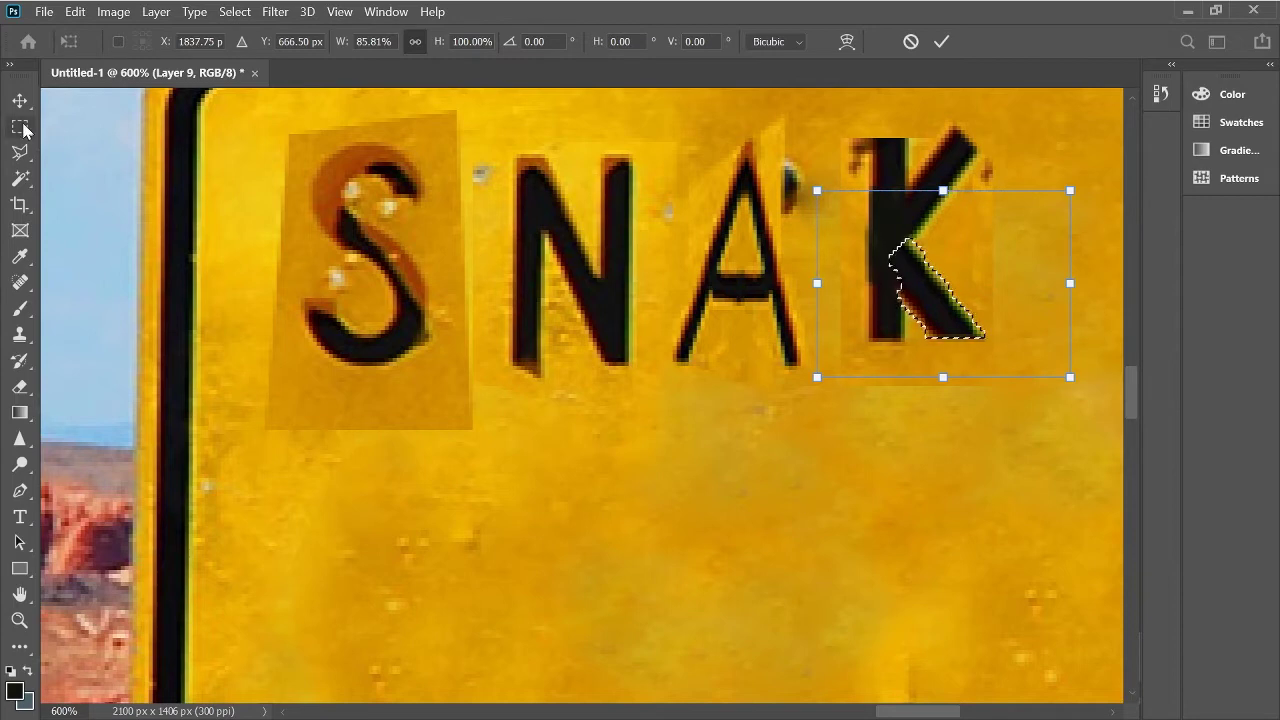
key("Return")
Step: Erase the tip of the K's upper arm
key("e")
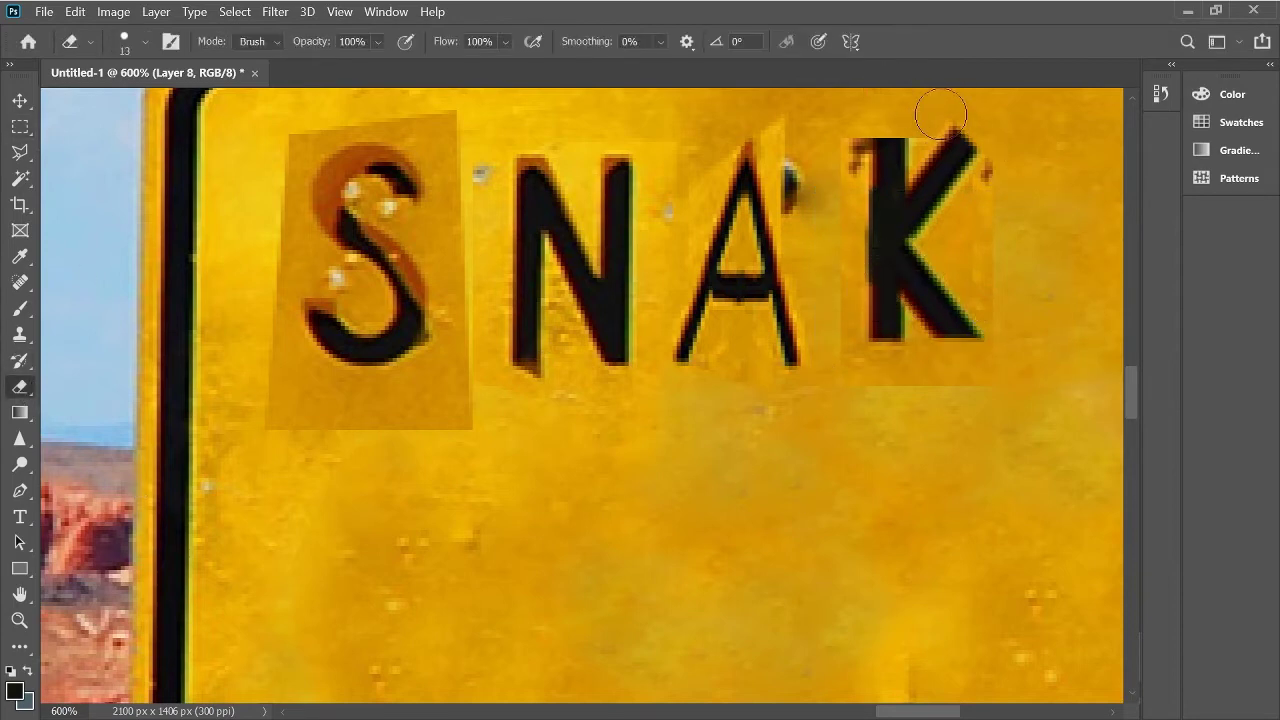
left_click_drag(940, 113, 994, 114)
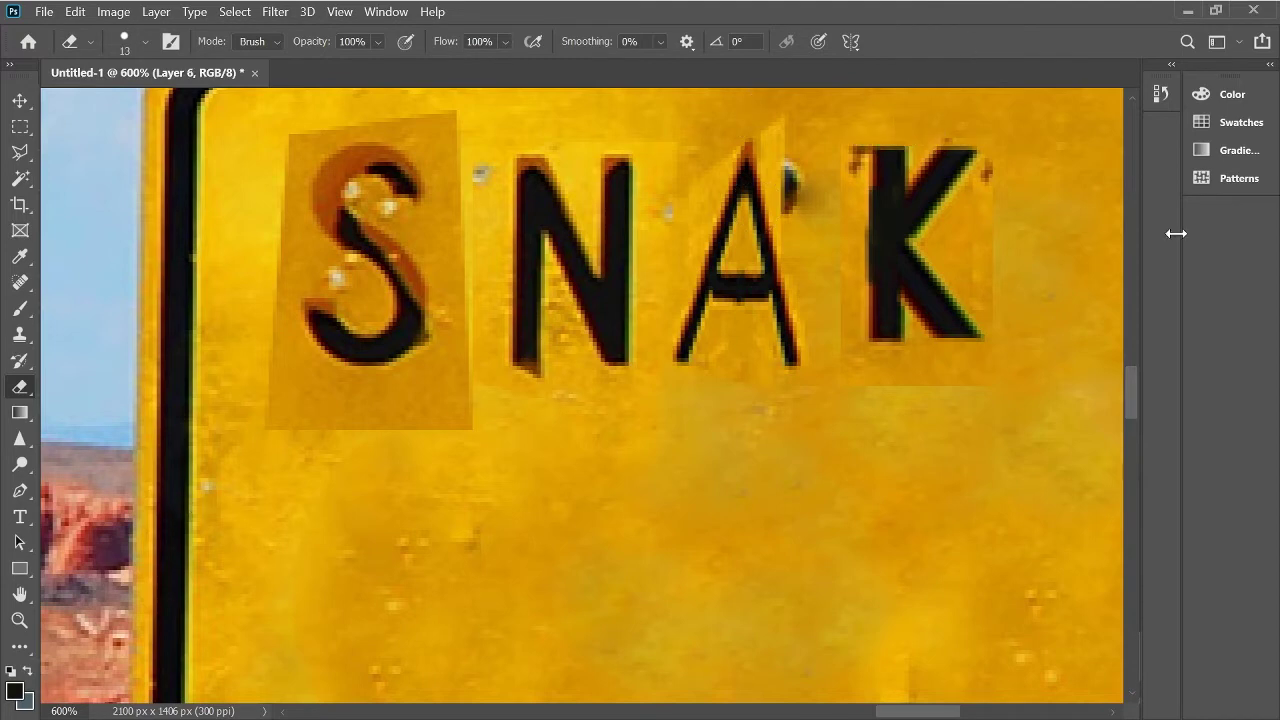
left_click_drag(162, 443, 178, 443)
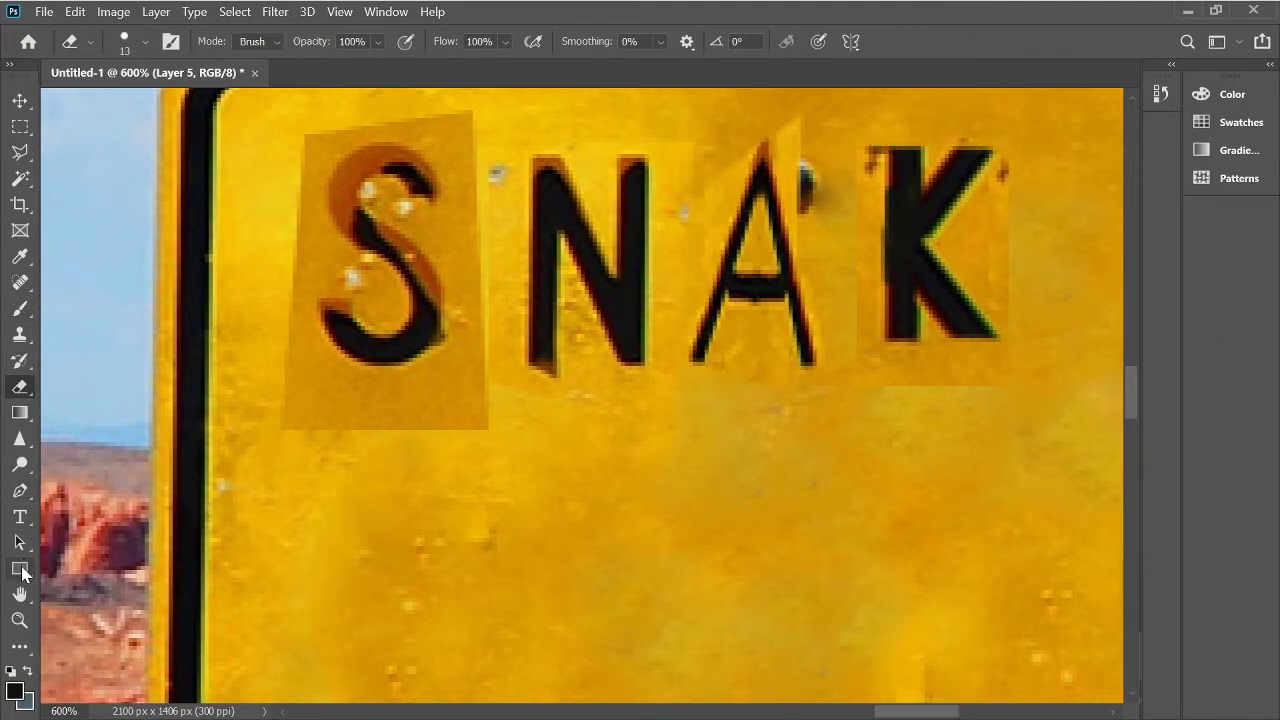
Step: Outline the A's left stroke with the Polygonal Lasso
key("l")
key("shift+l")
left_click(705, 360)
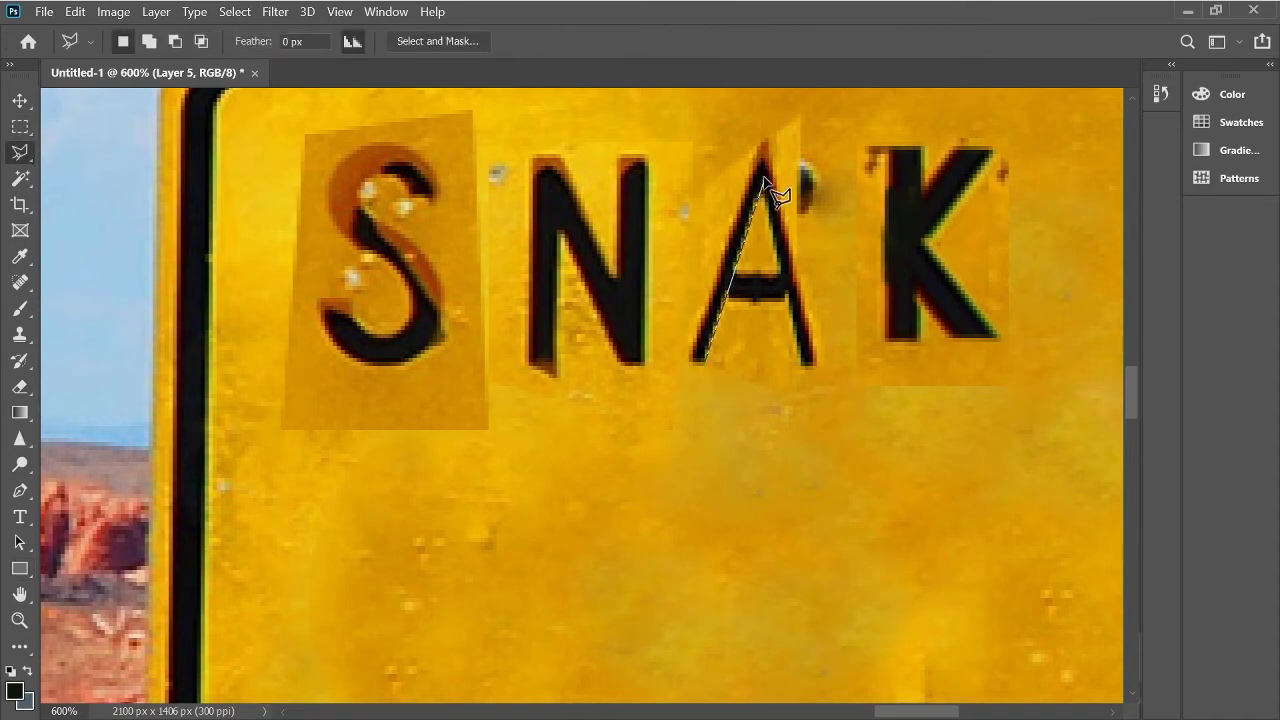
left_click(761, 196)
left_click(763, 145)
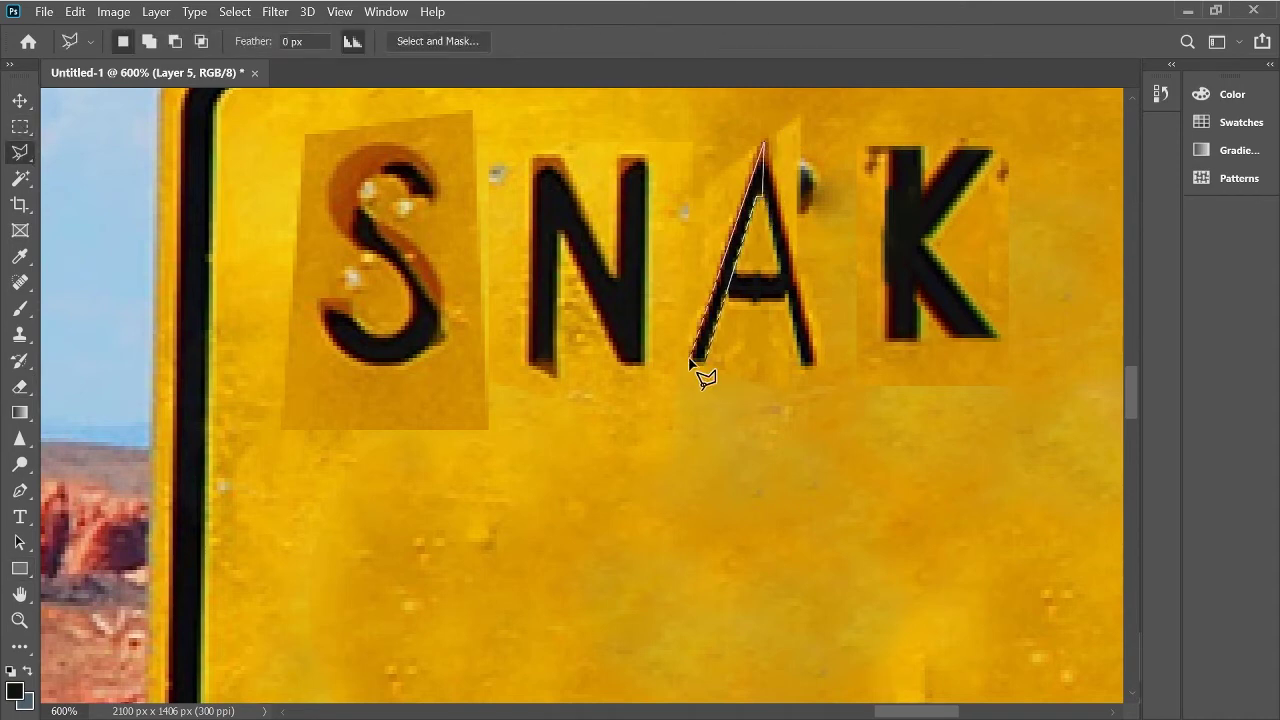
left_click(705, 360)
Step: Warp the A's left stroke into shape after undoing a trial skew
key("ctrl+t")
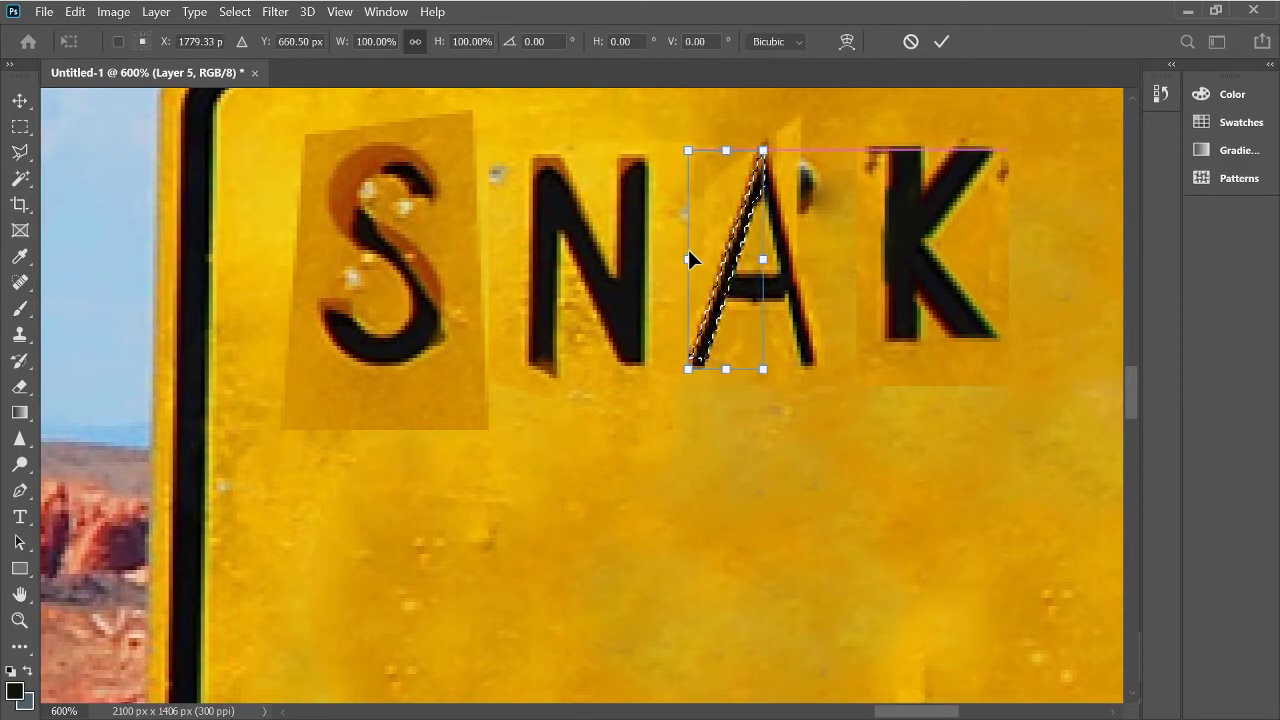
left_click_drag(689, 251, 697, 291)
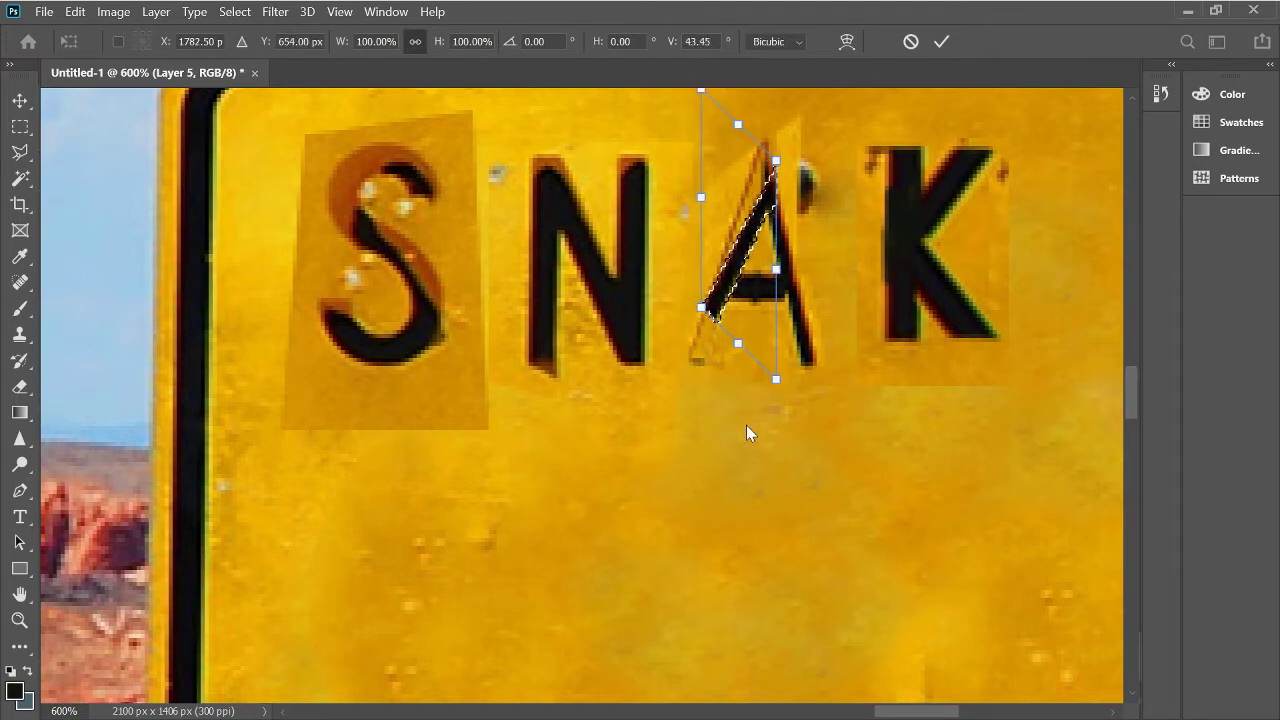
key("ctrl+z")
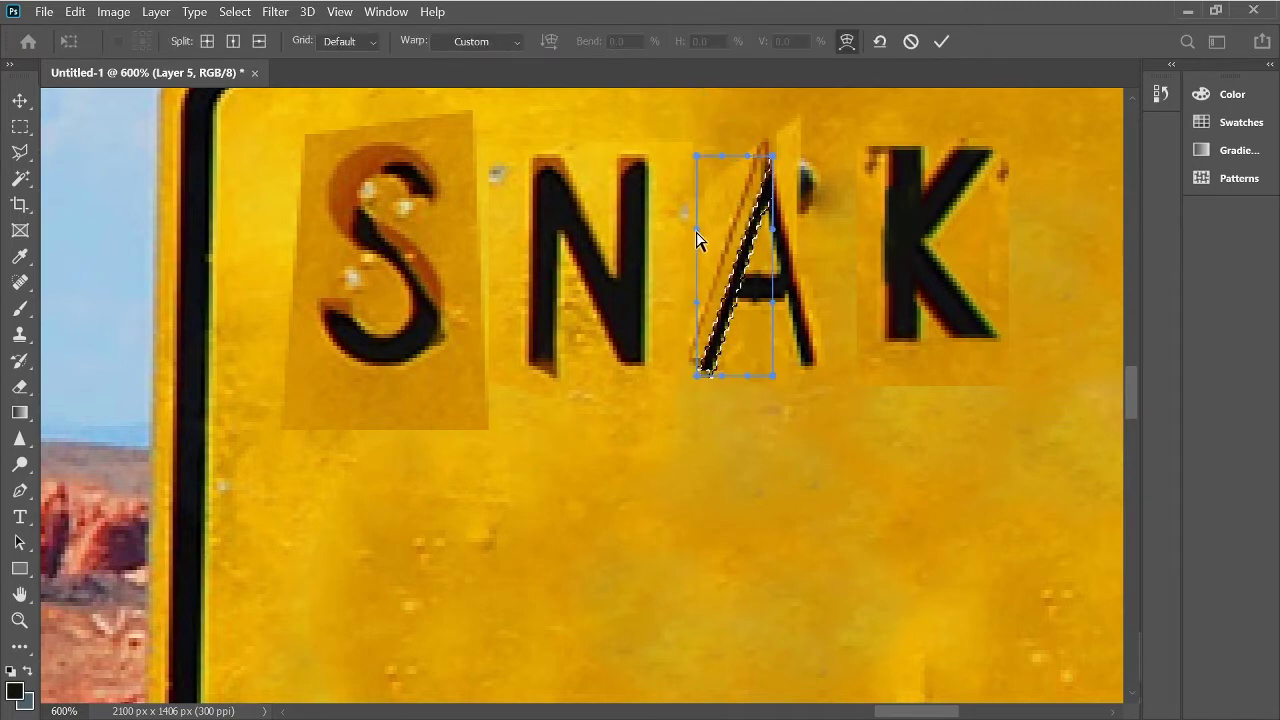
left_click_drag(697, 243, 678, 353)
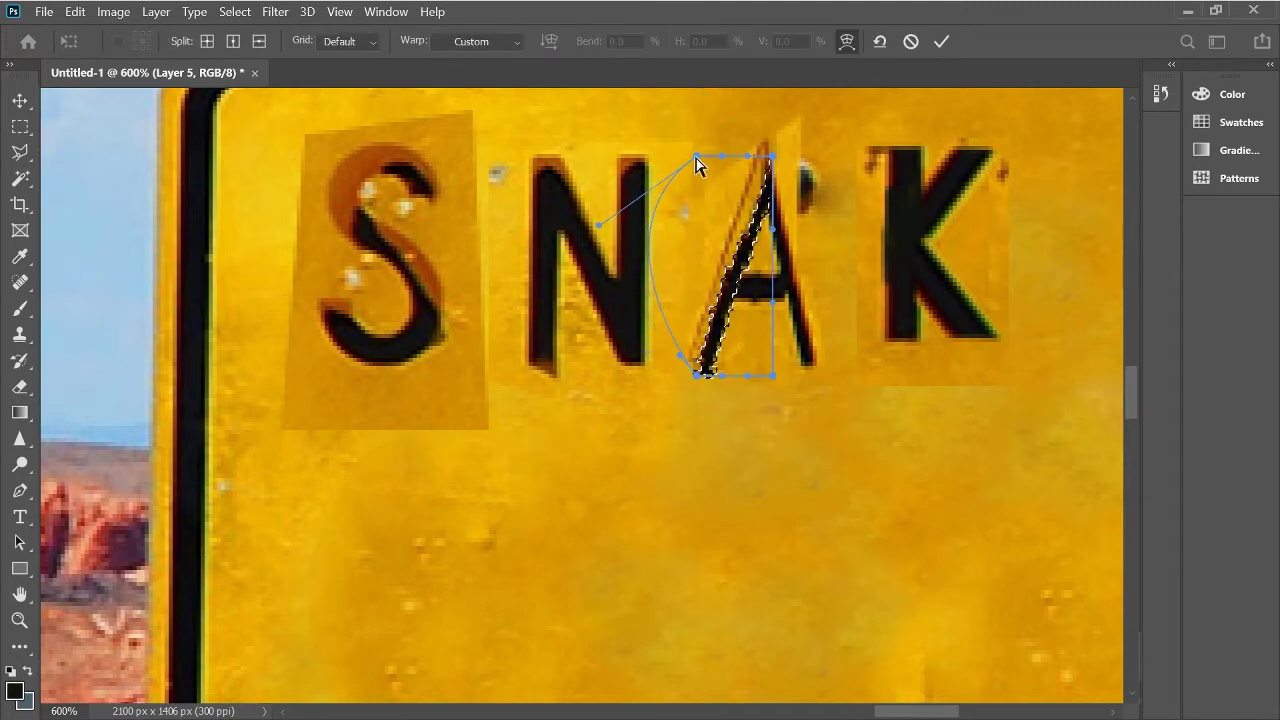
left_click_drag(696, 158, 668, 303)
key("Return")
Step: Scale the A's left stroke to about 104% with a slight tilt
key("ctrl+t")
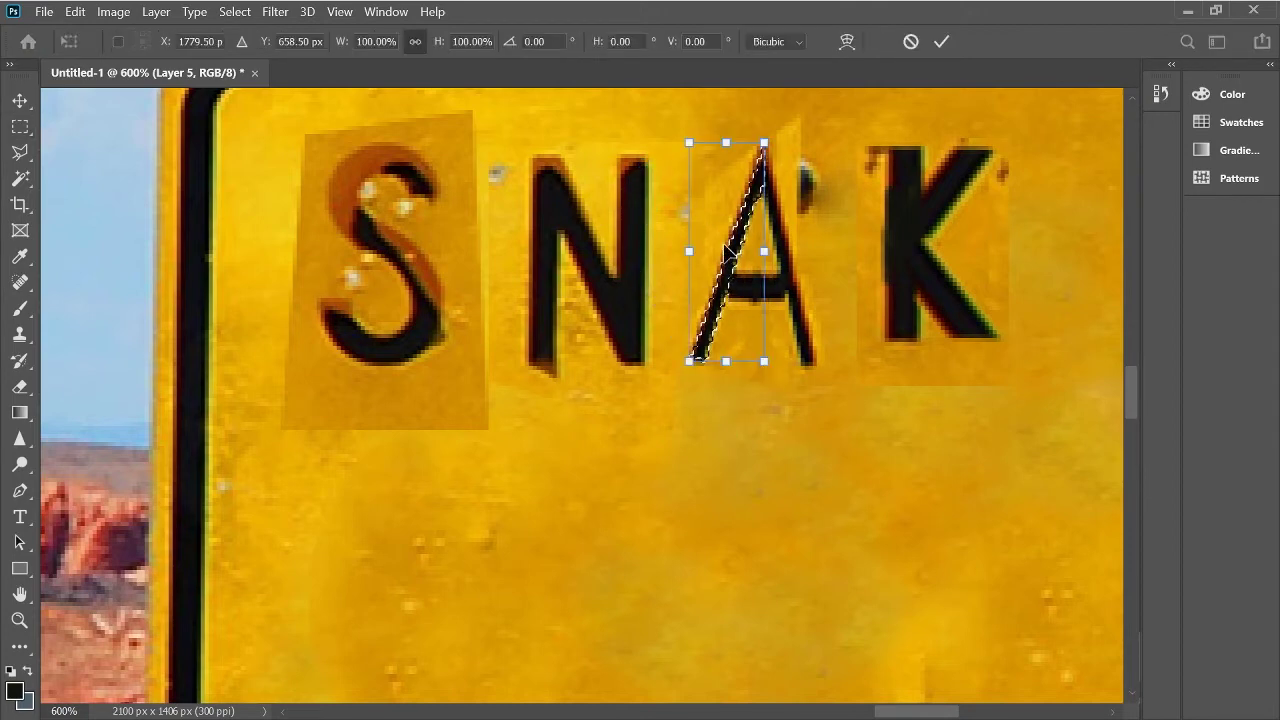
mouse_move(691, 249)
left_mouse_down()
mouse_move(608, 251)
mouse_move(688, 252)
left_mouse_up()
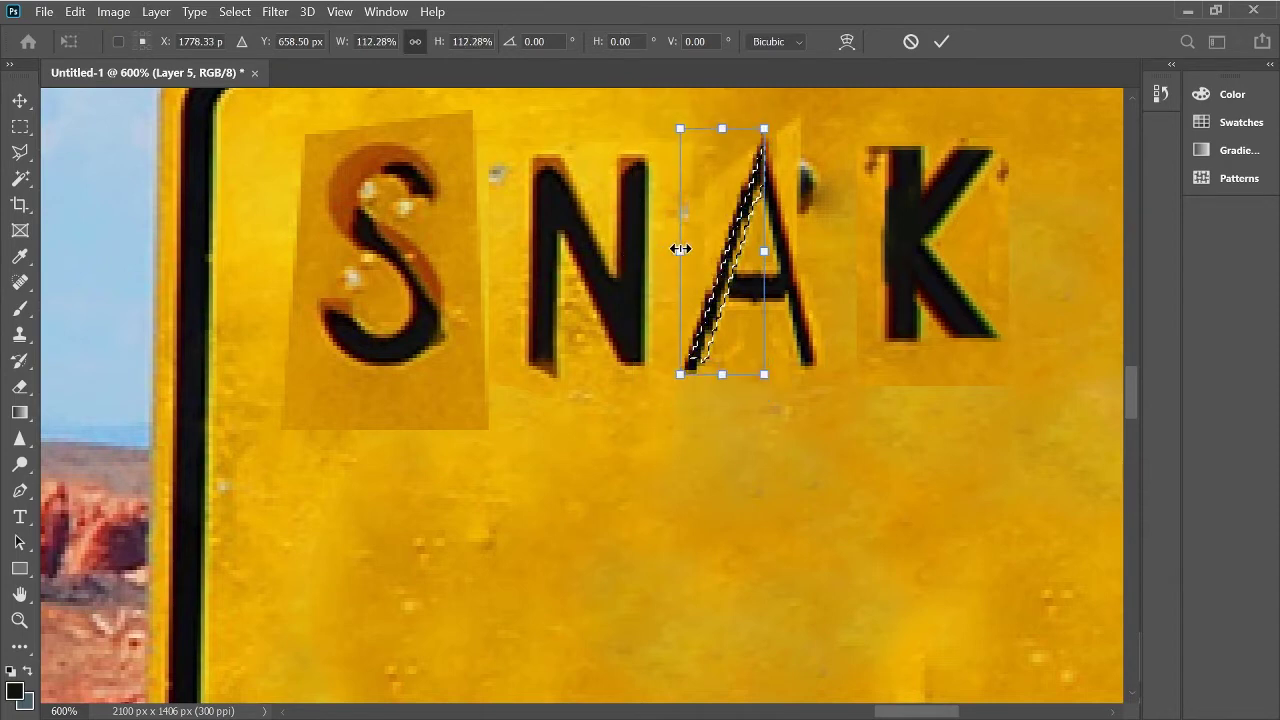
left_click_drag(686, 256, 683, 256)
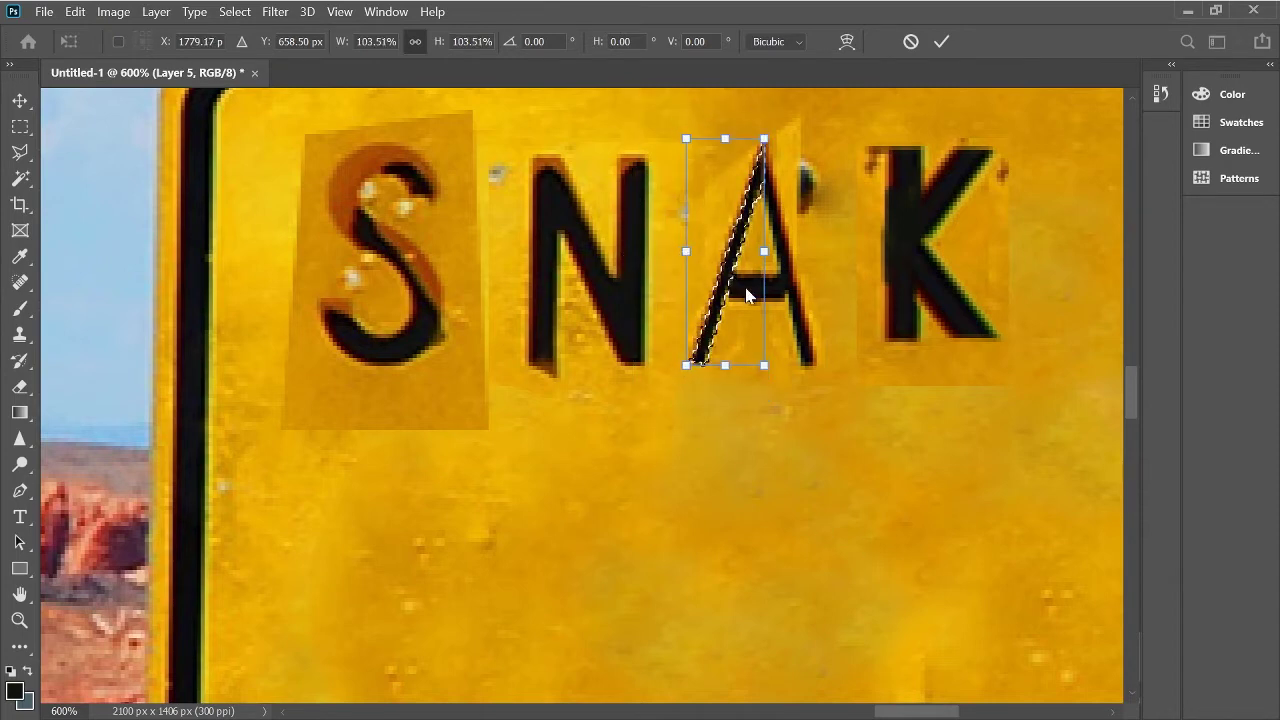
left_click_drag(686, 365, 686, 422)
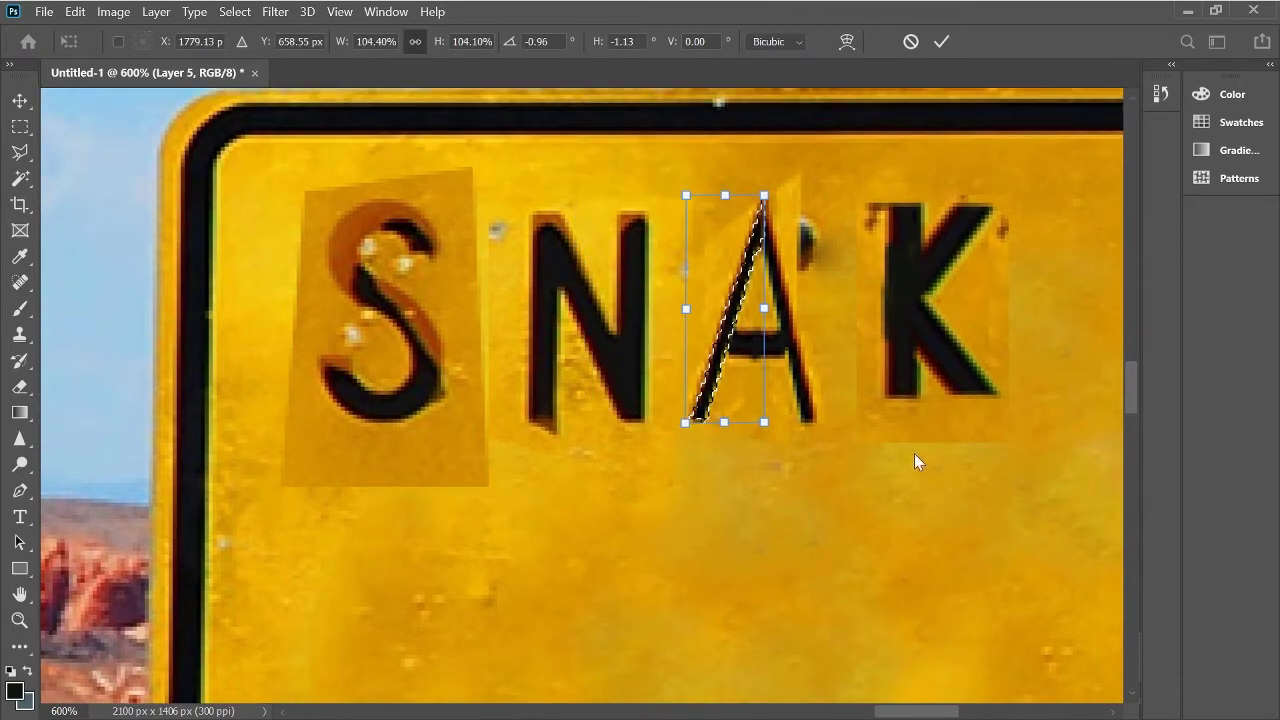
Step: Apply the A's transform and outline the whole A with the Polygonal Lasso
key("Return")
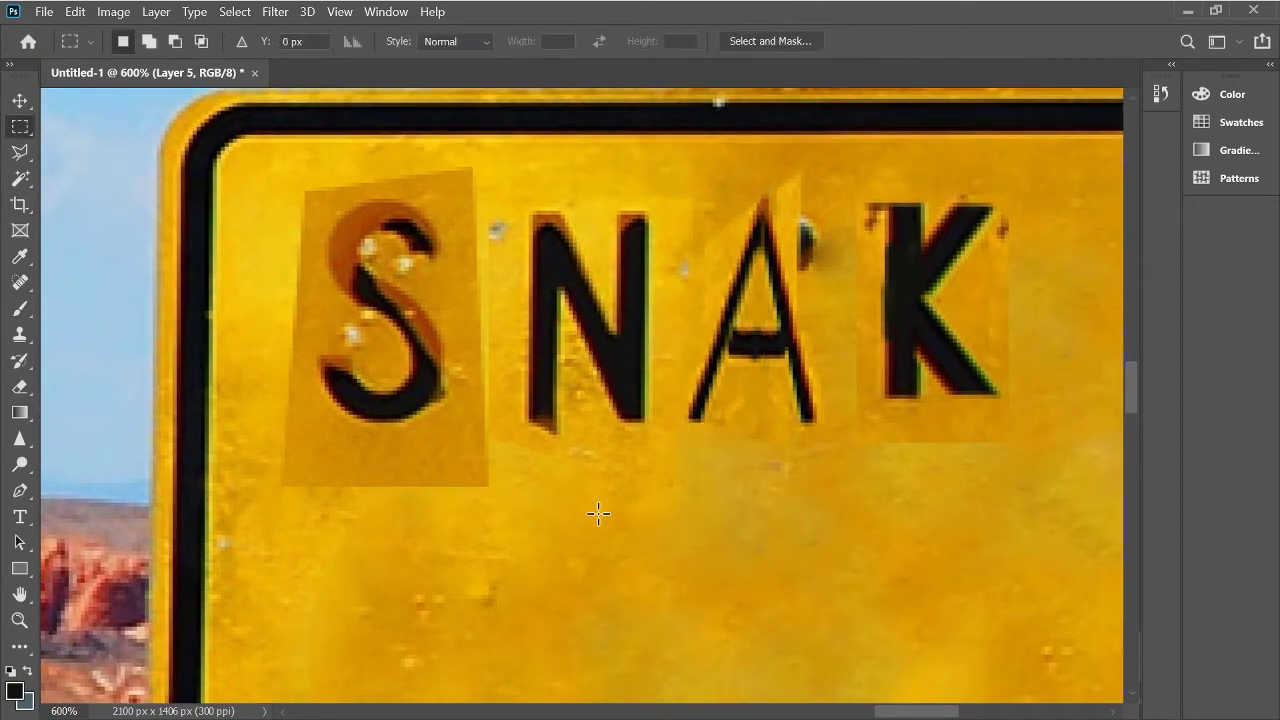
left_click(20, 152)
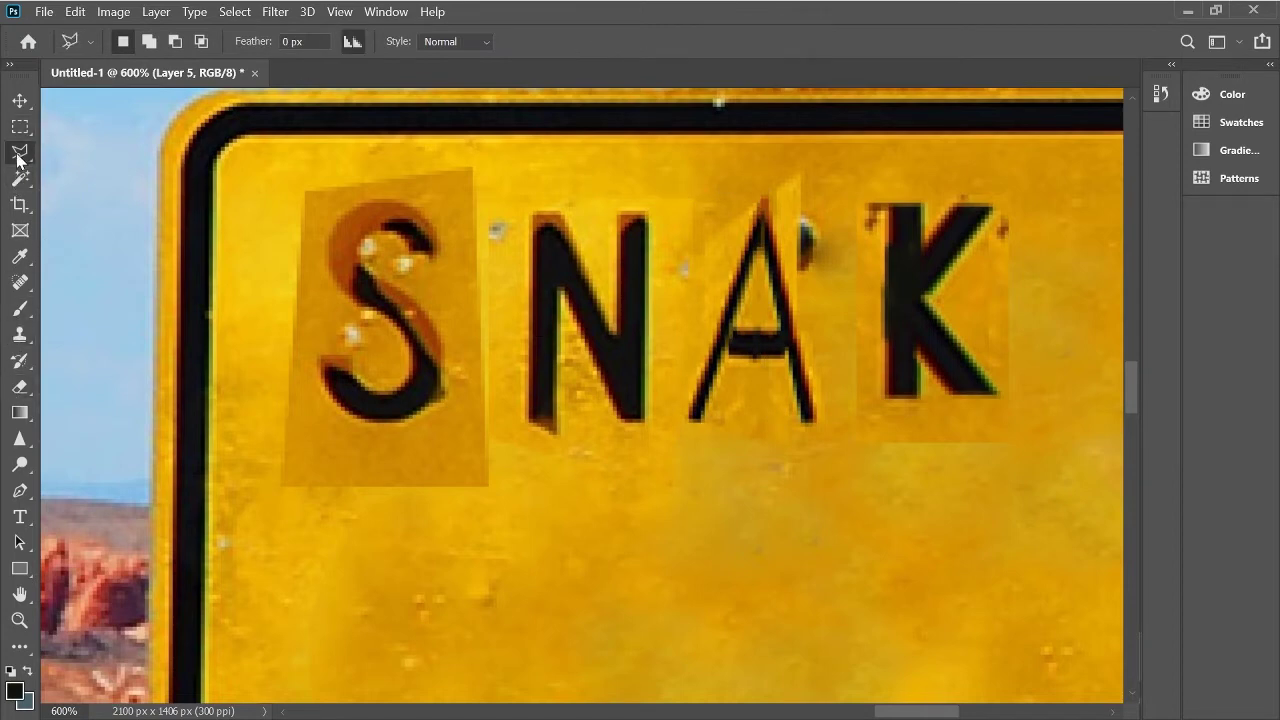
left_click(747, 212)
left_click(678, 421)
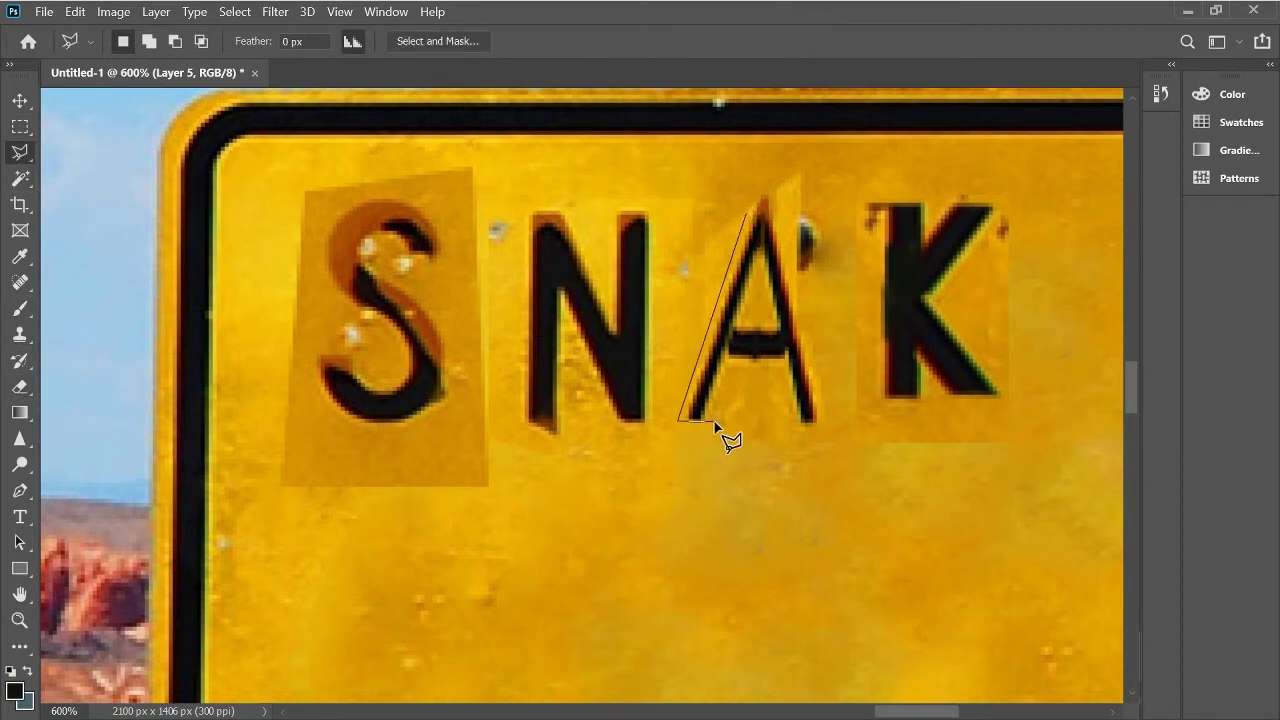
left_click(761, 255)
left_click(805, 422)
left_click(822, 422)
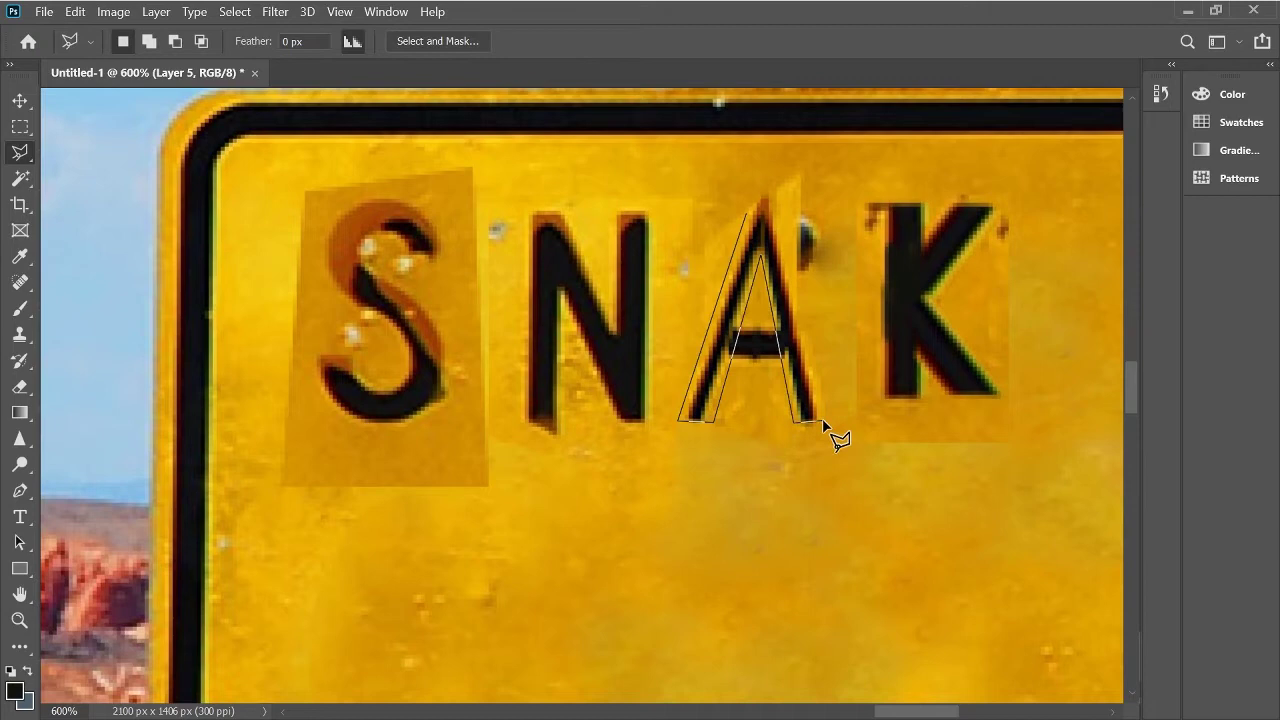
left_click(757, 212)
Step: Paint the selected A solid black with a smaller brush, then deselect
key("b")
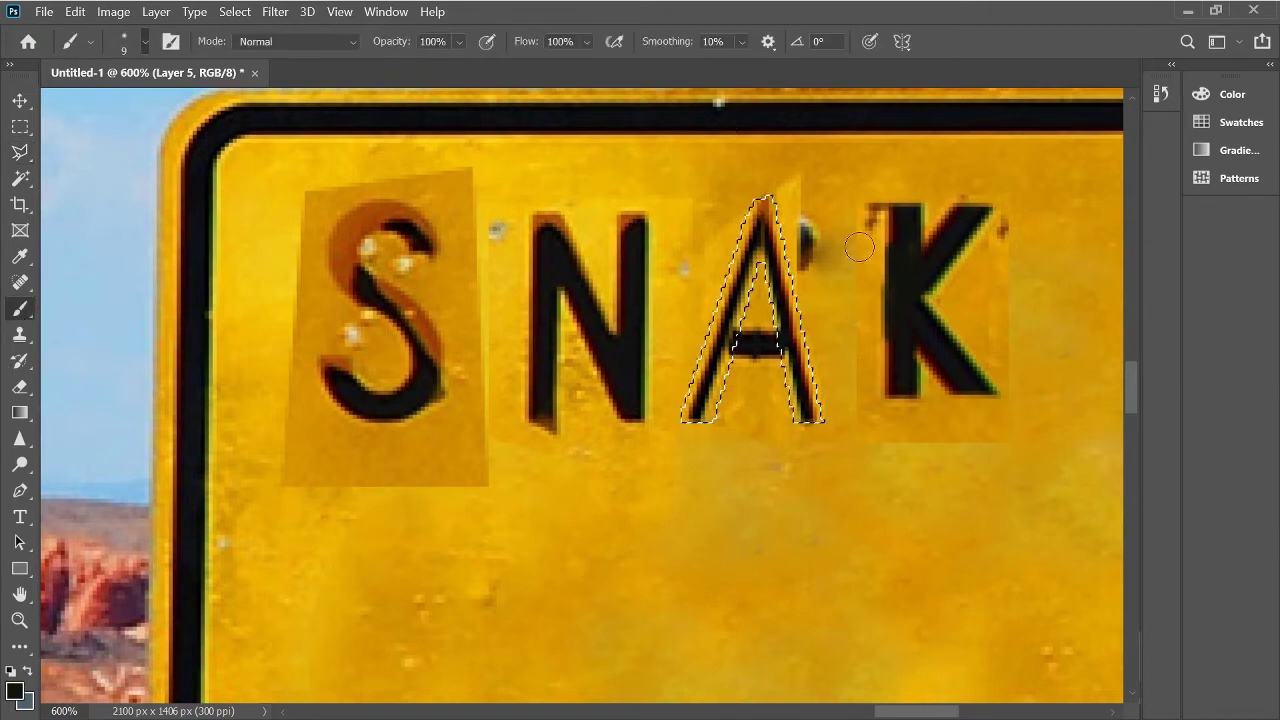
key("bracketleft")
key("bracketleft")
key("bracketleft")
key("bracketleft")
key("bracketleft")
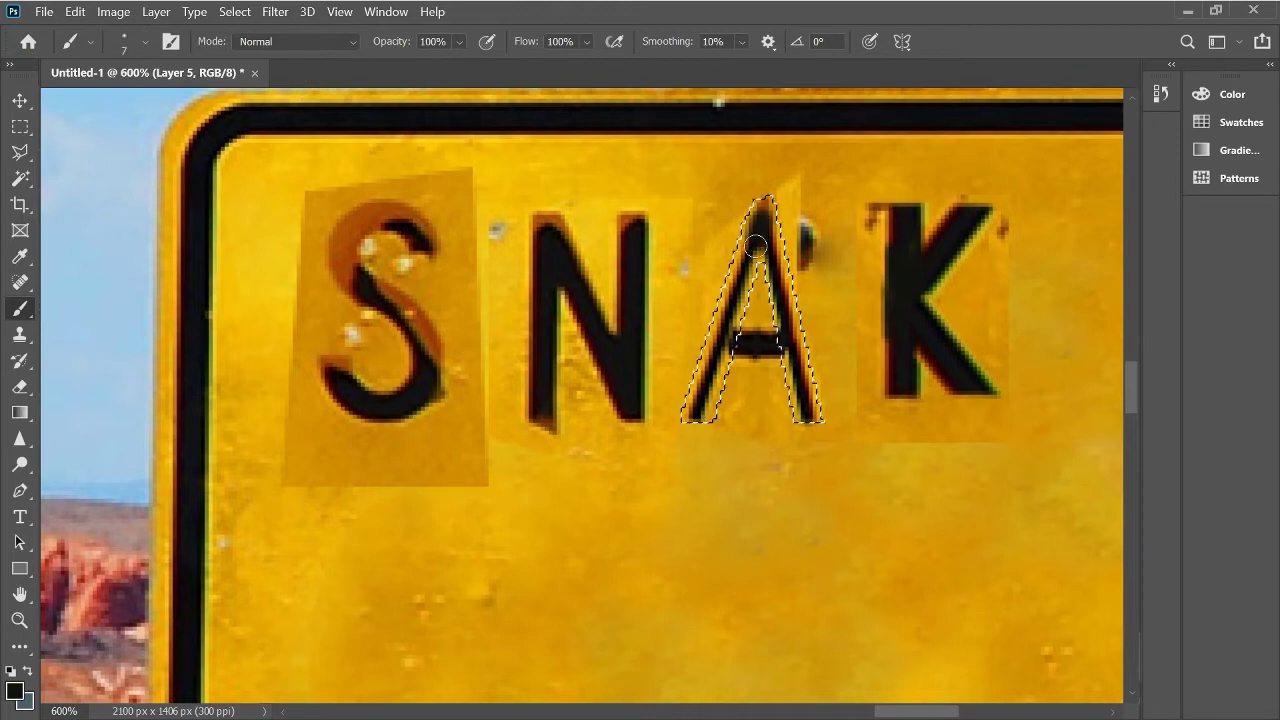
left_click_drag(755, 243, 801, 402)
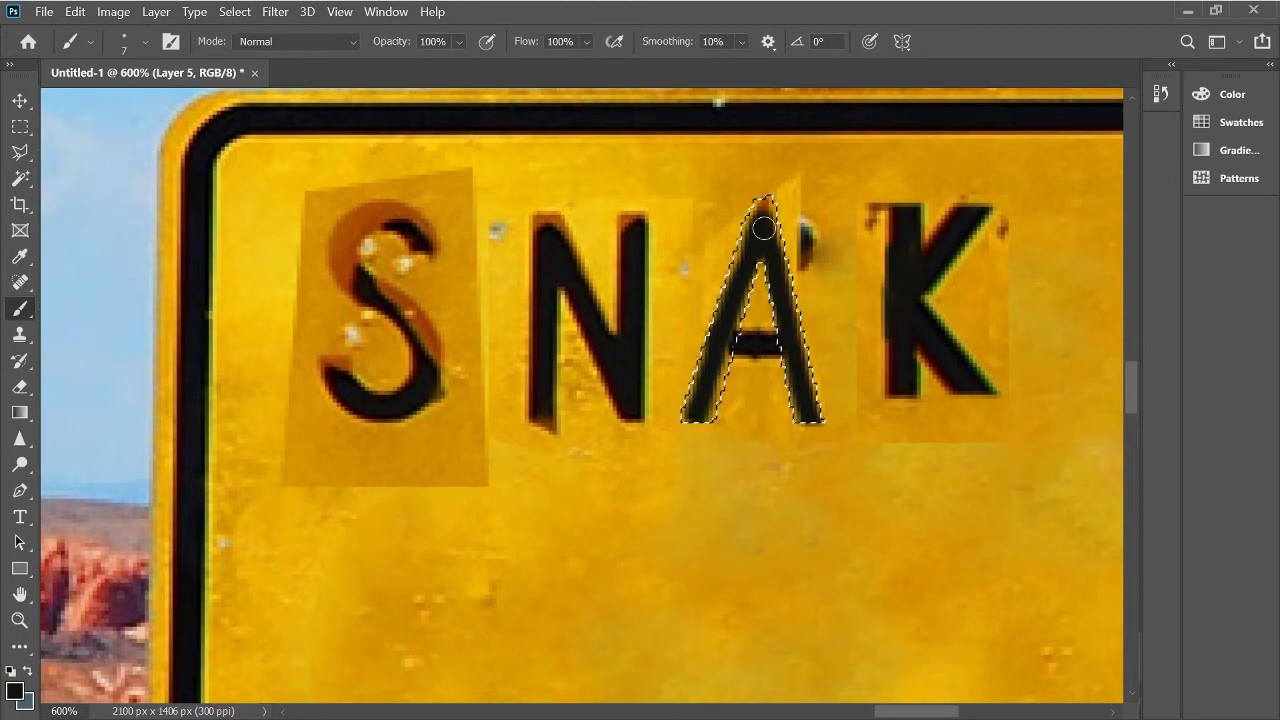
key("m")
key("ctrl+d")
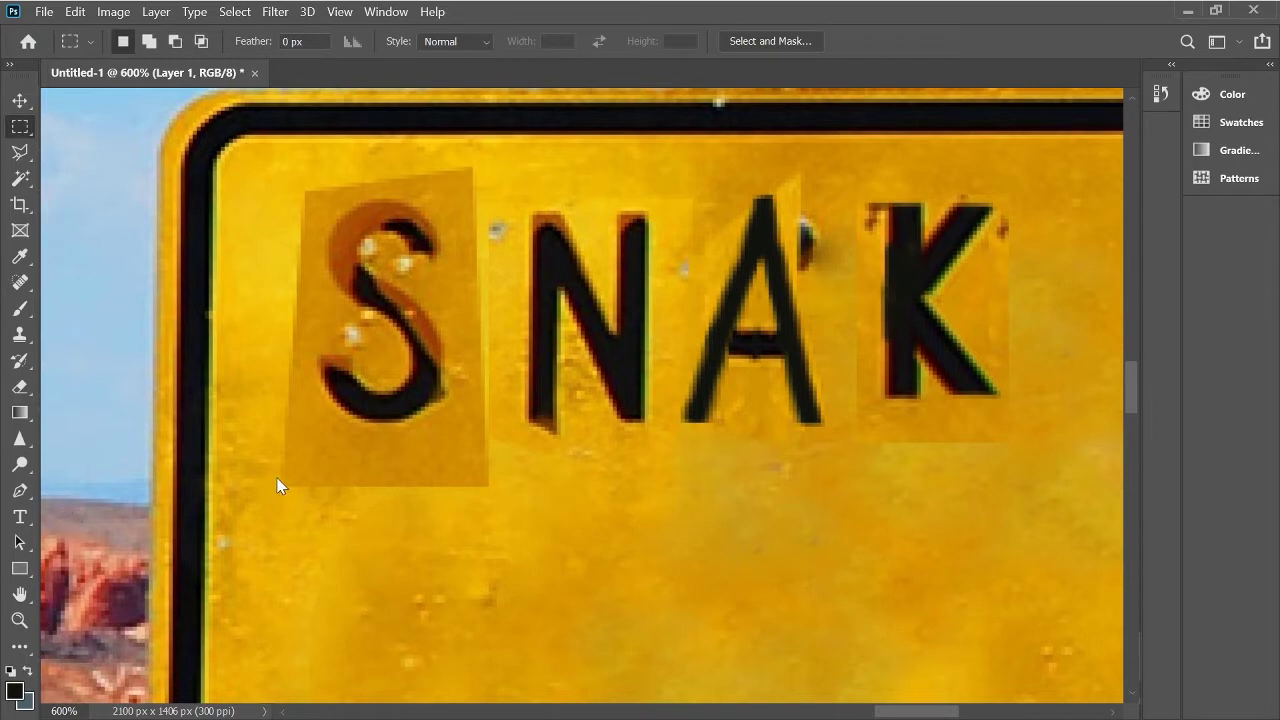
Step: Resize the K to about 90% width and 109% height with a slight tilt
left_click_drag(850, 182, 1045, 441)
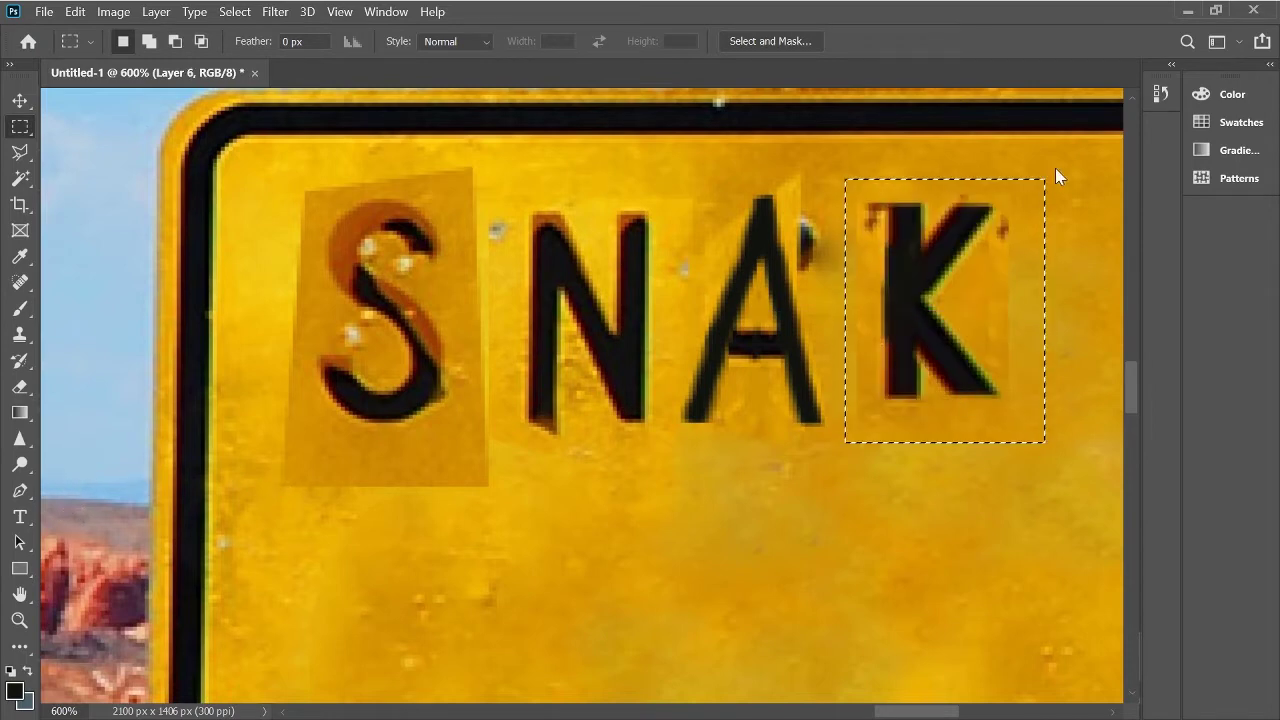
key("ctrl+t")
left_click_drag(945, 443, 946, 471)
left_click_drag(1014, 326, 1008, 329)
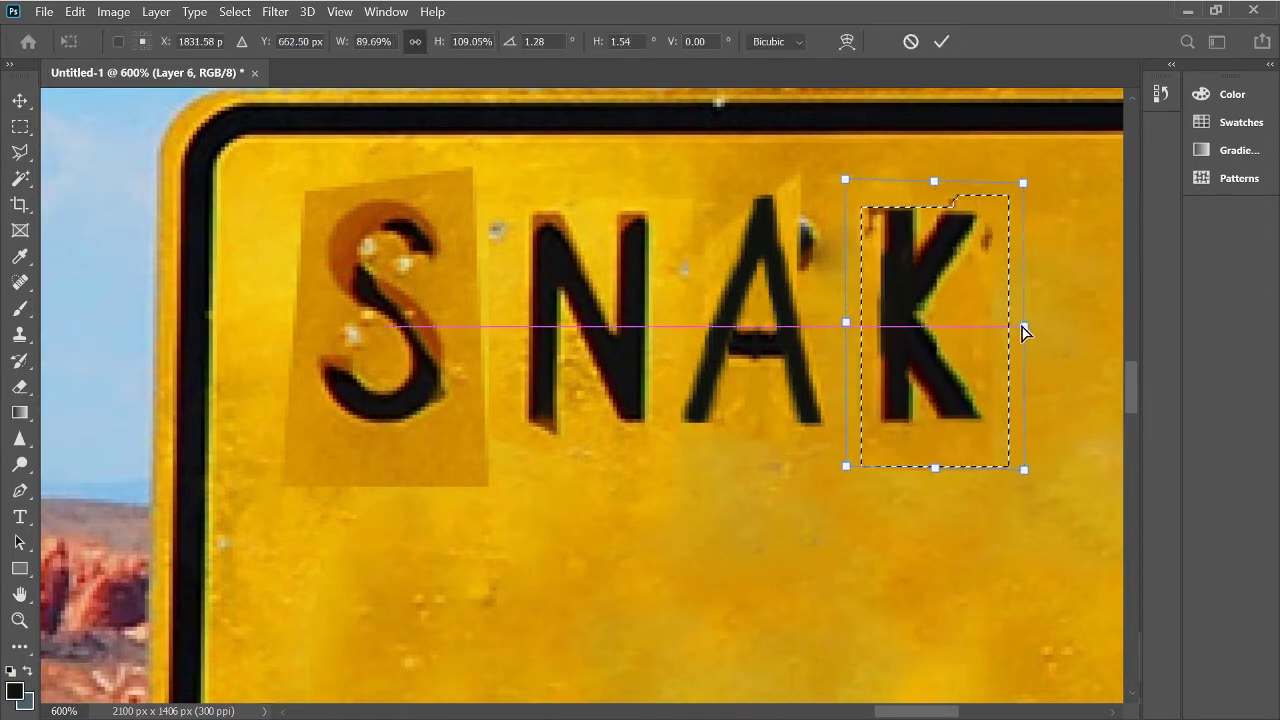
key("Return")
key("ctrl+d")
key("ctrl+minus")
key("ctrl+minus")
key("ctrl+minus")
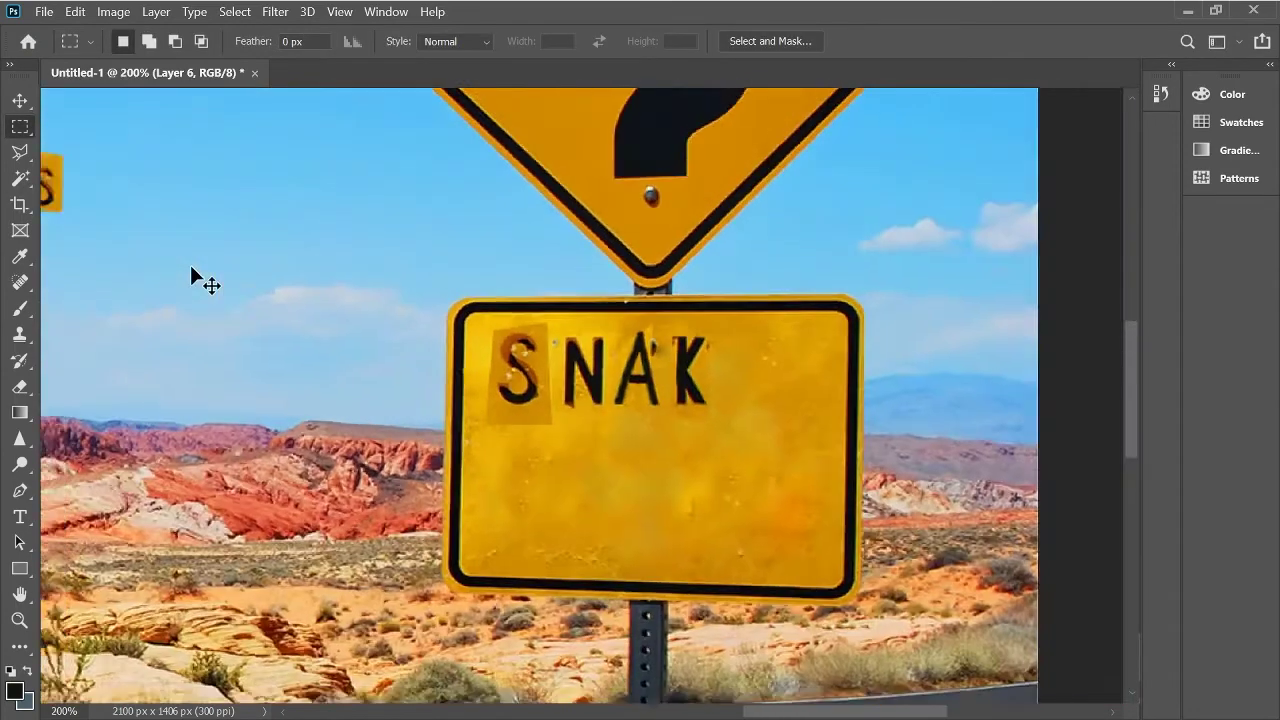
key("ctrl+minus")
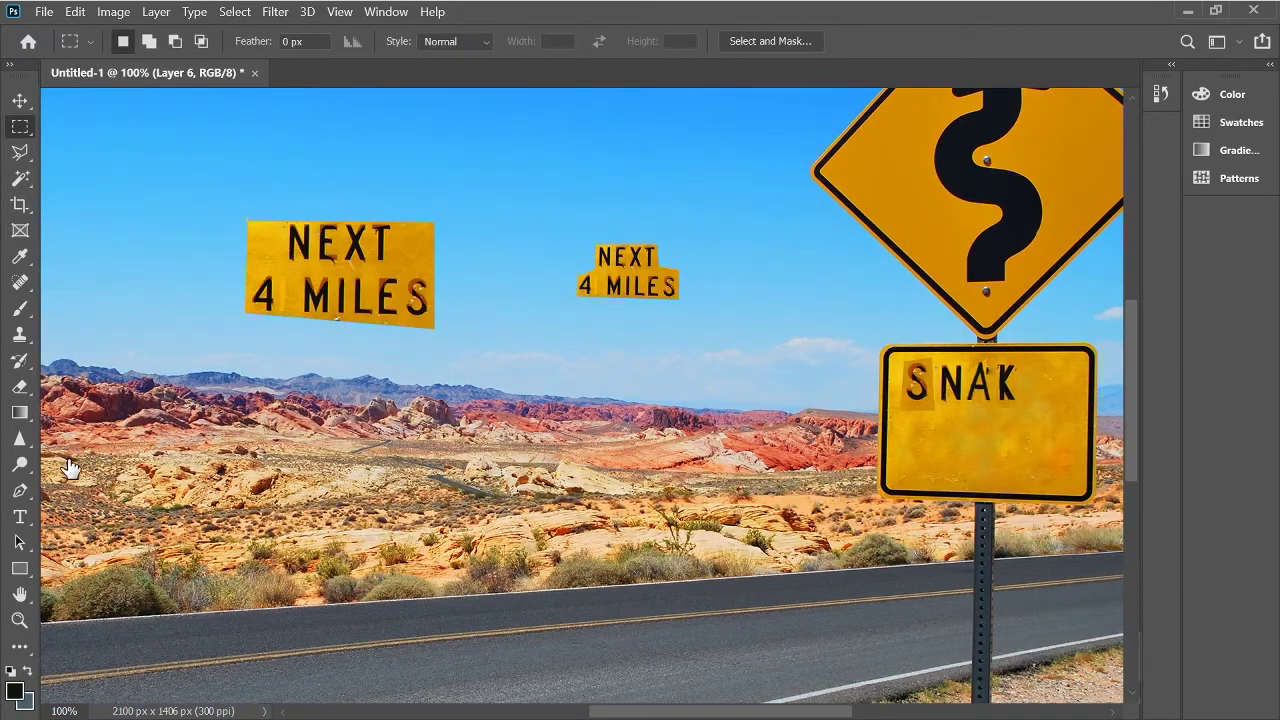
key("alt+bracketleft")
key("alt+bracketleft")
key("alt+bracketleft")
Step: Copy the S and E onto new layers and place them after the K
key("ctrl+j")
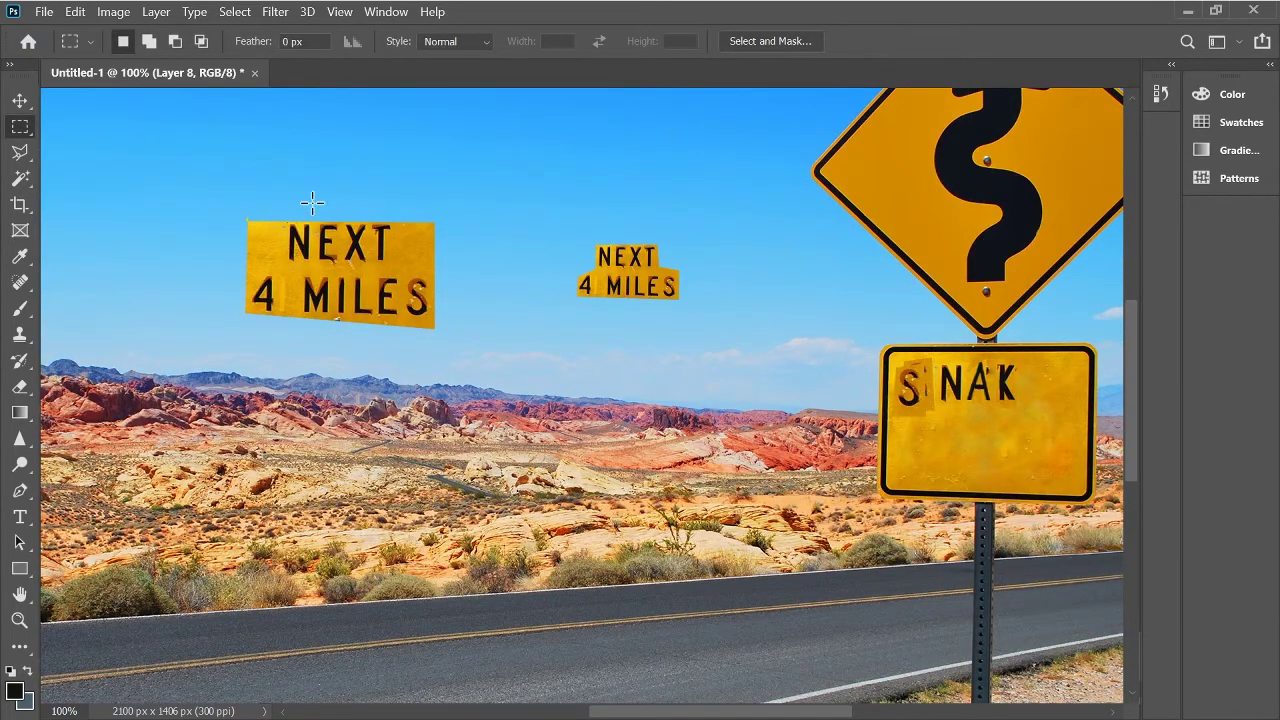
key("v")
left_click_drag(915, 388, 1053, 388)
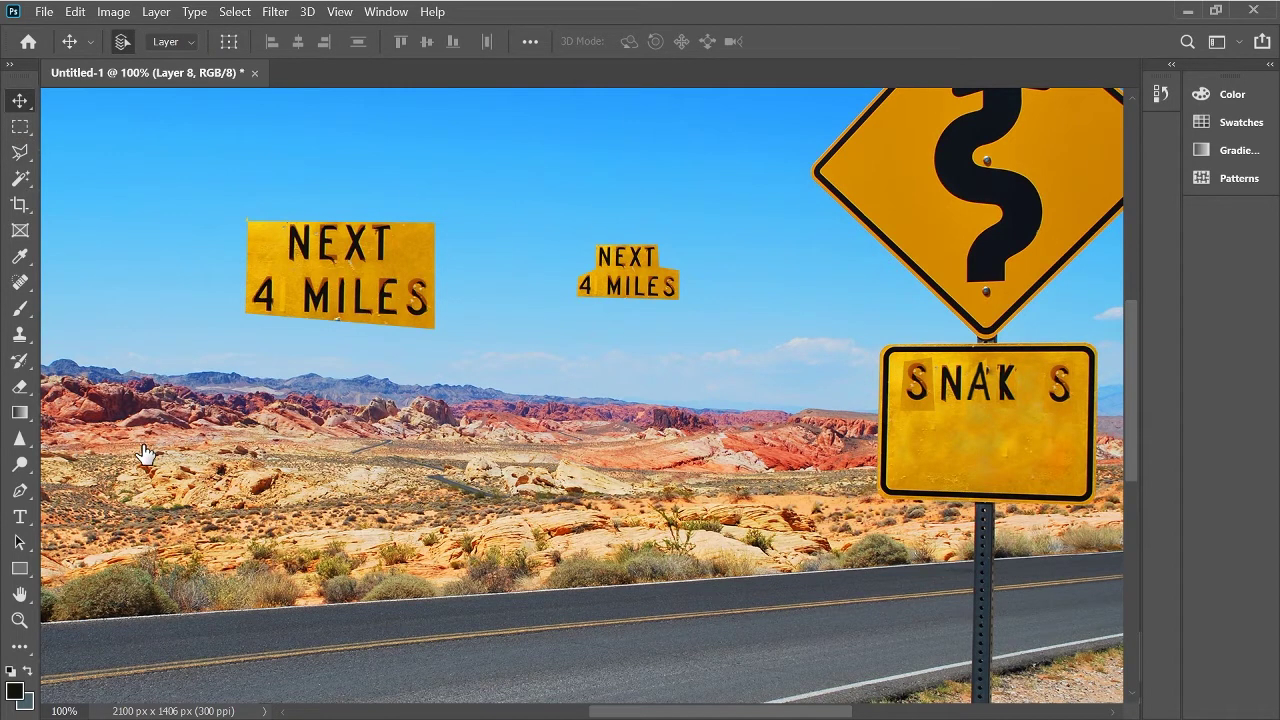
key("alt+bracketleft")
key("alt+bracketleft")
key("m")
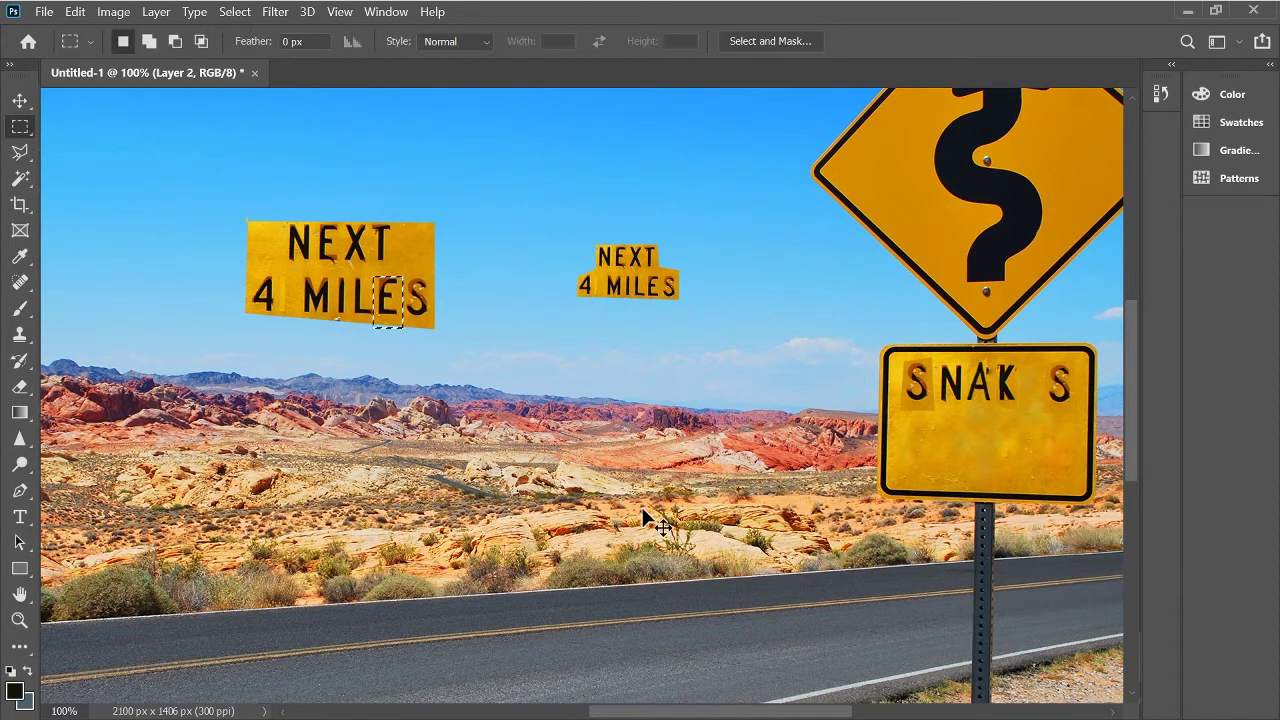
key("ctrl+j")
key("v")
left_click_drag(387, 287, 1032, 372)
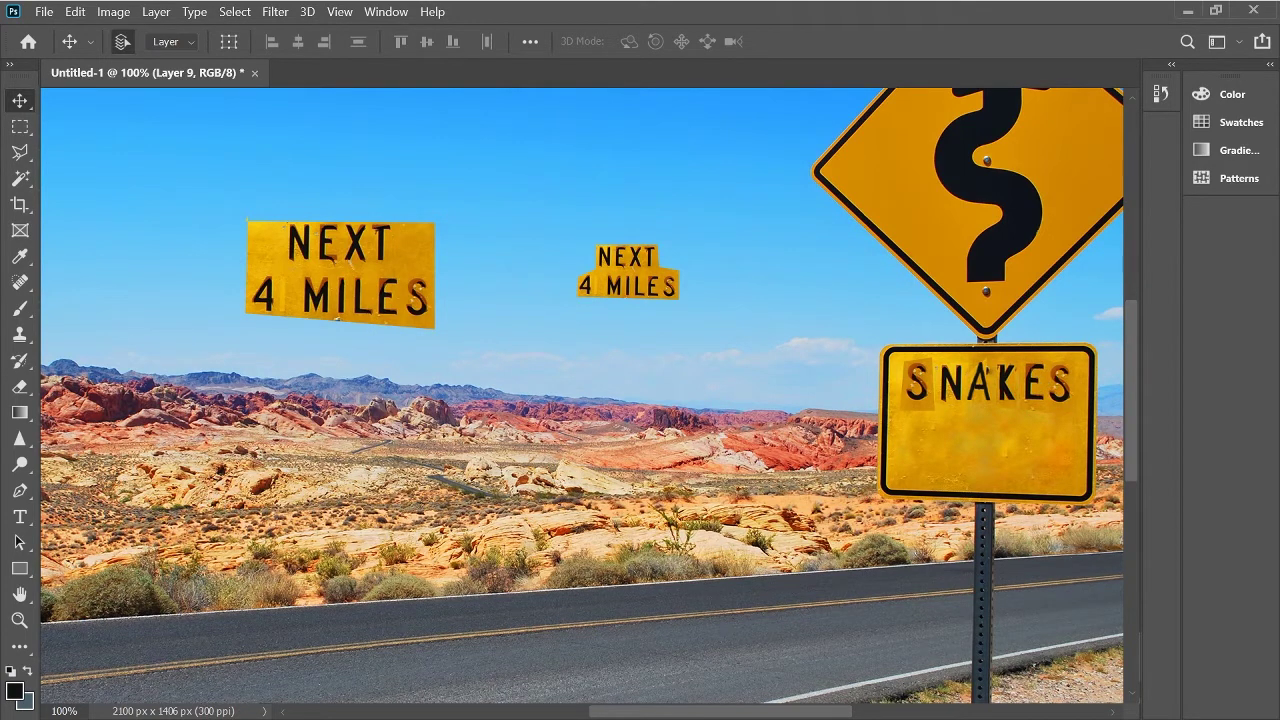
Step: Name the copied letter layers E and K
key("alt+bracketleft")
key("alt+bracketleft")
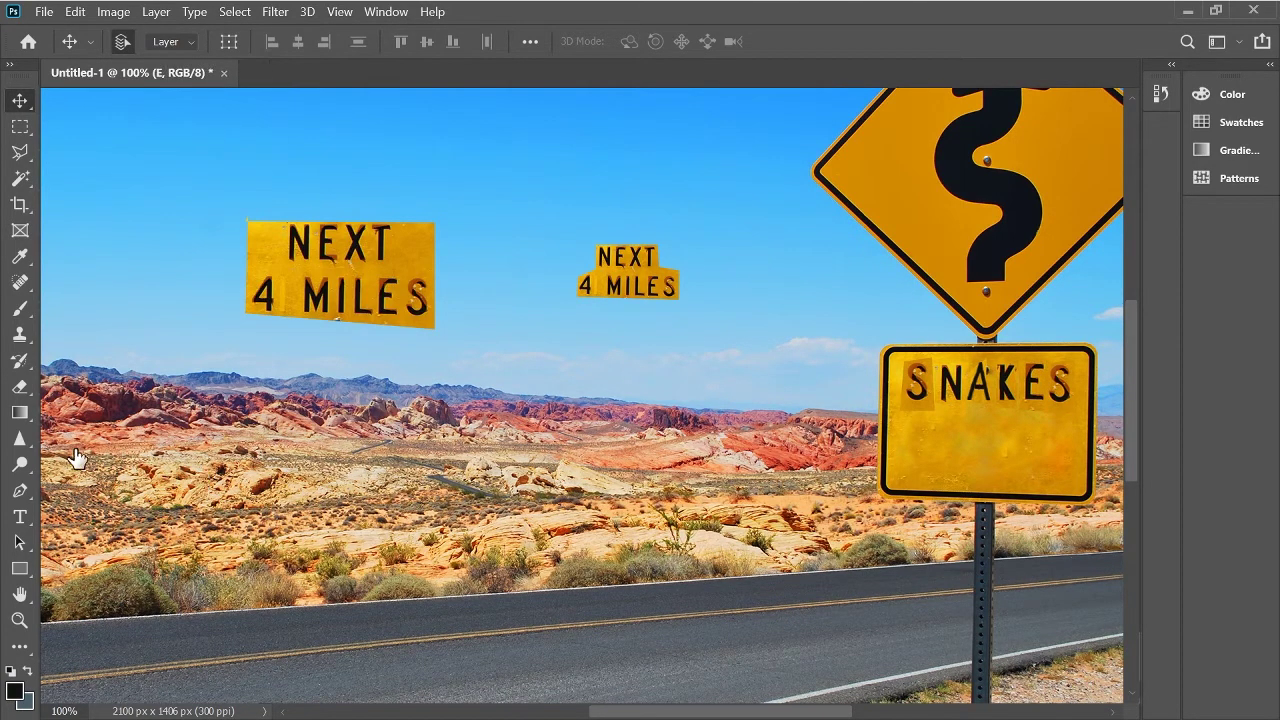
key("alt+bracketleft")
key("alt+bracketleft")
key("alt+bracketleft")
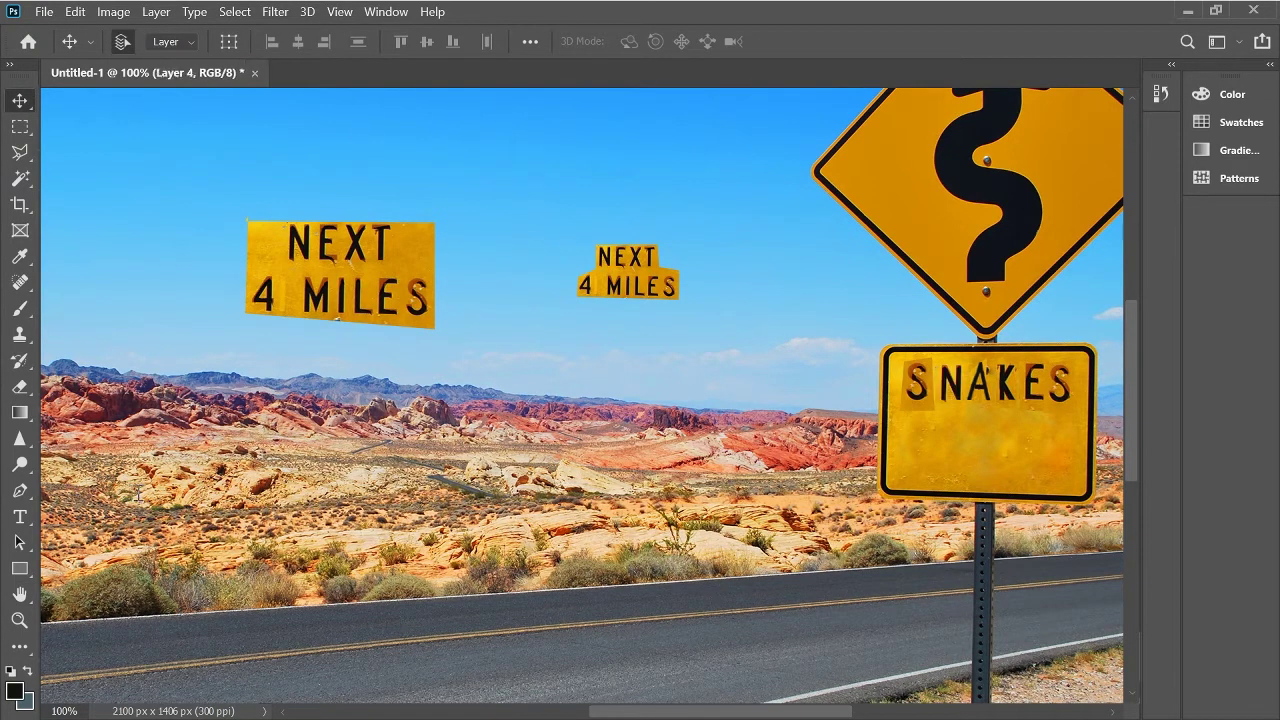
key("alt+bracketleft")
key("alt+bracketleft")
key("alt+bracketleft")
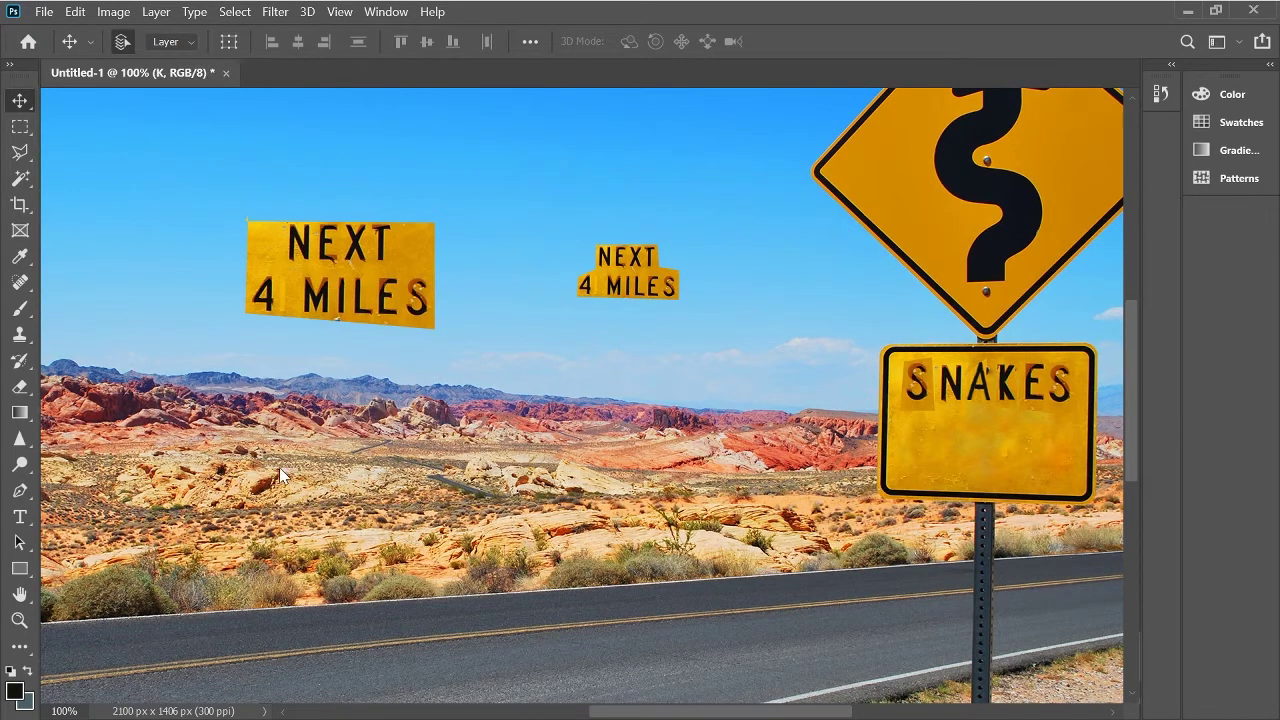
key("alt+bracketleft")
key("ctrl+minus")
key("alt+bracketleft")
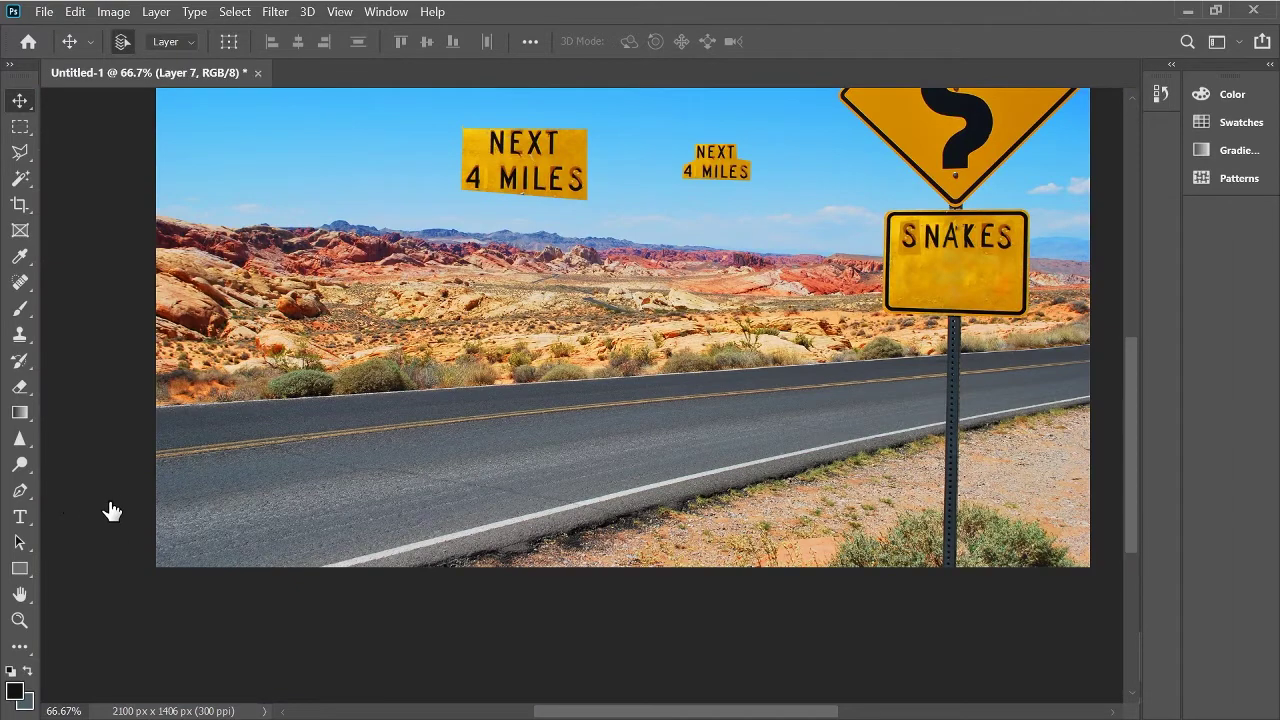
Step: Save the image as snakes.psd and zoom in on the SNAKES sign
scroll(112, 511, "up", 2)
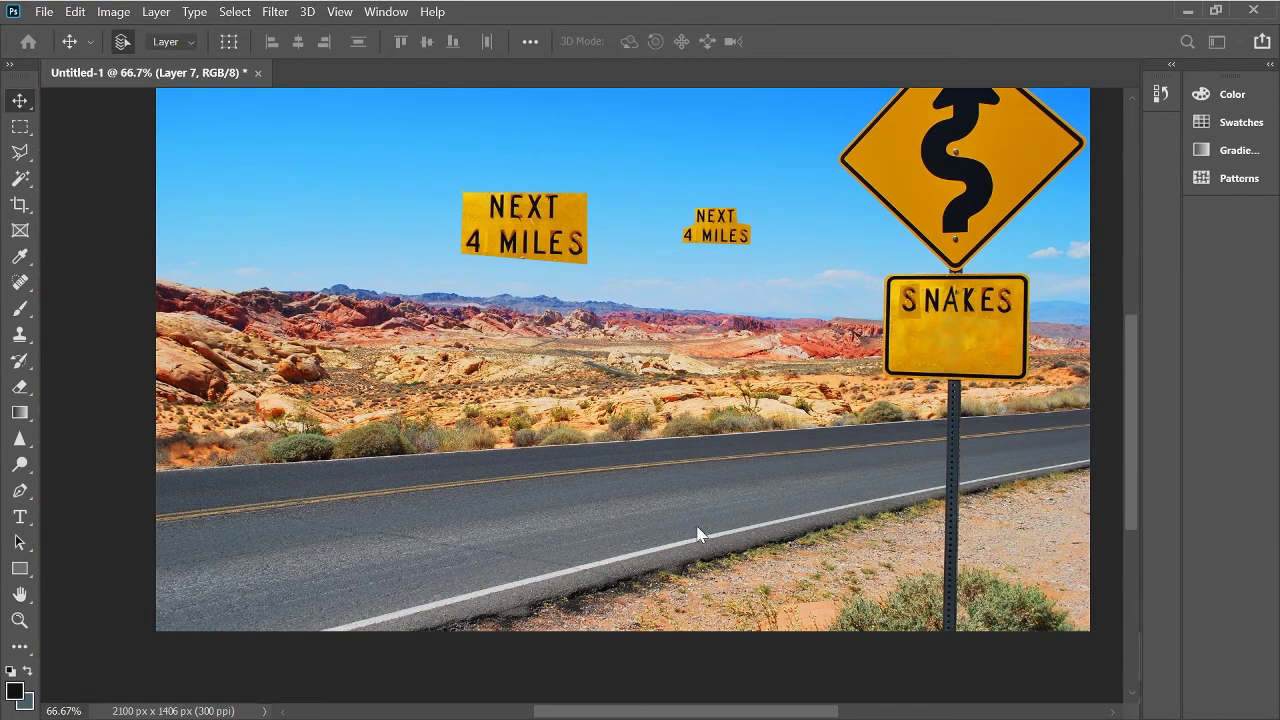
key("ctrl+s")
key("m")
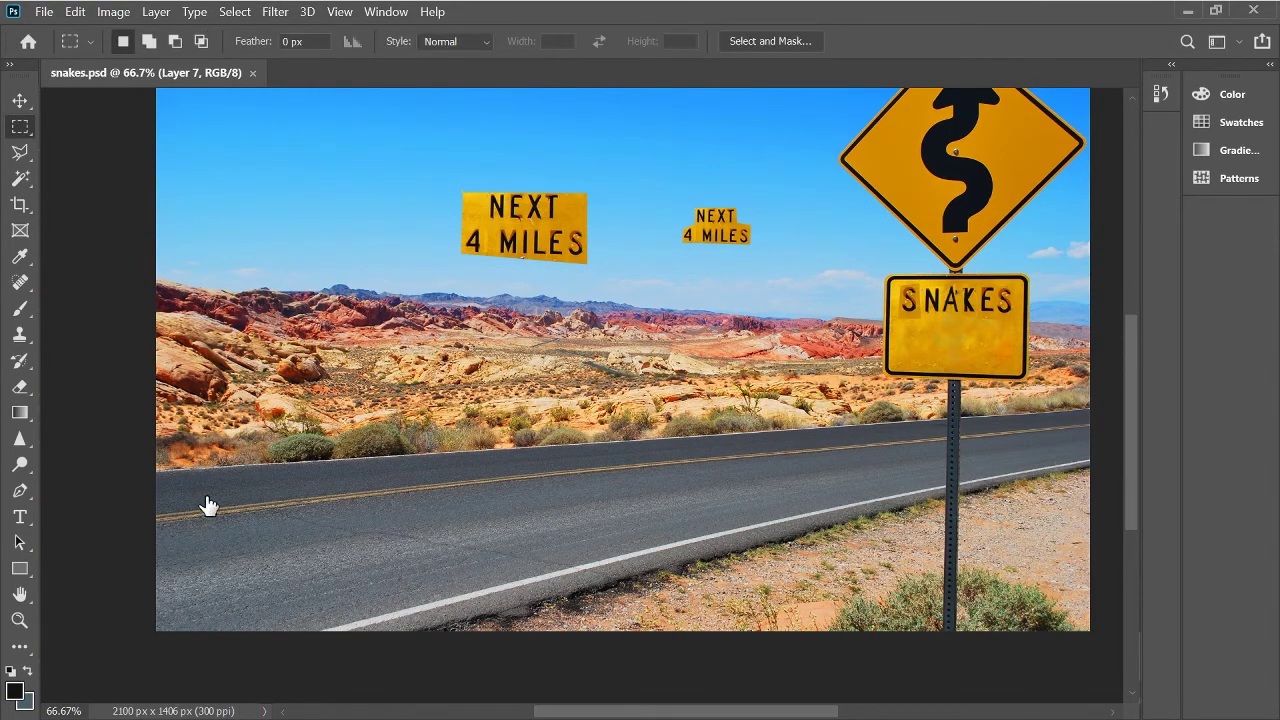
key("alt+bracketleft")
key("ctrl+plus")
key("ctrl+plus")
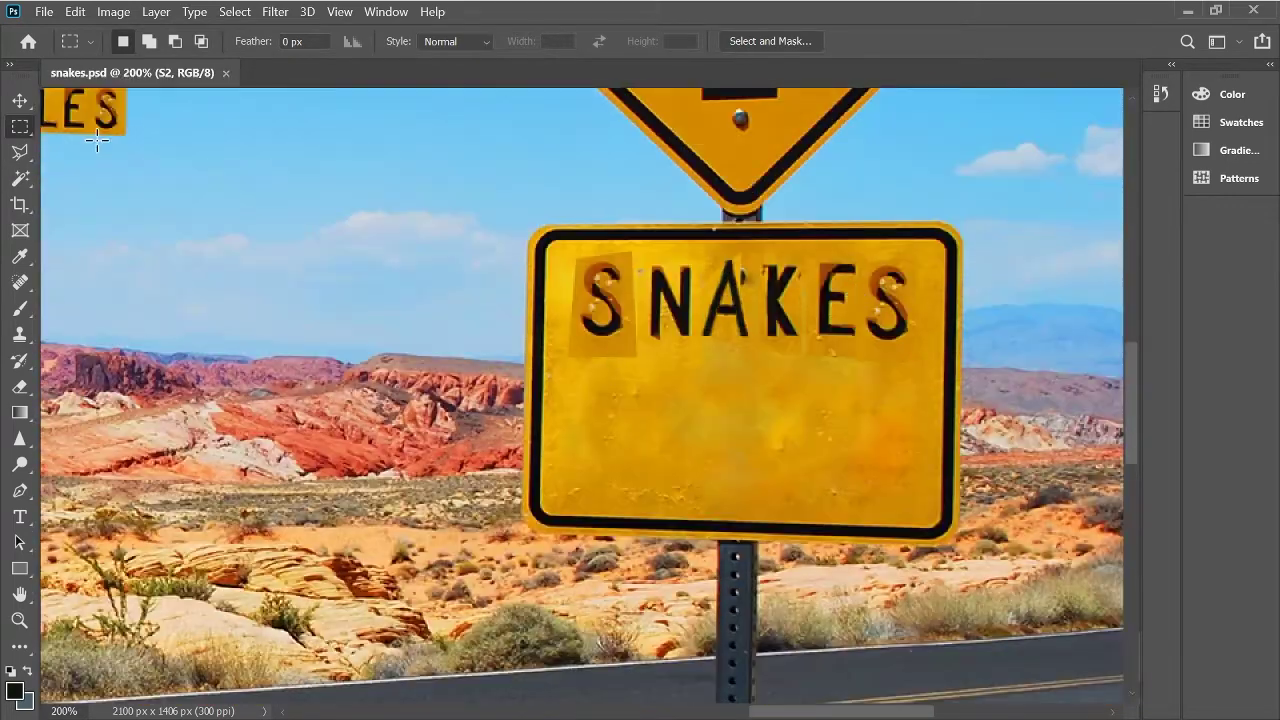
Step: Select the S letters with the Magic Wand and reposition the first S
key("w")
key("alt+bracketleft")
left_click(900, 355)
key("m")
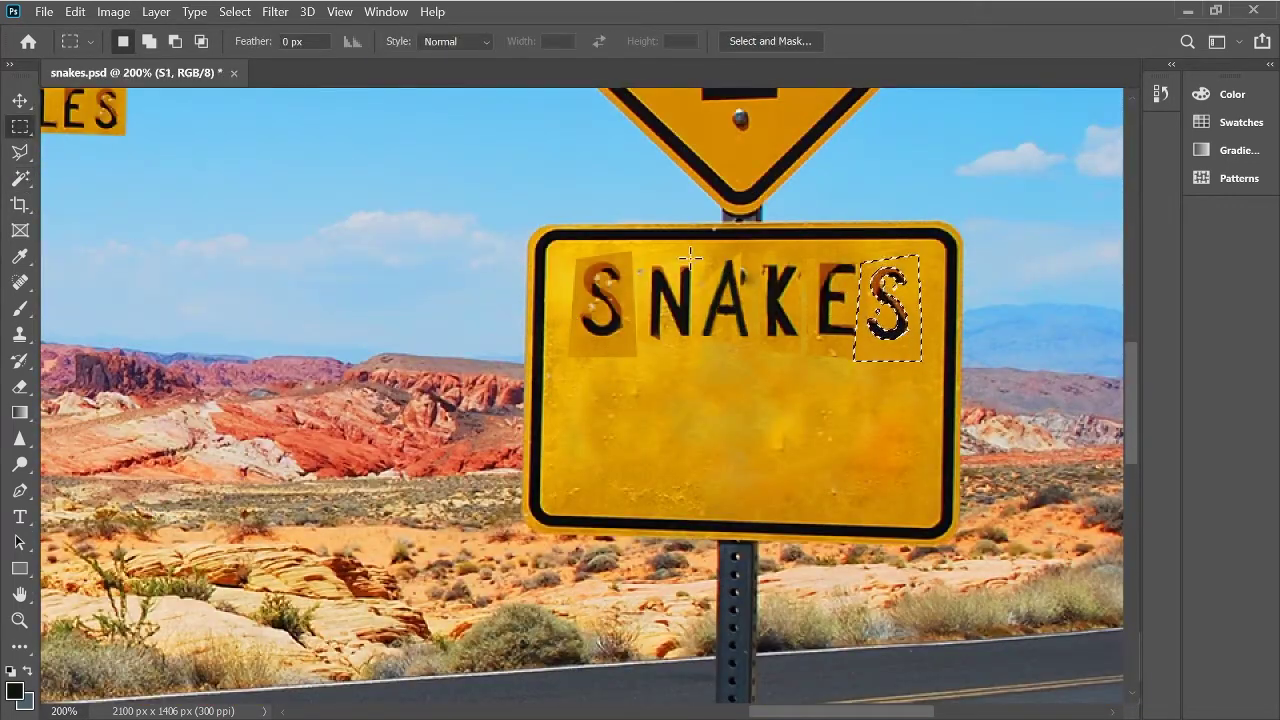
key("w")
left_click(600, 352)
key("m")
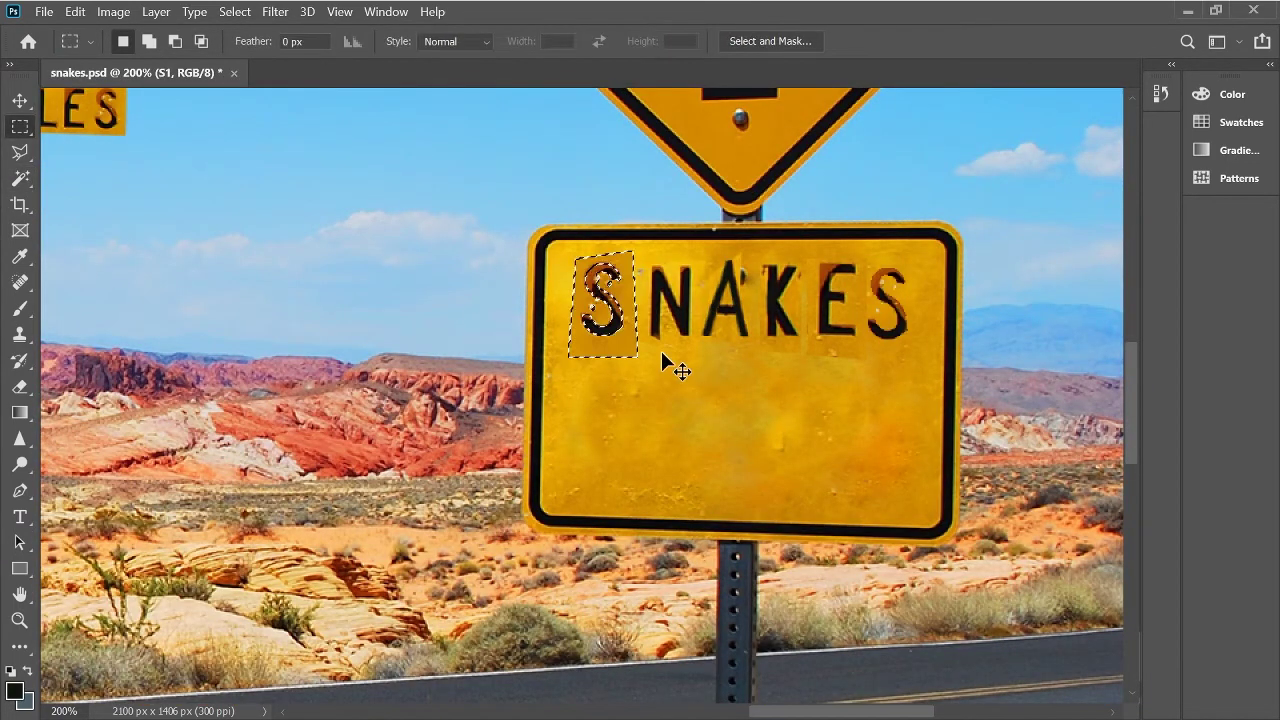
left_click_drag(675, 370, 970, 364)
key("ctrl+d")
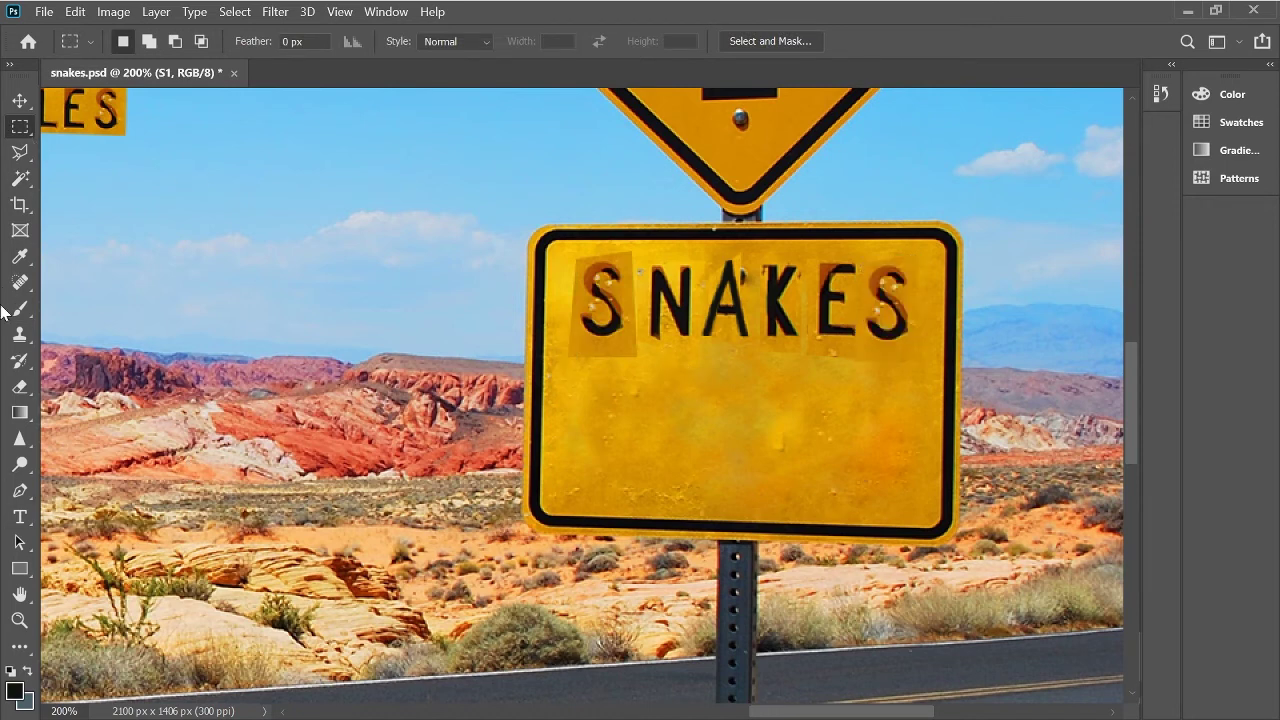
key("alt+bracketleft")
key("i")
left_click(588, 406)
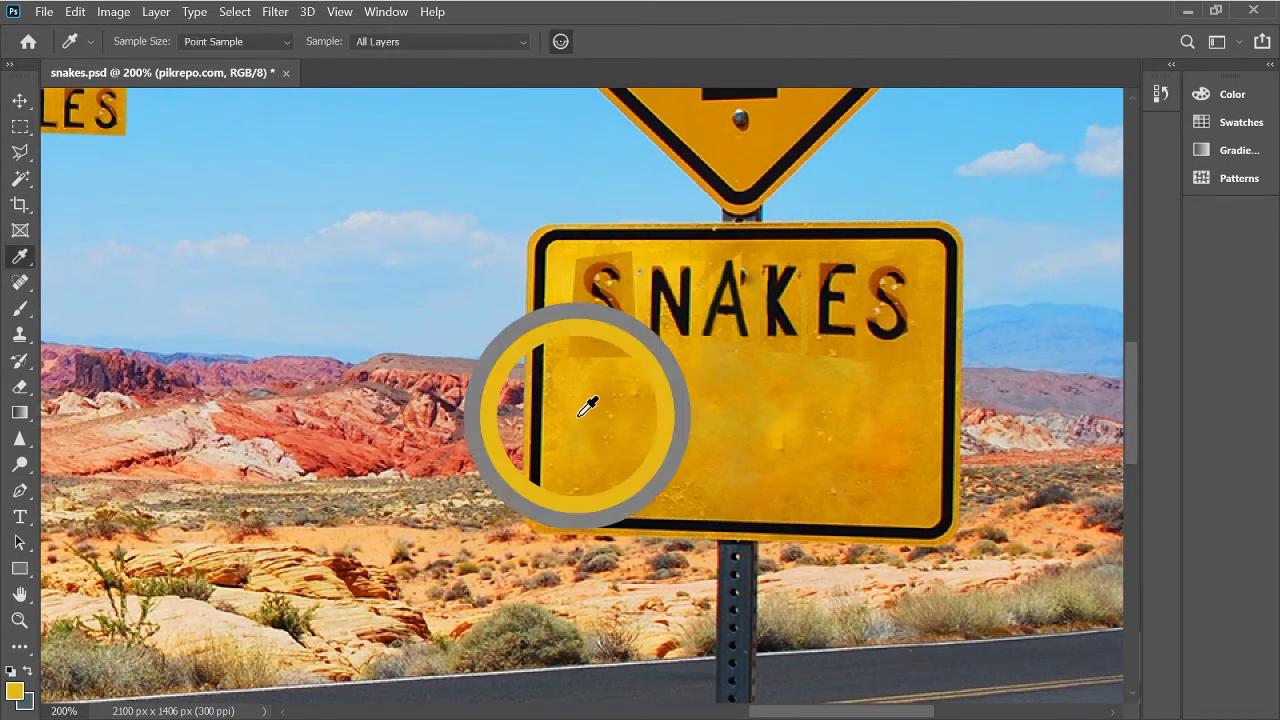
key("b")
key("alt+bracketright")
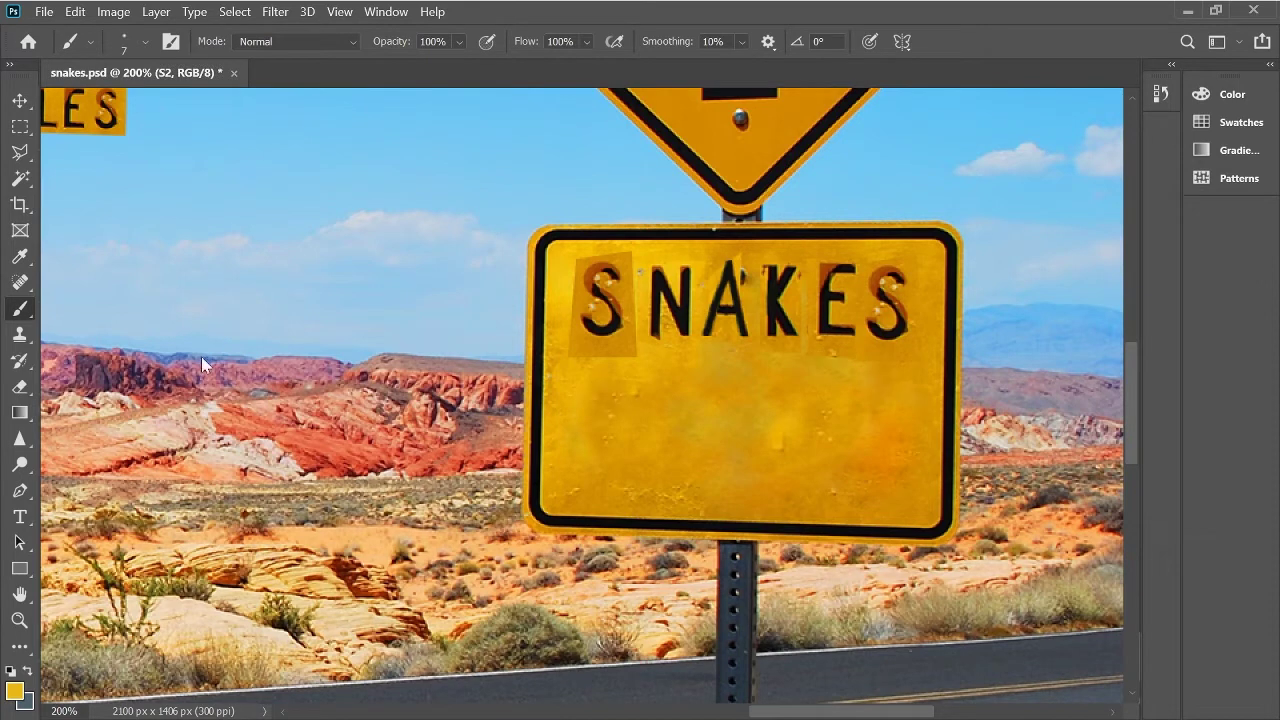
key("shift+b")
key("shift+b")
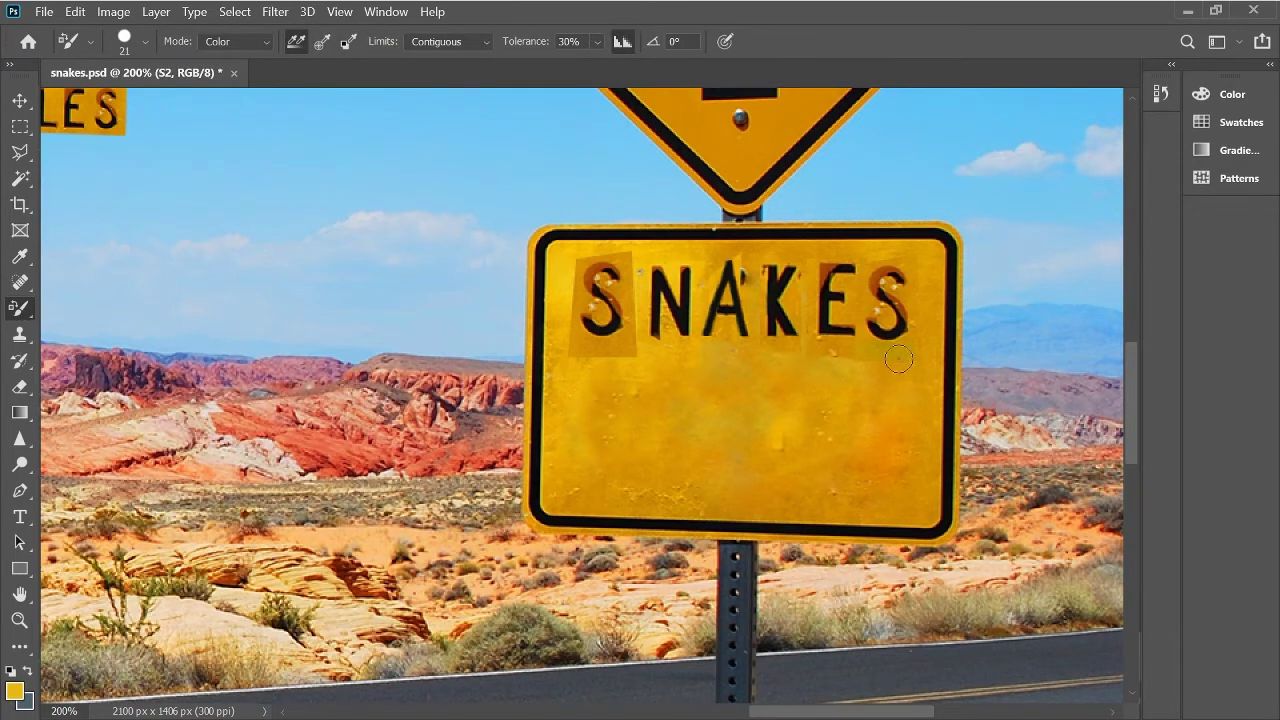
key("shift+b")
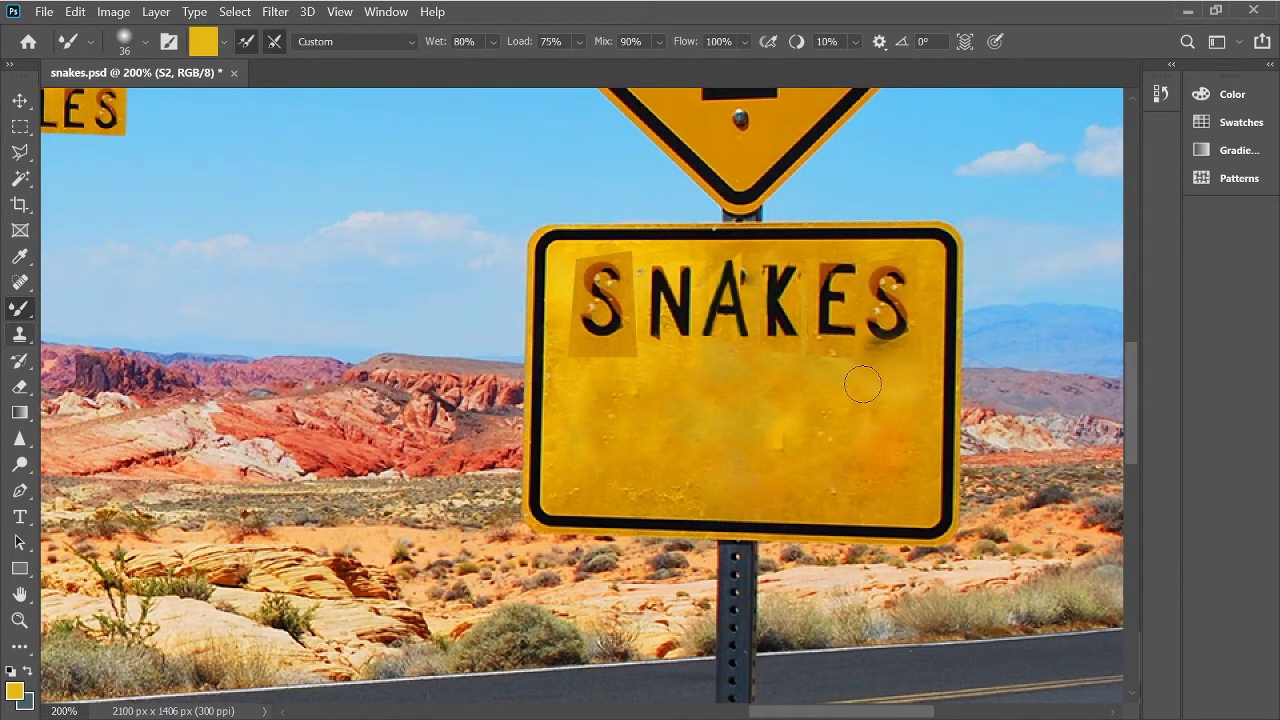
left_click_drag(895, 332, 700, 320)
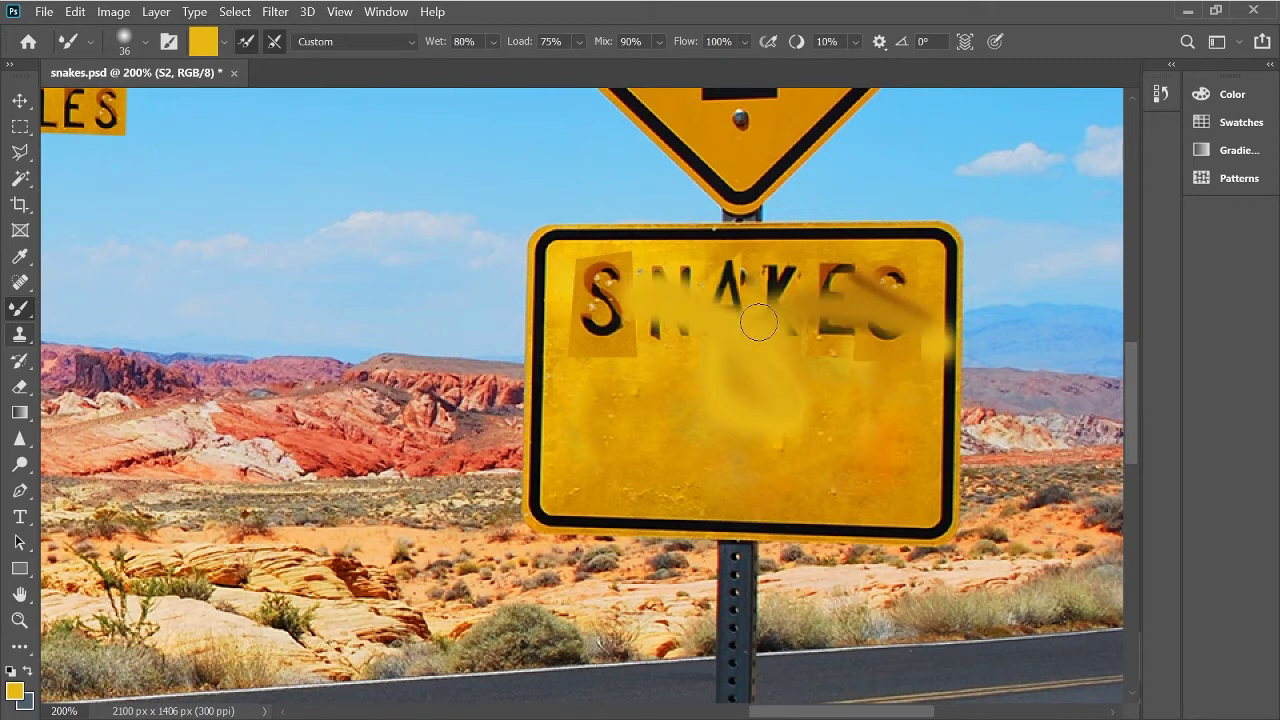
key("ctrl+z")
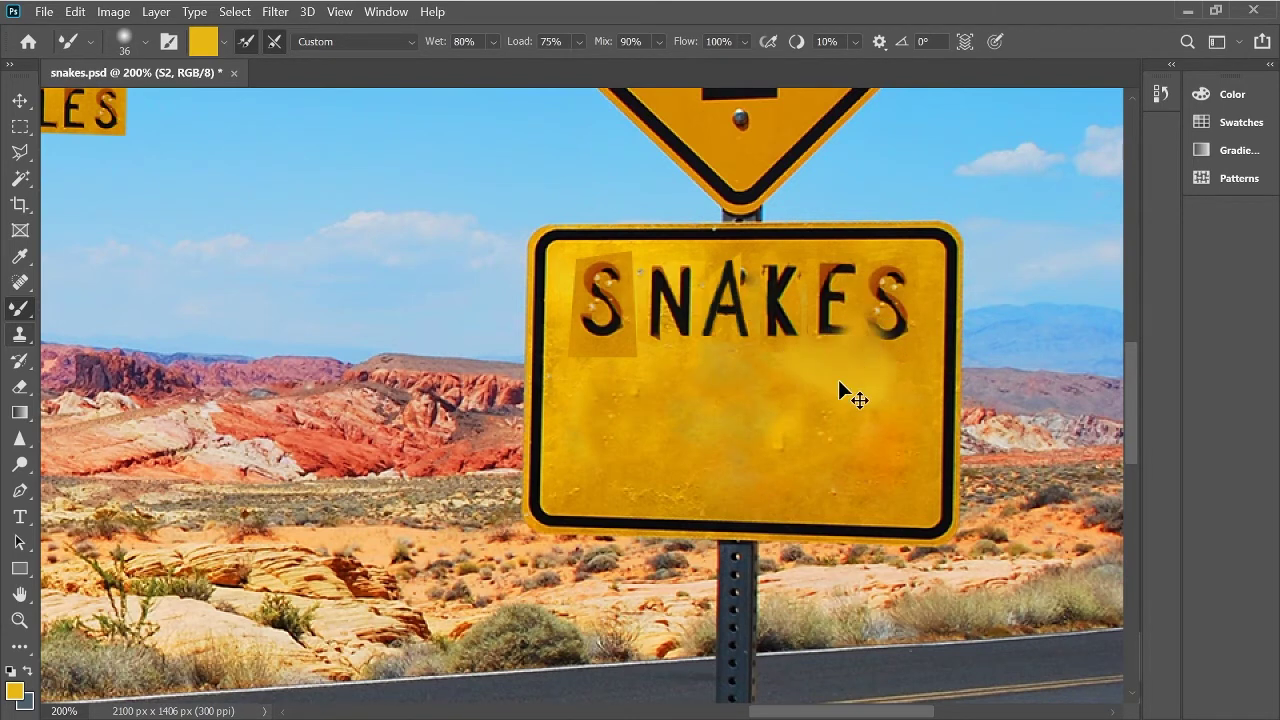
left_click_drag(664, 411, 880, 340)
key("ctrl+z")
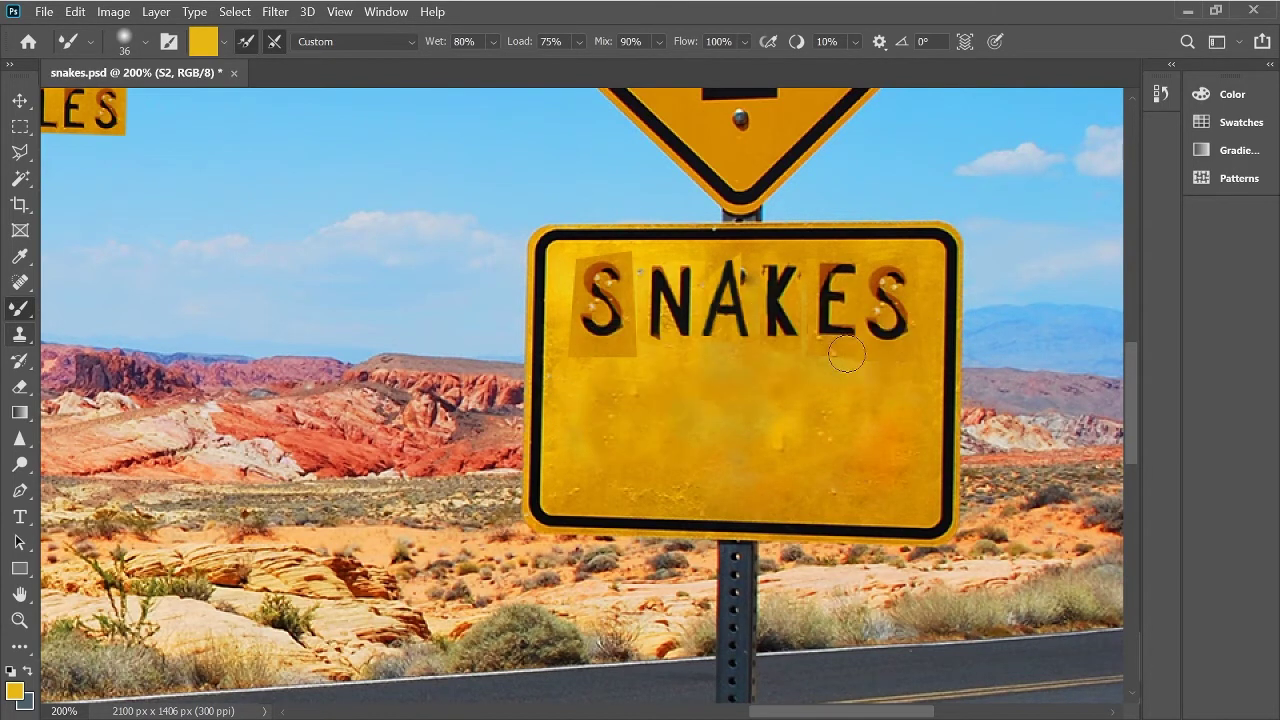
left_click(20, 438)
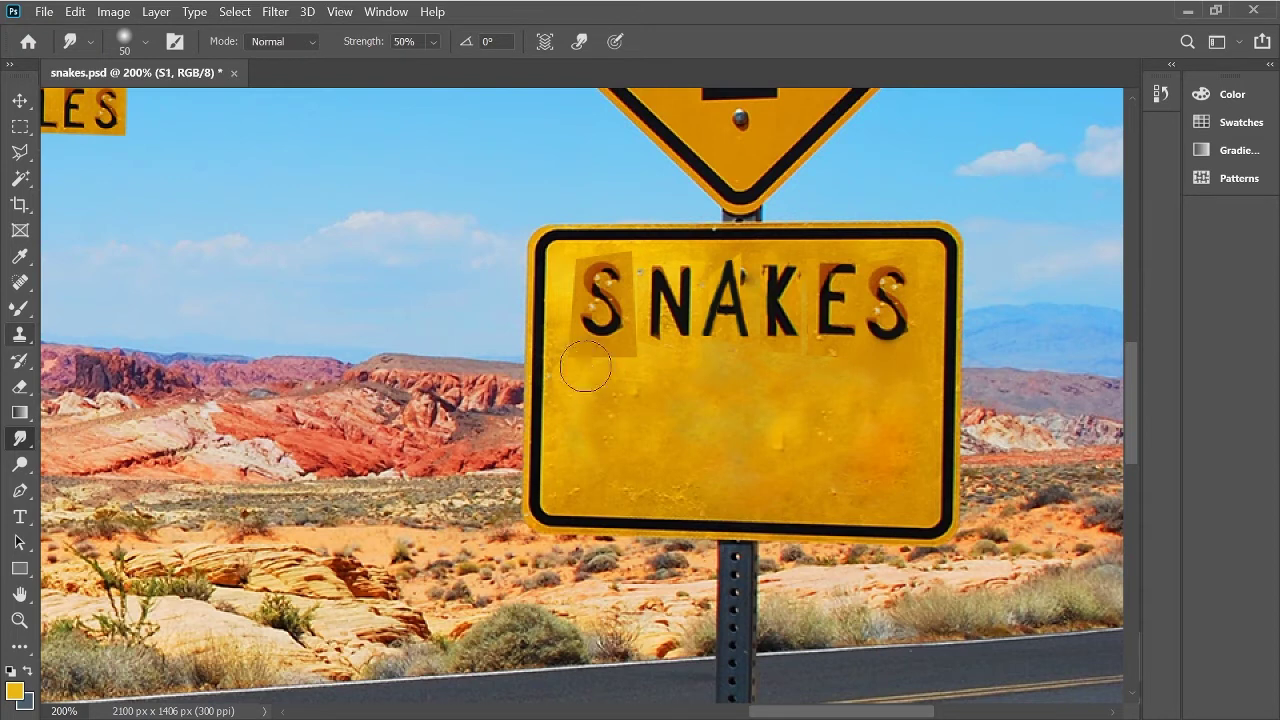
key("alt+bracketleft")
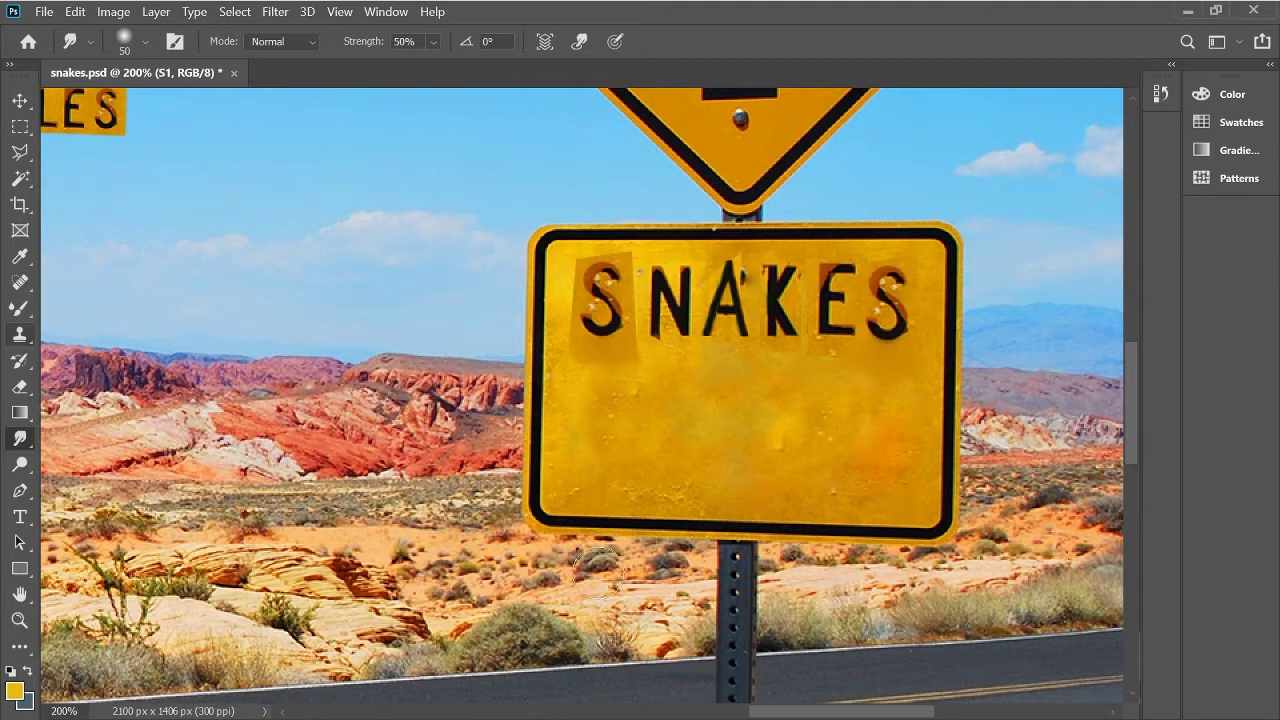
key("b")
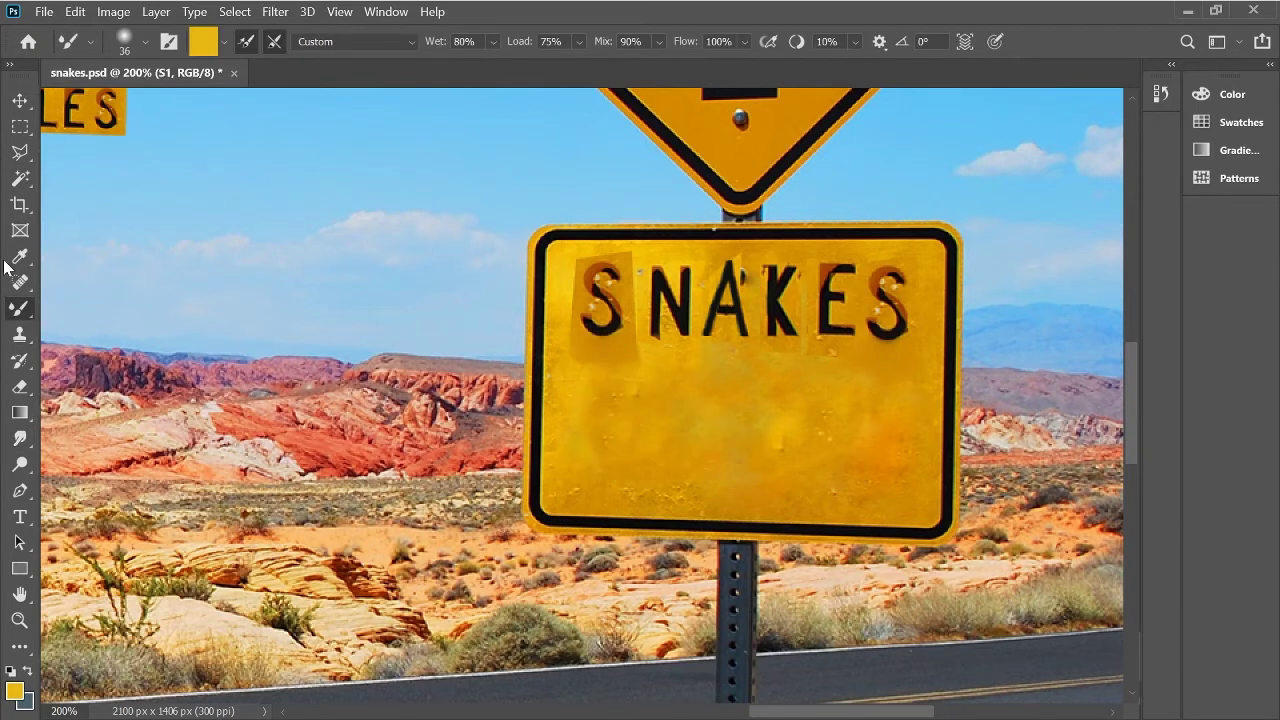
key("shift+b")
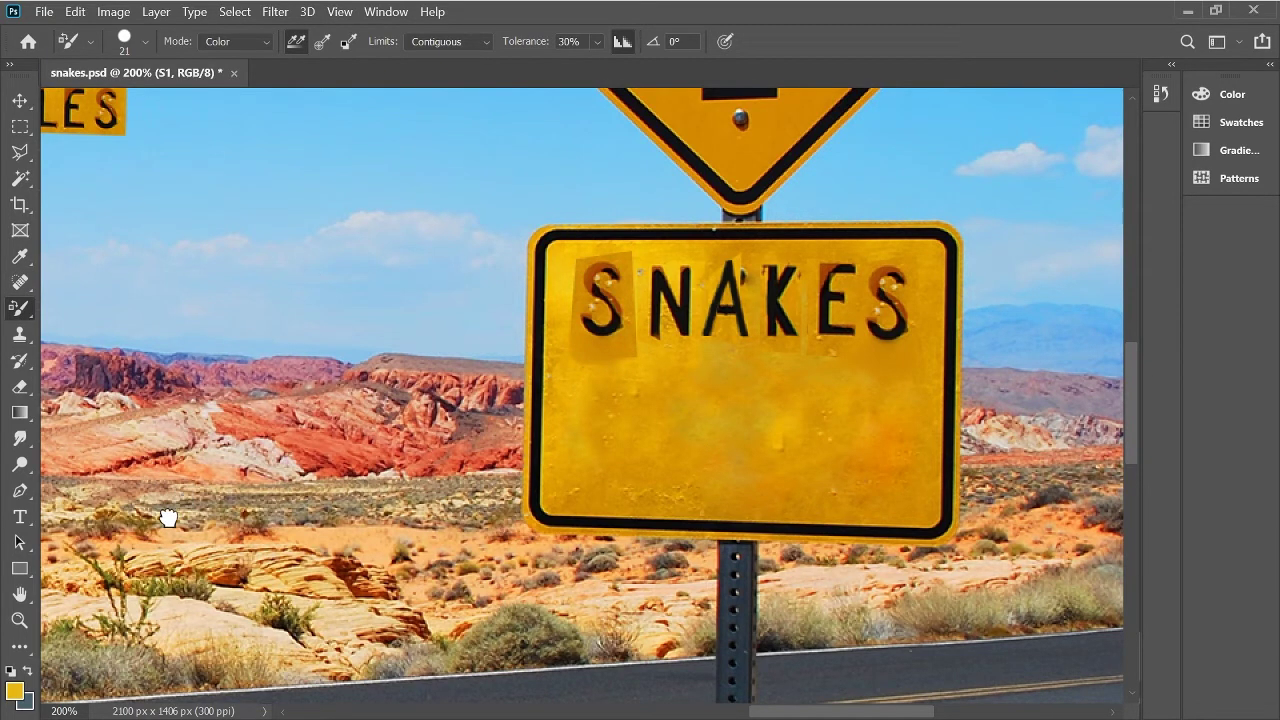
Step: Set a smaller Healing Brush on the background photo layer, then zoom out
key("alt+[")
key("j")
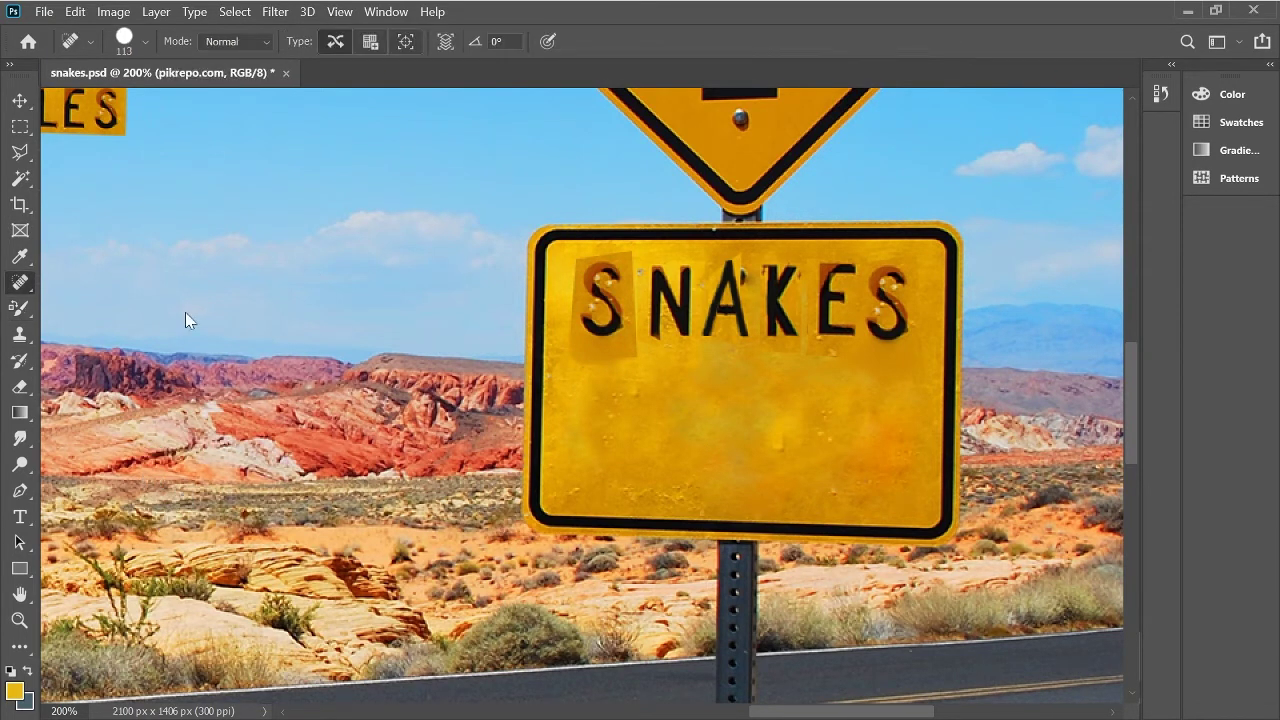
key("shift+j")
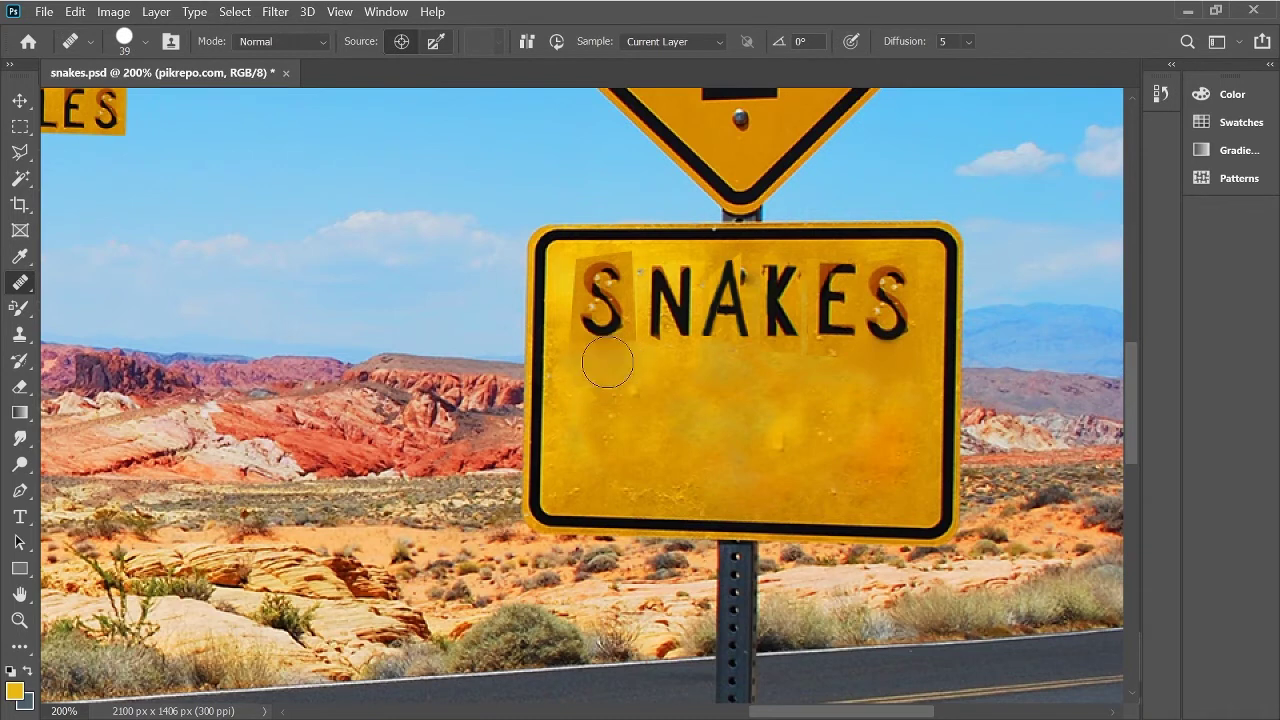
key("bracketleft")
key("bracketleft")
key("bracketleft")
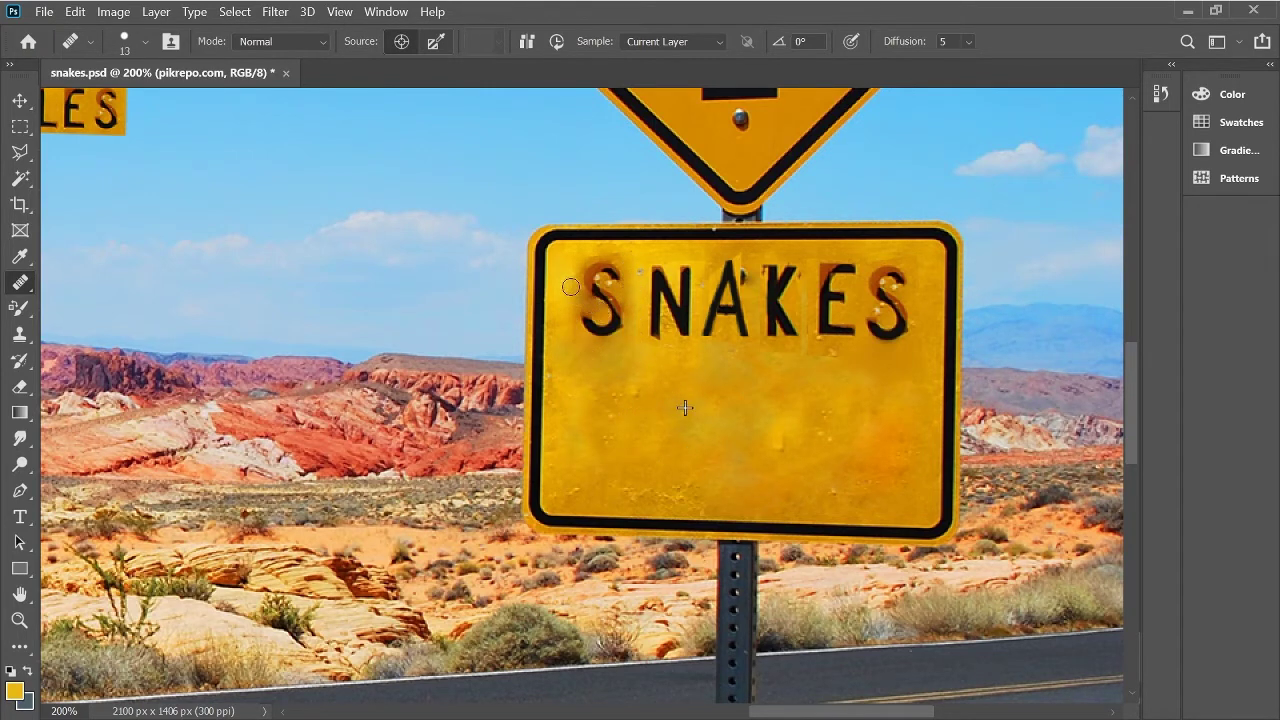
scroll(600, 388, "up", 2)
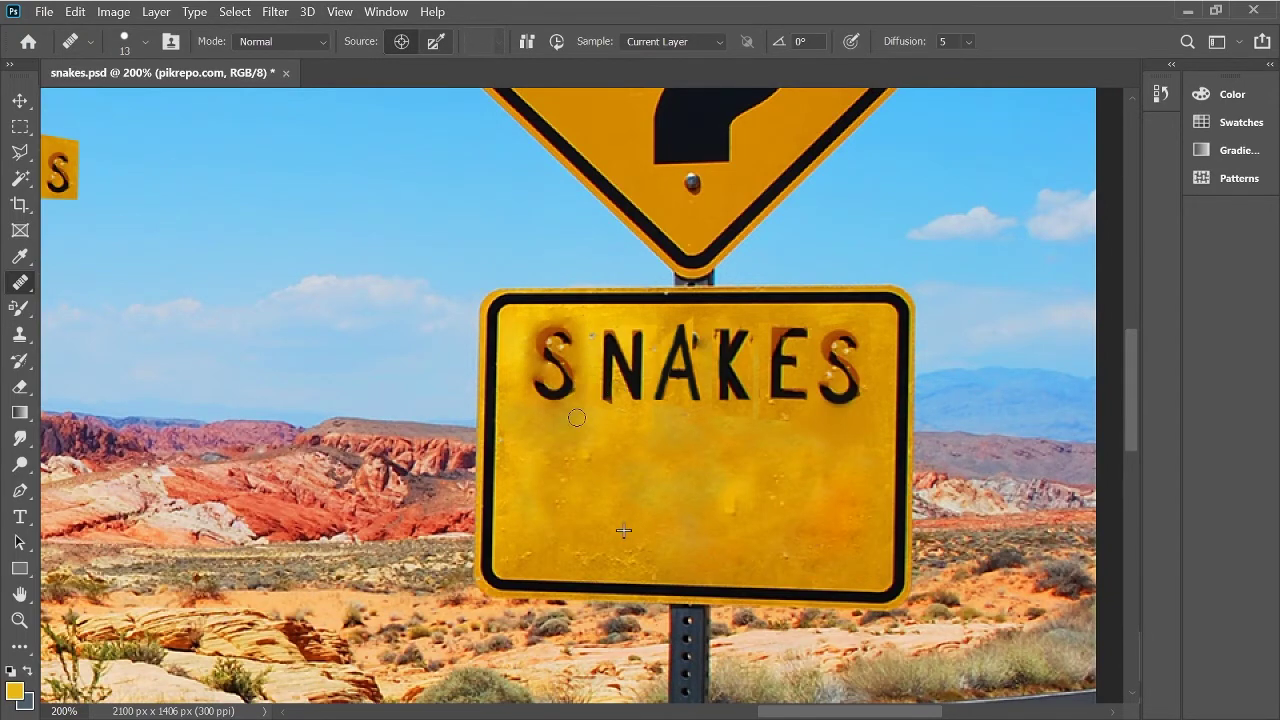
key("ctrl+minus")
key("ctrl+minus")
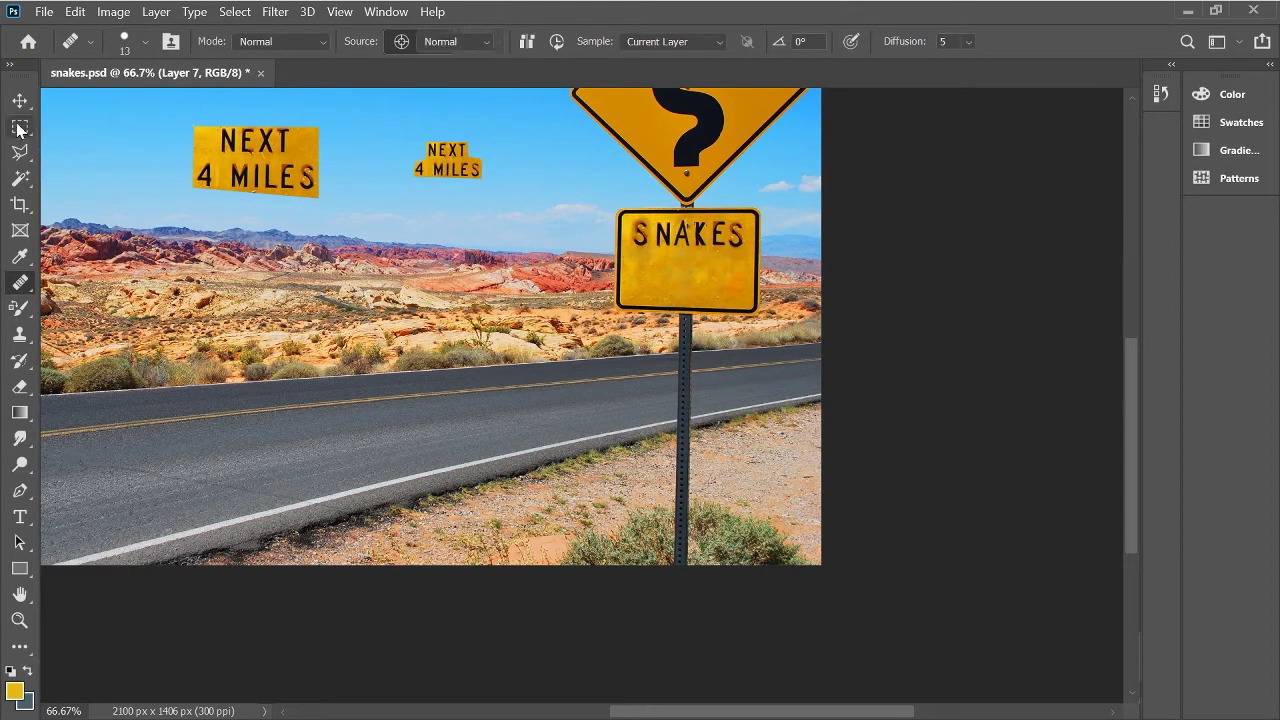
Step: Move the small NEXT / 4 MILES patch beneath SNAKES and scale it to about 141%
key("m")
left_click_drag(377, 119, 510, 200)
key("ctrl+t")
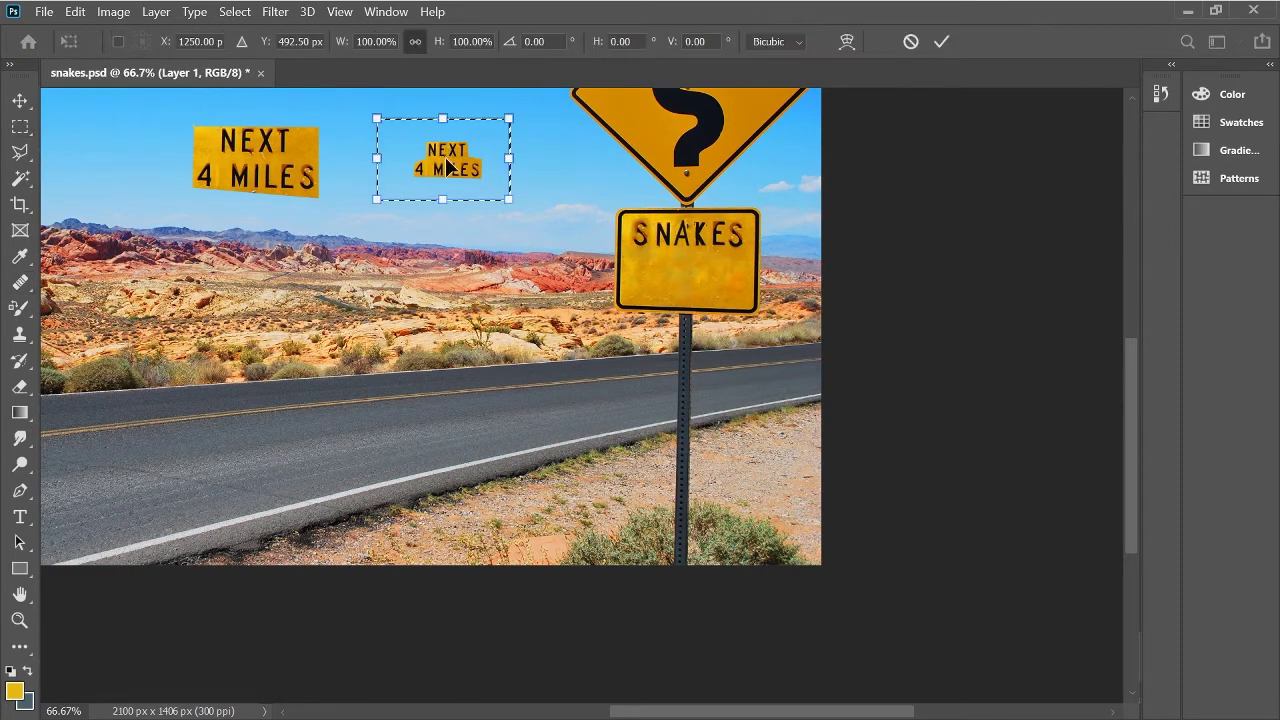
left_click_drag(445, 160, 674, 269)
left_click_drag(739, 309, 787, 333)
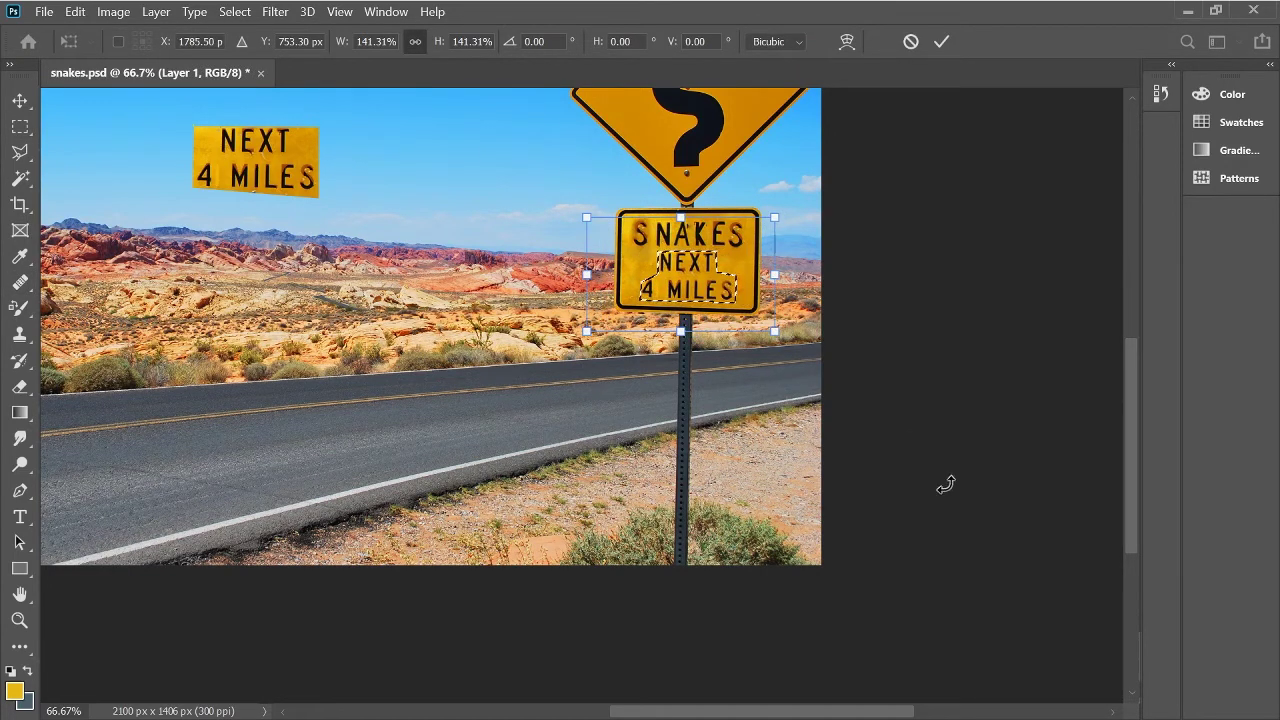
key("Return")
key("ctrl+d")
key("ctrl+minus")
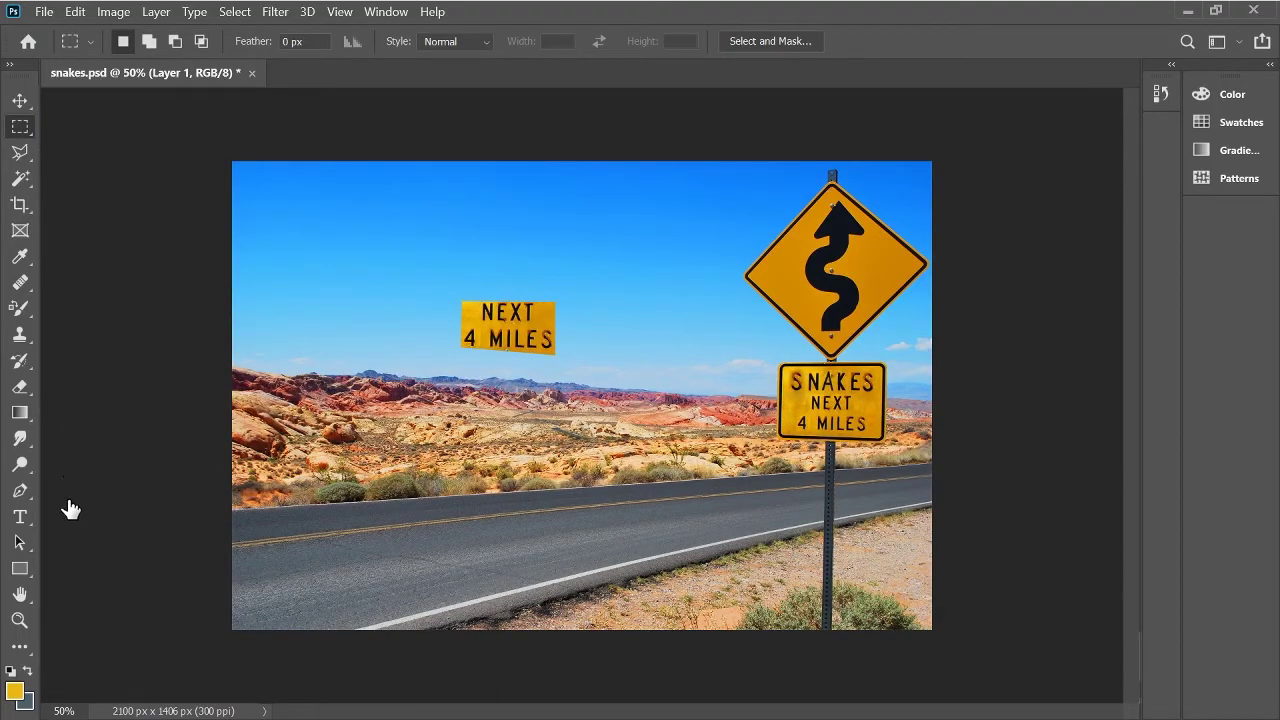
key("ctrl+plus")
key("ctrl+plus")
key("ctrl+plus")
Step: Heal the NEXT / 4 MILES edges on the pikrepo.com layer, then hide the spare Layer 7 copy
left_click_drag(953, 504, 136, 504)
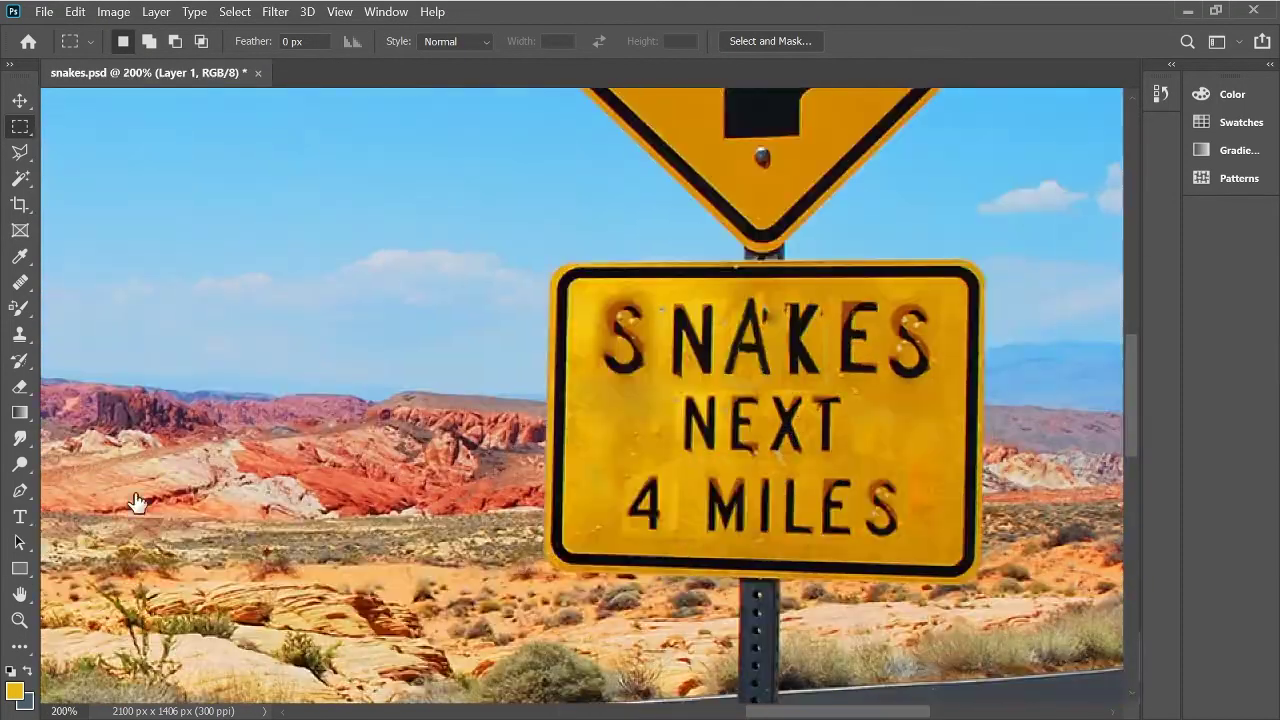
key("alt+bracketleft")
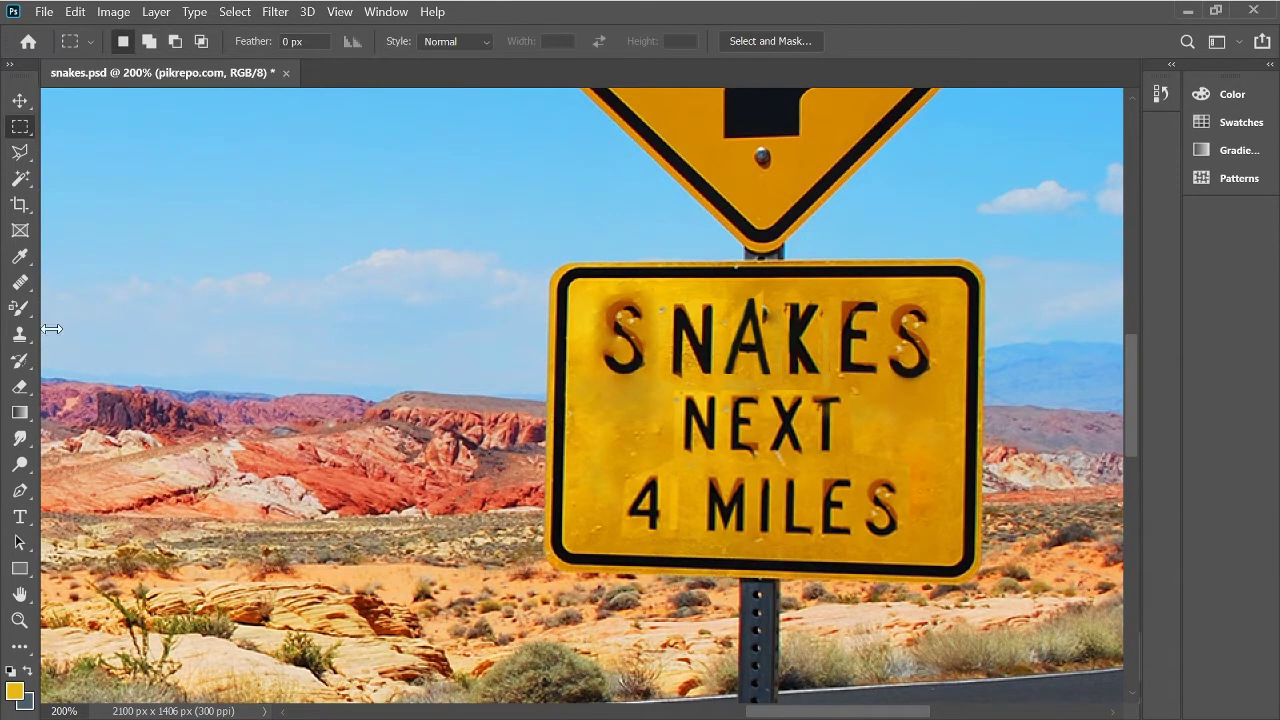
left_click(20, 283)
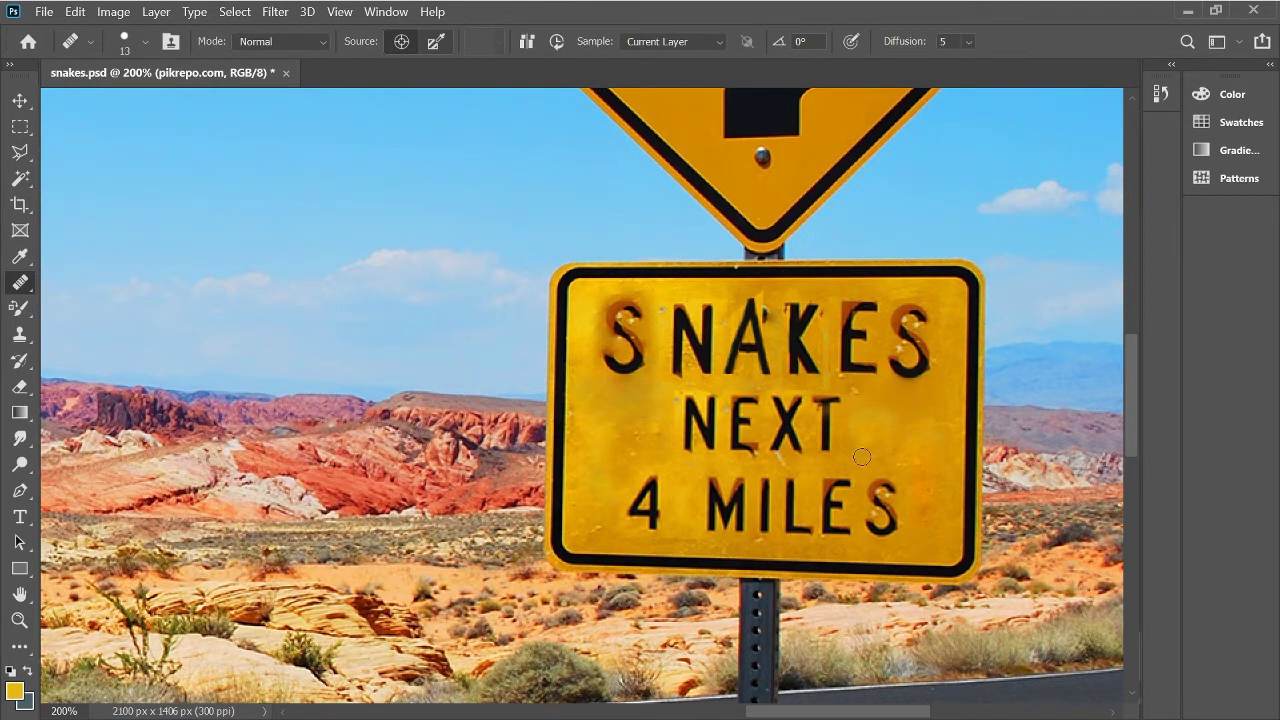
key("ctrl+shift+alt+n")
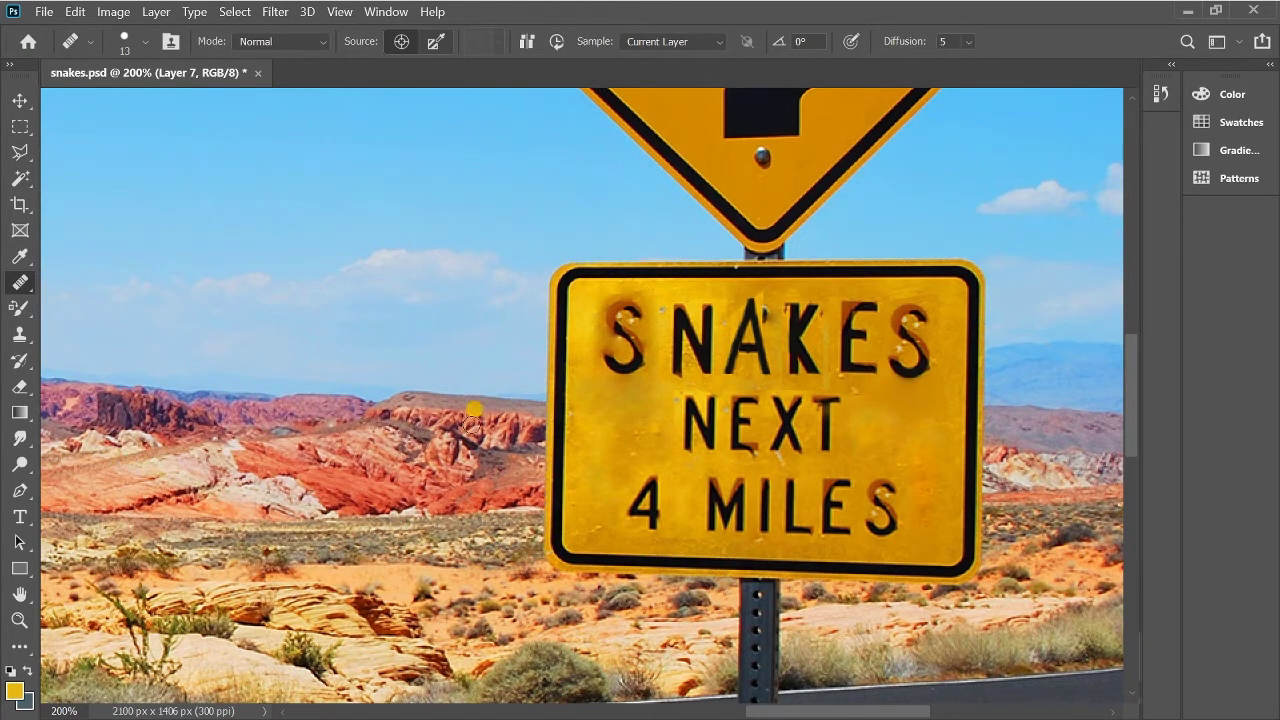
key("ctrl+minus")
key("ctrl+minus")
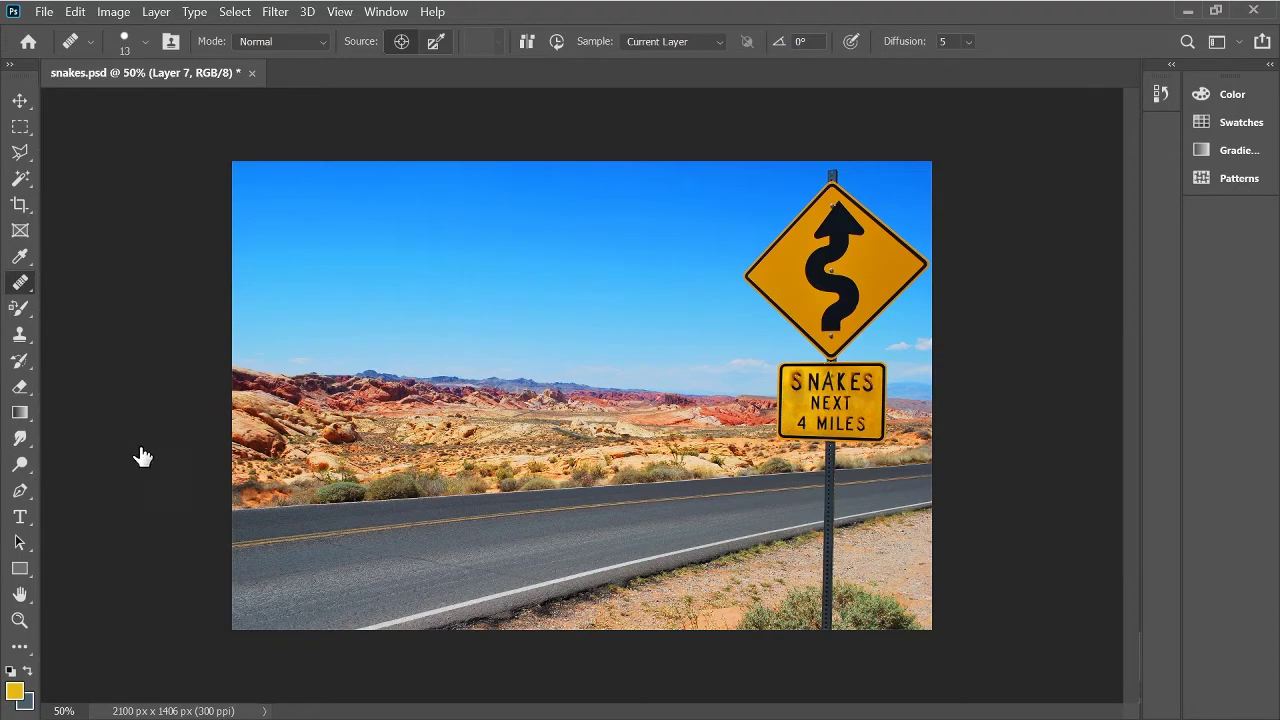
Step: Sample the sign's yellow-orange colour and set a 15 px plain brush for the arrow-head eyes
key("ctrl+plus")
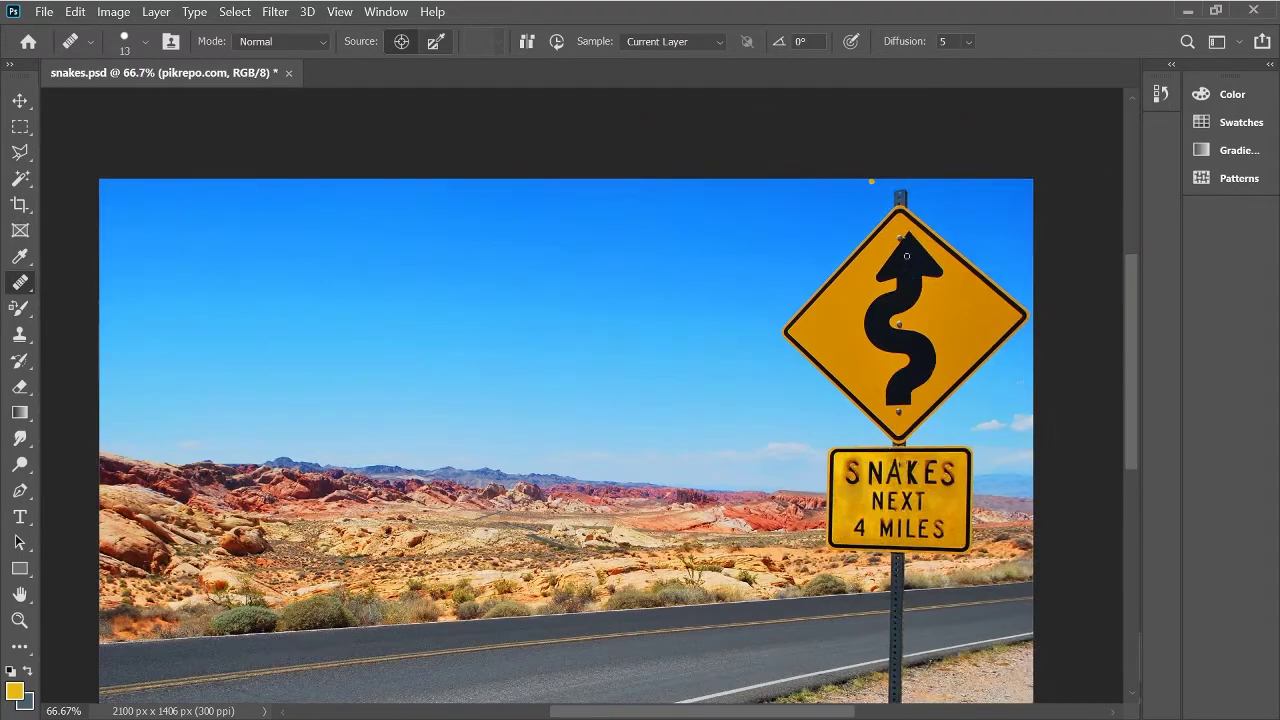
key("ctrl+plus")
key("i")
key("b")
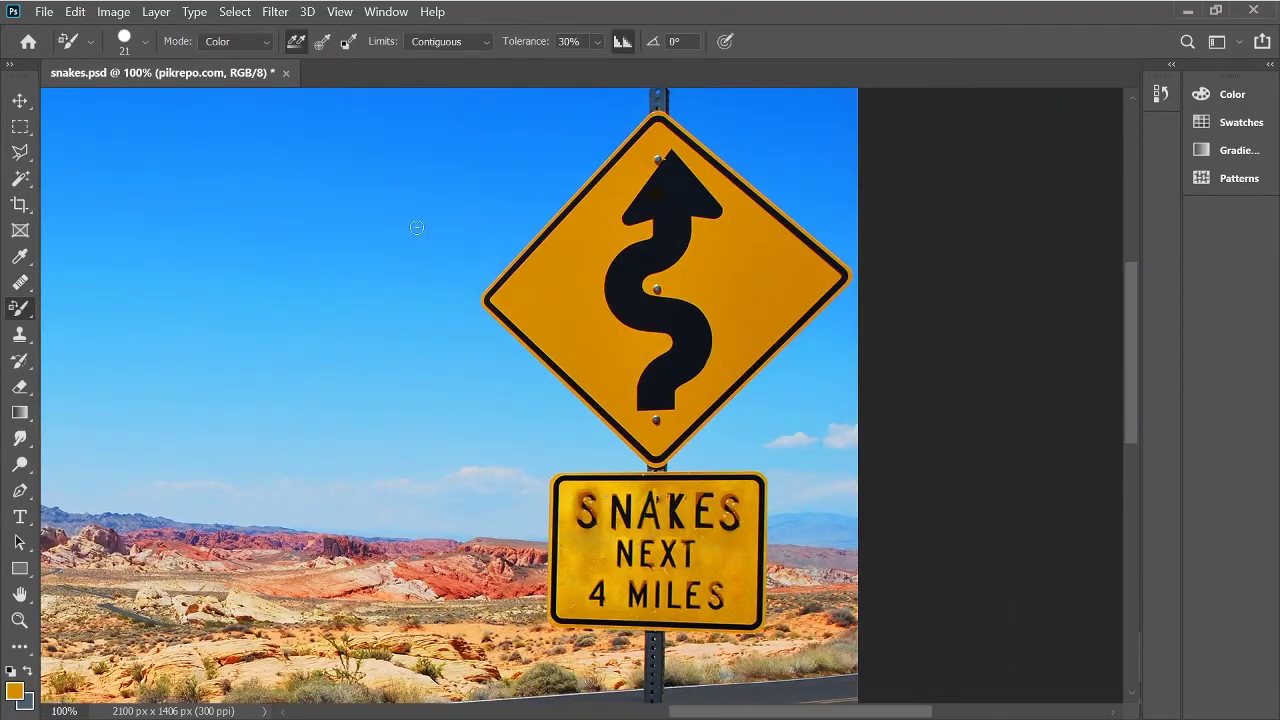
key("shift+b")
key("shift+b")
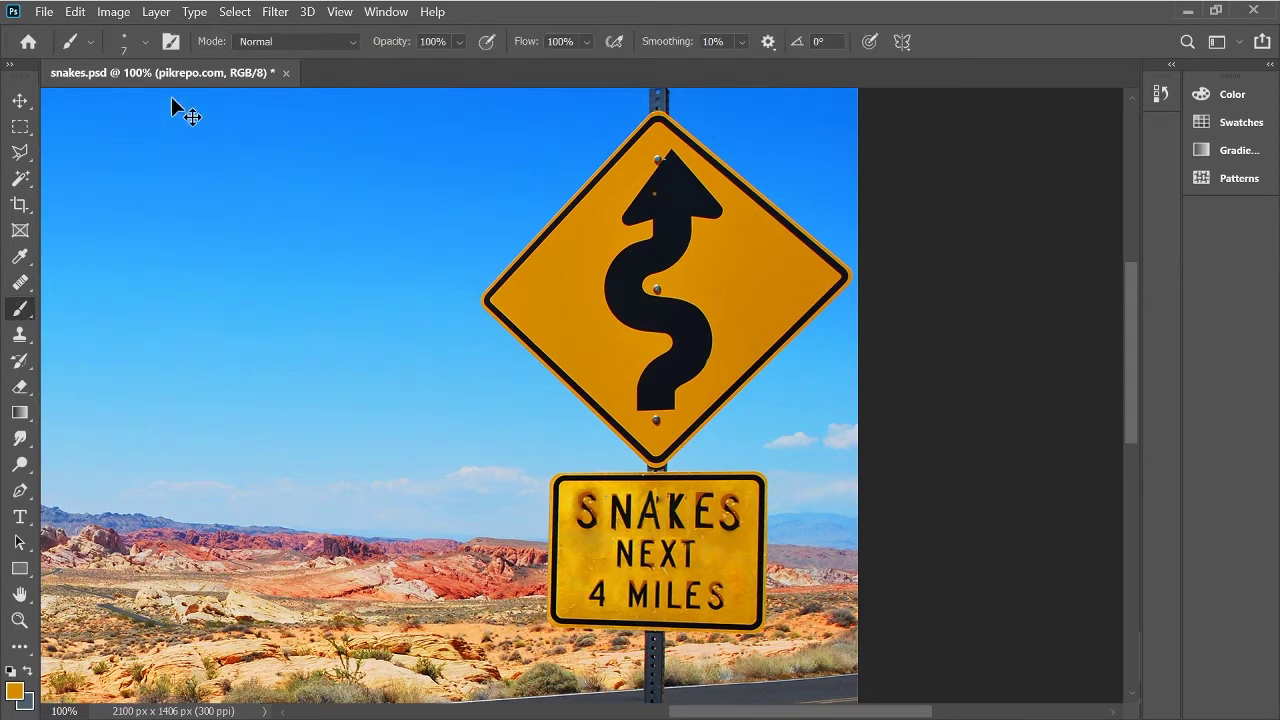
key("bracketright")
key("bracketright")
key("bracketright")
key("bracketleft")
key("bracketleft")
key("bracketleft")
key("ctrl+minus")
key("ctrl+minus")
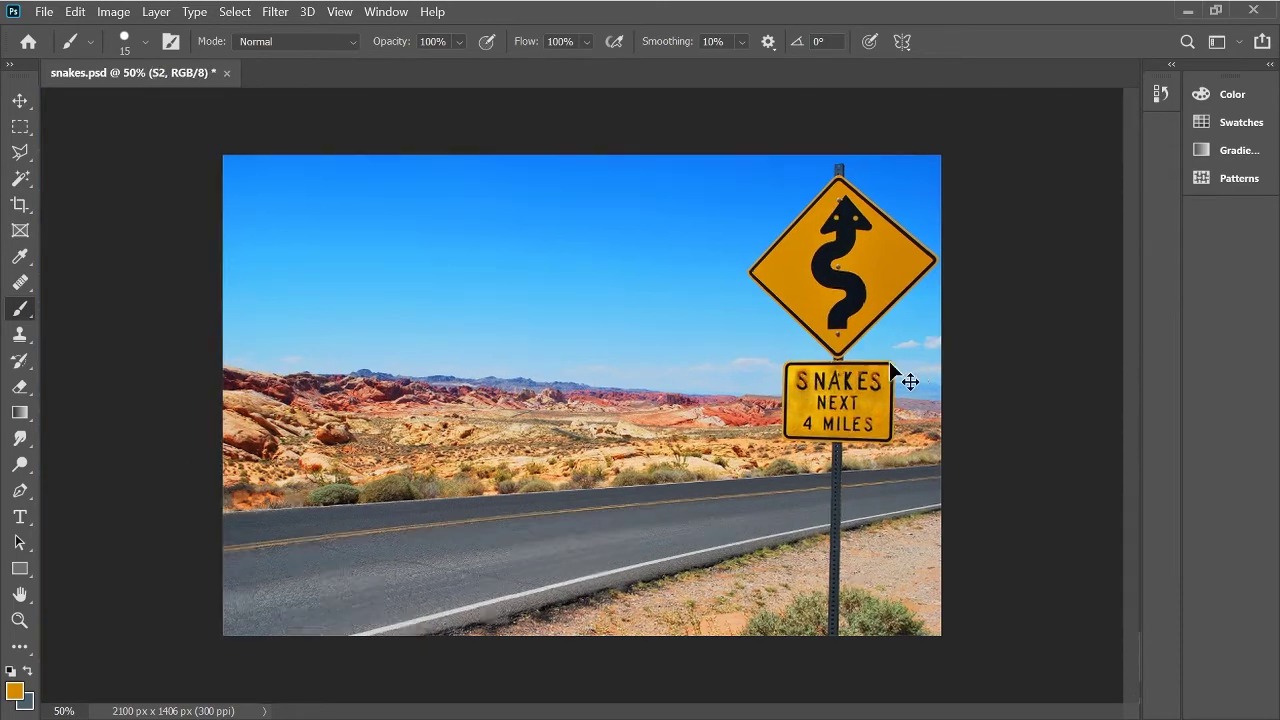
scroll(889, 361, "up", 2)
scroll(600, 380, "up", 1)
scroll(443, 391, "up", 1)
Step: Magic Wand-select the final S in SNAKES, paint it solid black, and shrink the brush to 6 px
scroll(428, 376, "left", 2)
key("w")
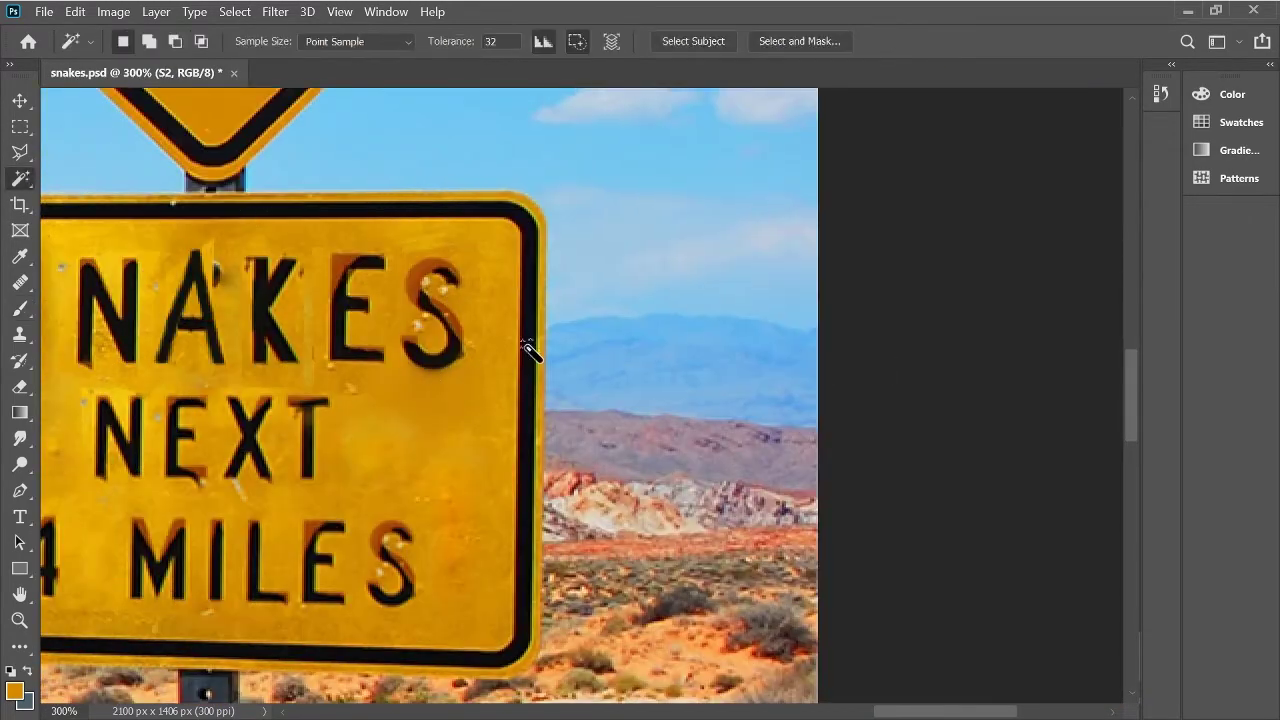
left_click(428, 286)
key("i")
left_click(451, 343)
key("b")
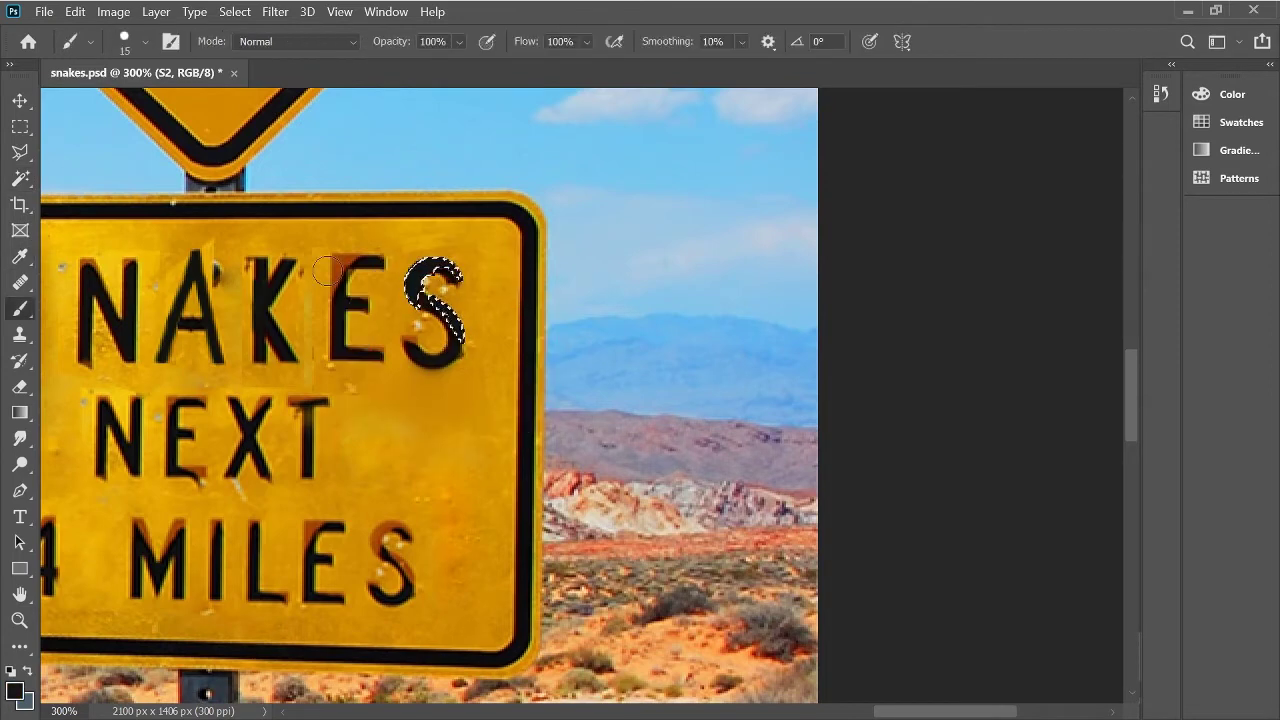
key("m")
key("ctrl+d")
key("b")
key("bracketleft")
key("bracketleft")
key("bracketleft")
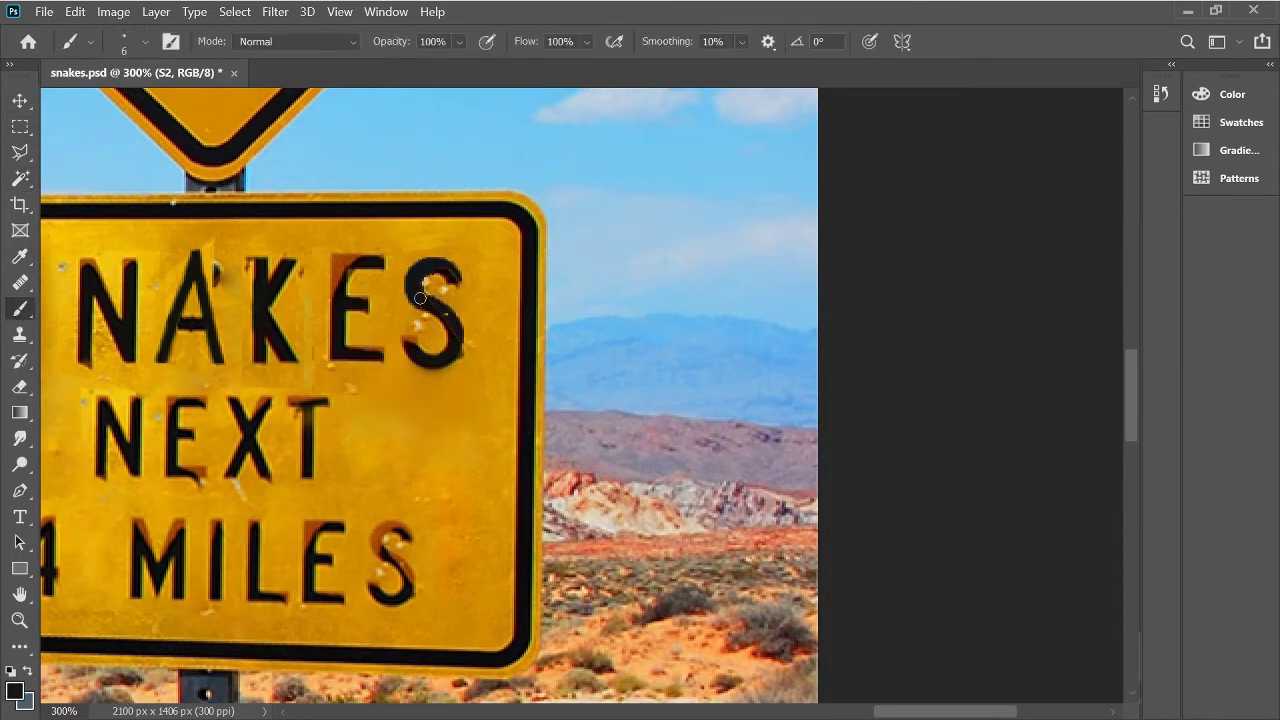
Step: Select the light upper part of the first S on the pikrepo.com layer and paint it black
scroll(445, 313, "right", 1)
scroll(143, 506, "left", 3)
key("alt+bracketleft")
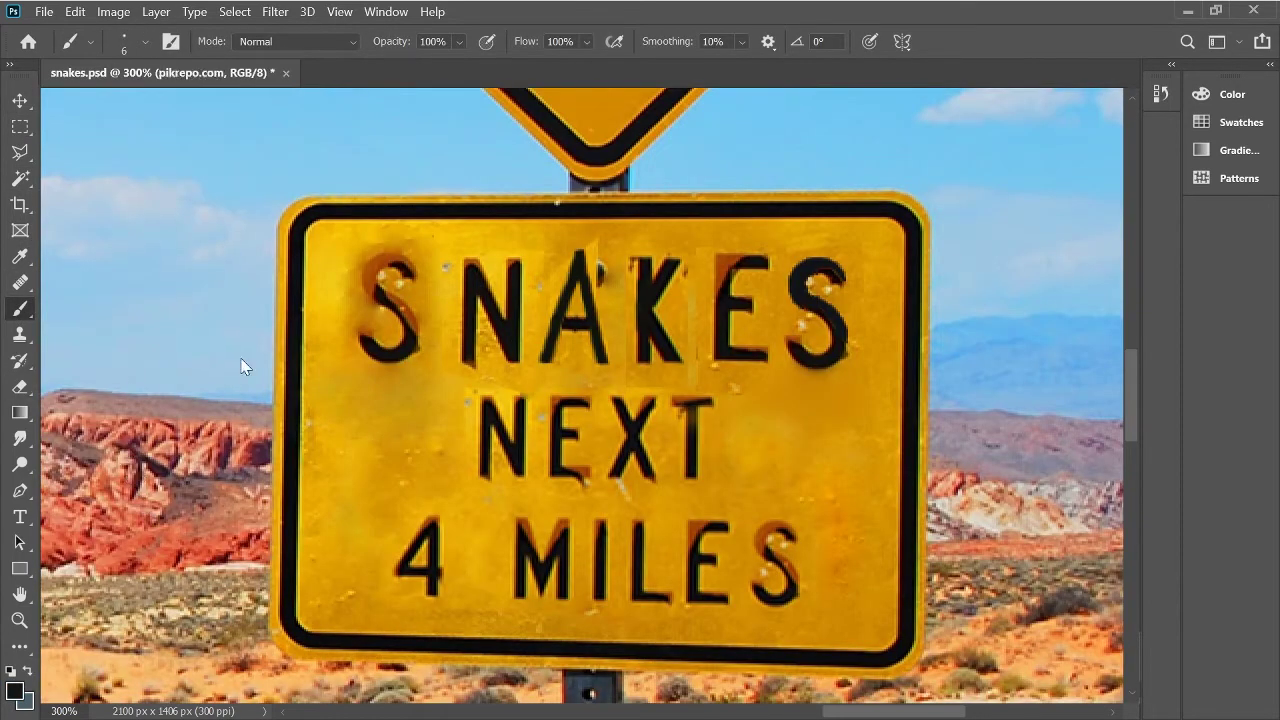
key("w")
left_click(385, 268)
key("b")
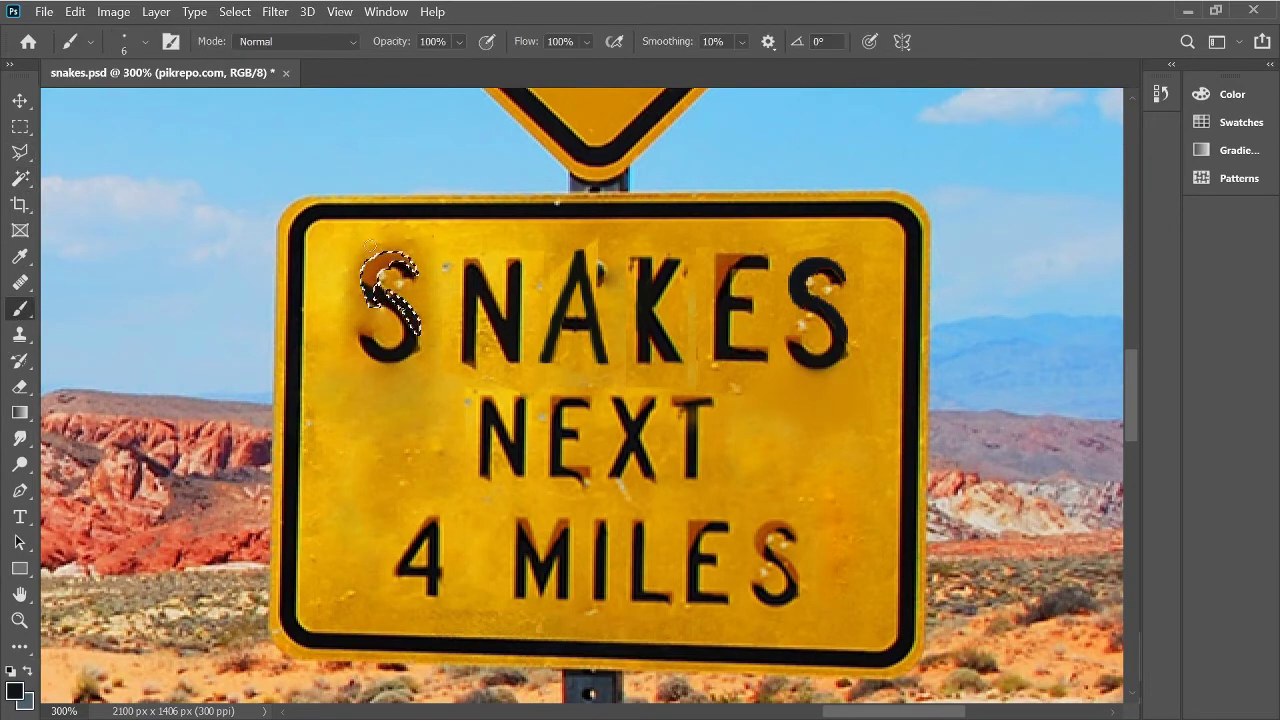
key("ctrl+d")
key("m")
key("b")
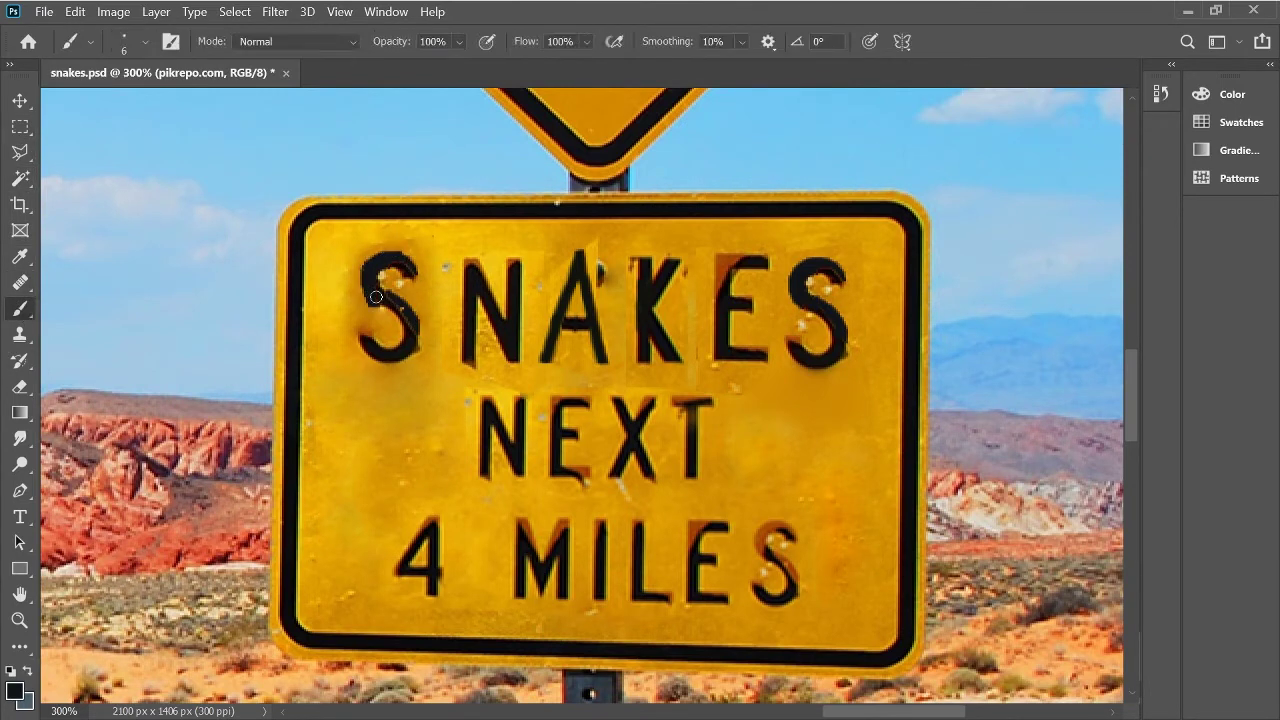
left_click(19, 438)
key("ctrl+minus")
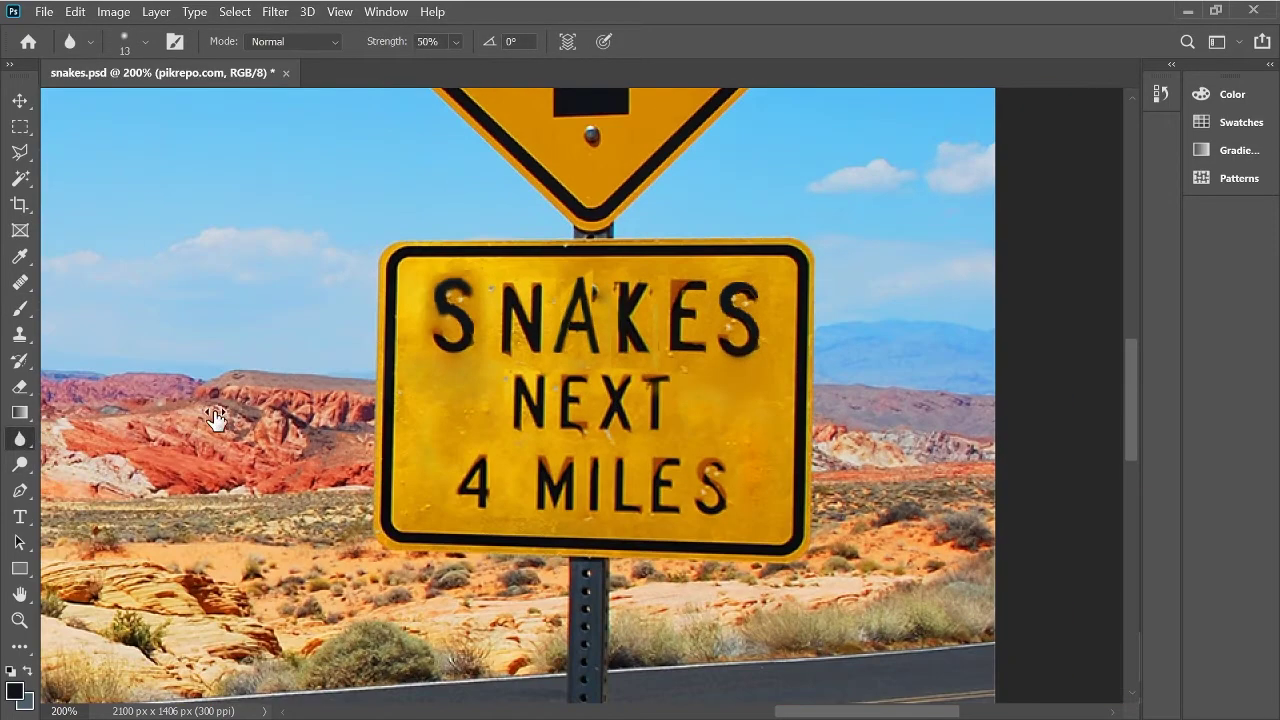
Step: Erase the patch edges on layer A, then smudge the pikrepo.com layer between NEXT and 4 MILES
key("alt+bracketright")
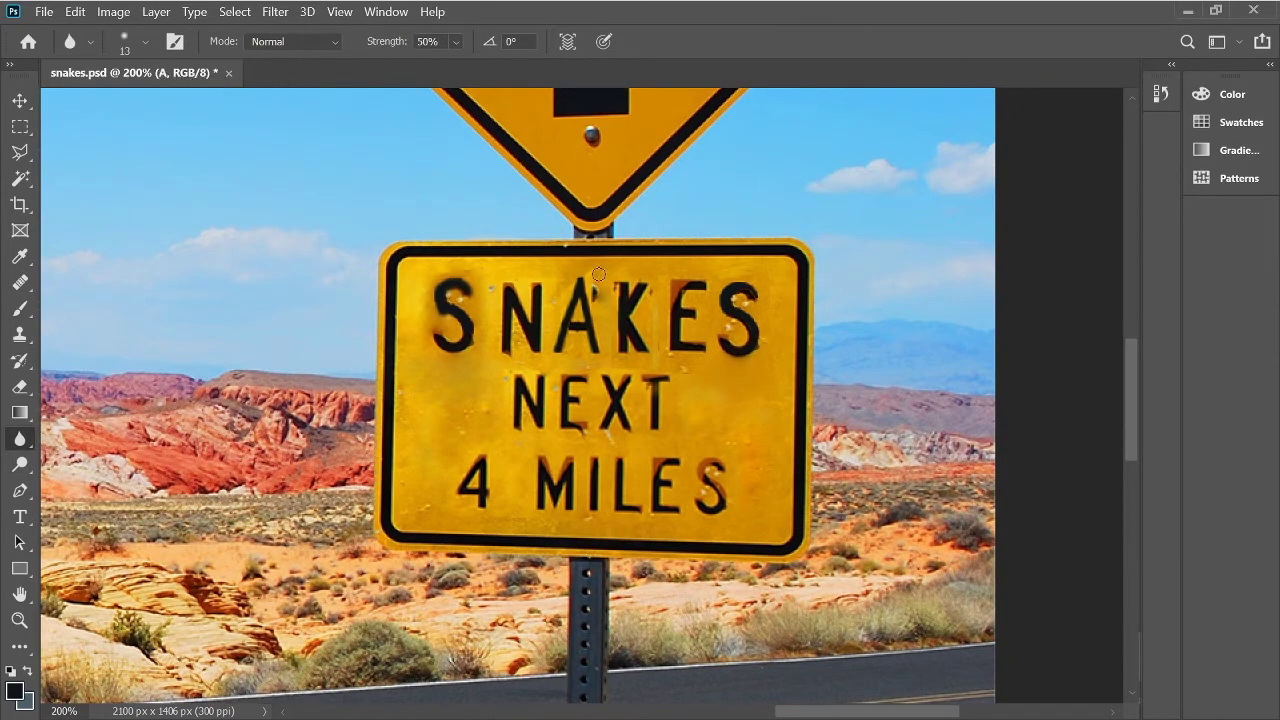
key("e")
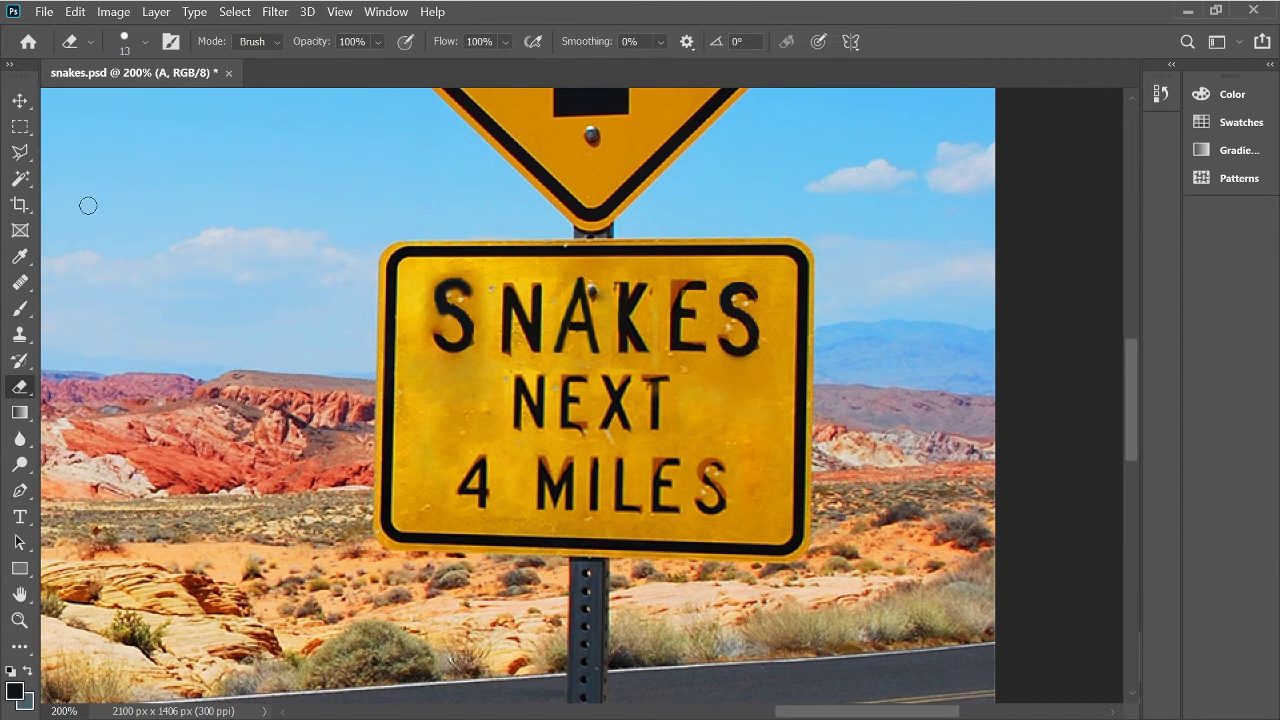
key("v")
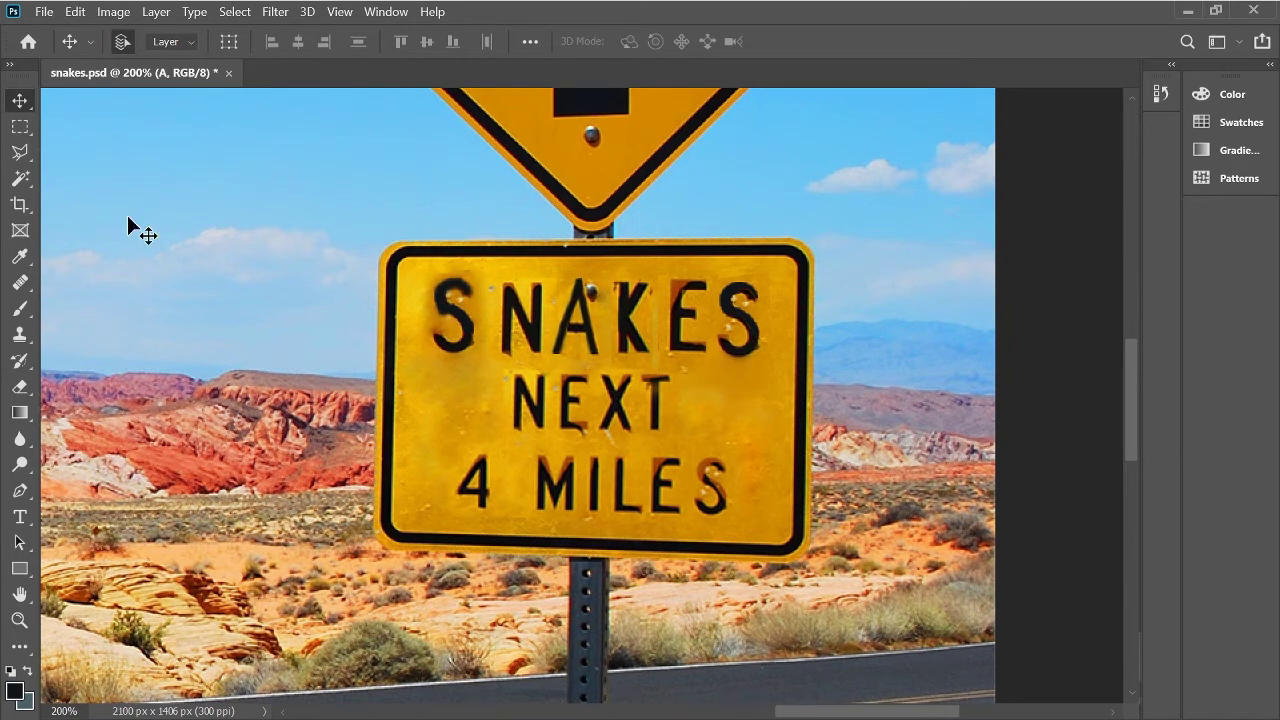
key("e")
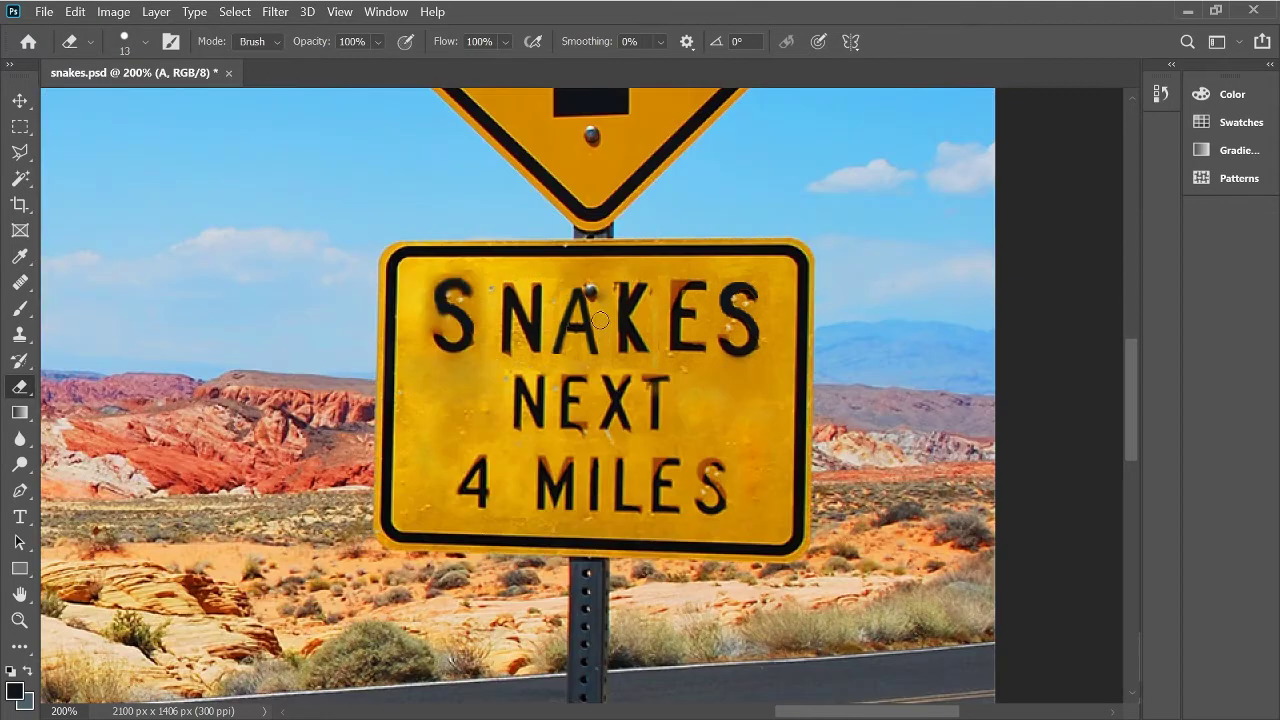
left_click(20, 437)
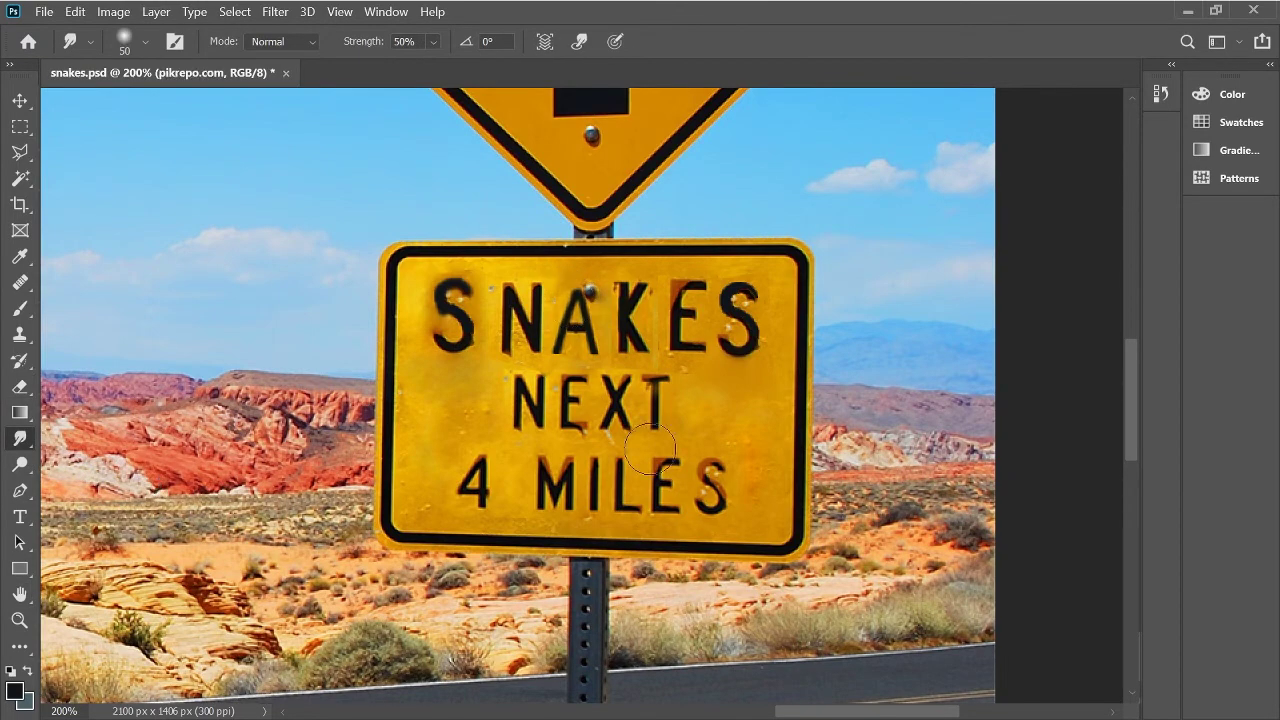
key("F7")
key("v")
key("ctrl+minus")
key("ctrl+minus")
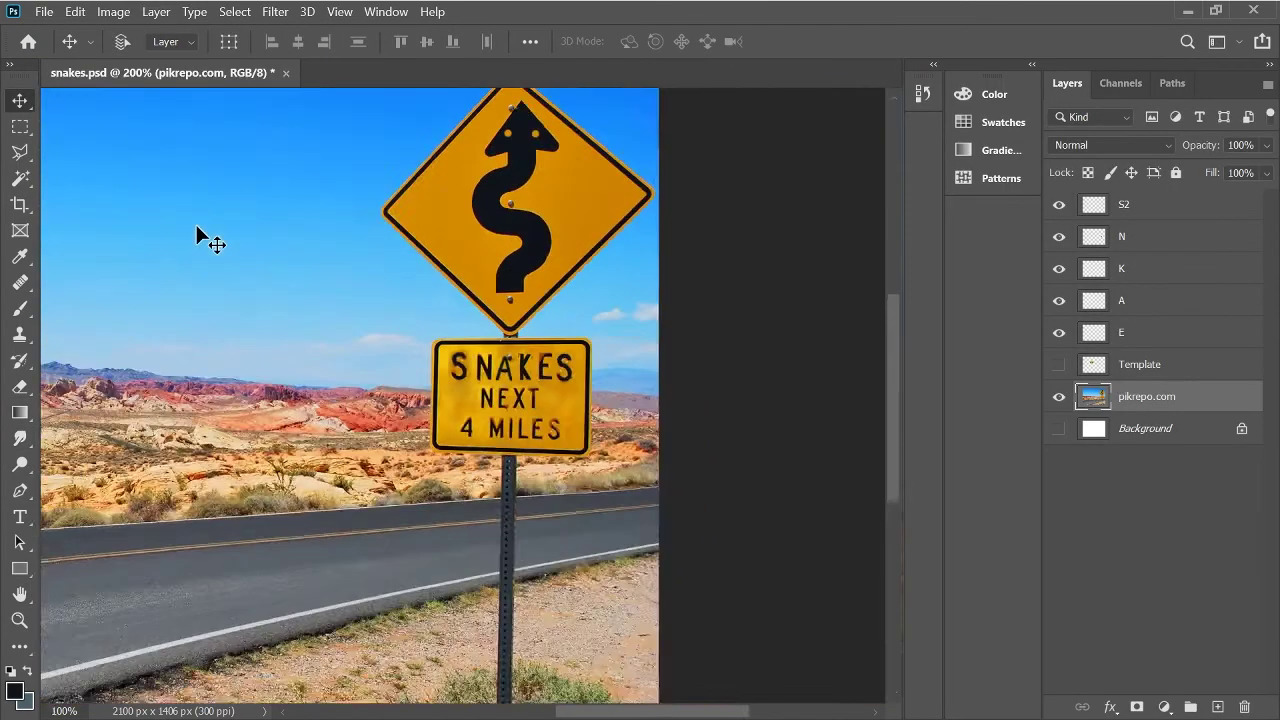
key("ctrl+minus")
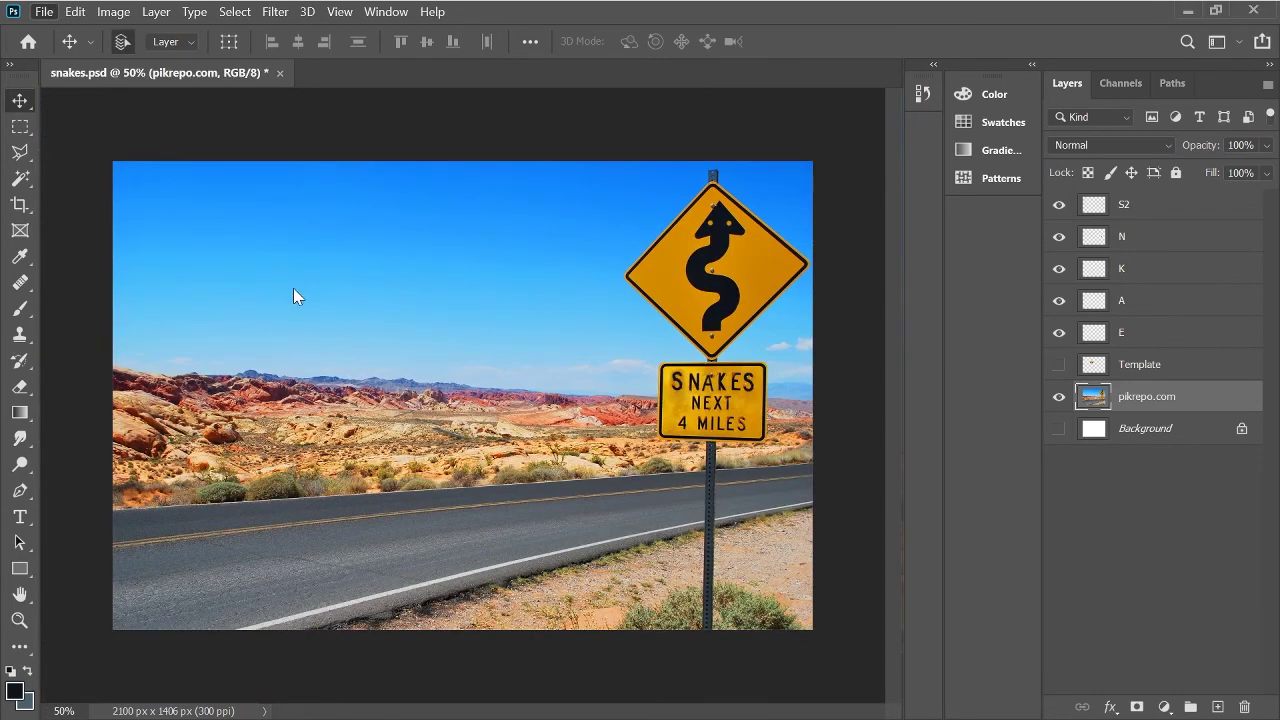